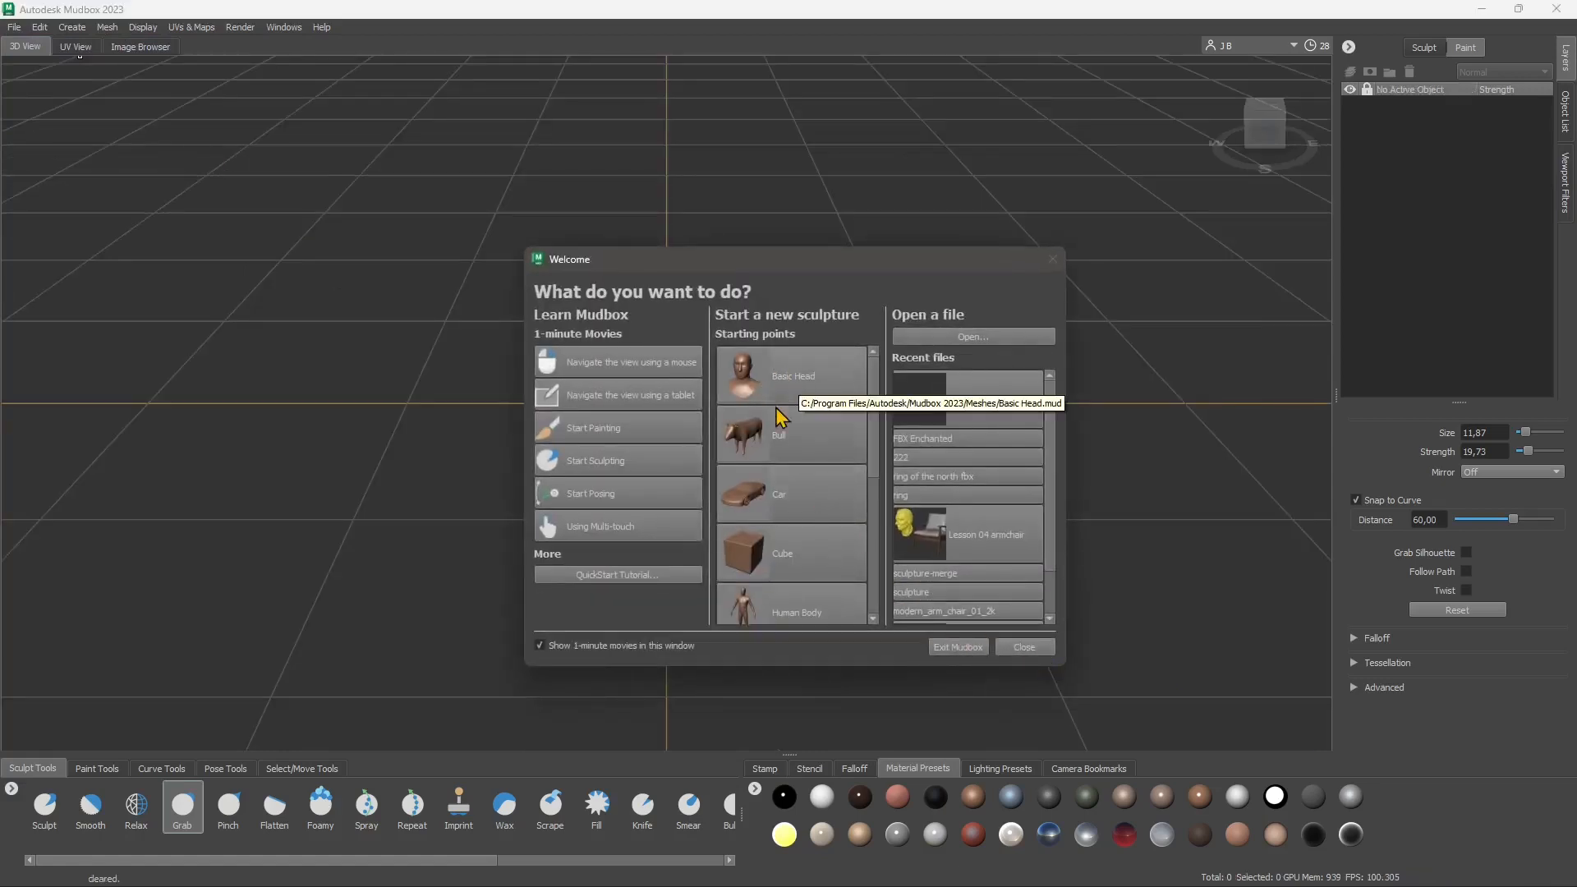
Look through the starting points in the welcome window and open the Lesson 05 file
scroll(749, 470, down, 3)
scroll(750, 470, up, 5)
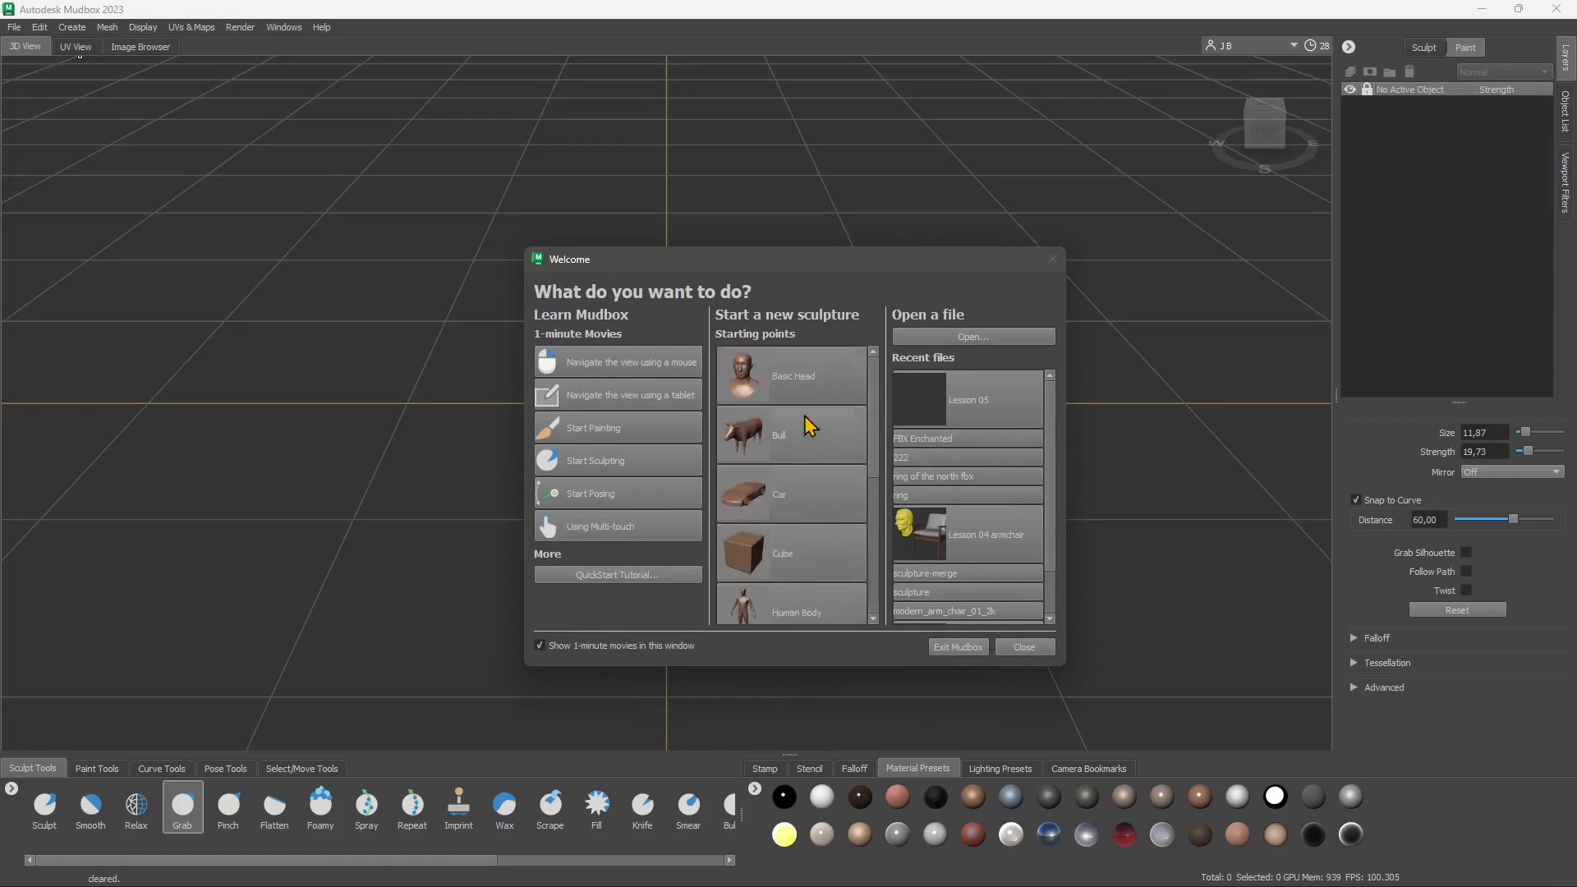
click(812, 426)
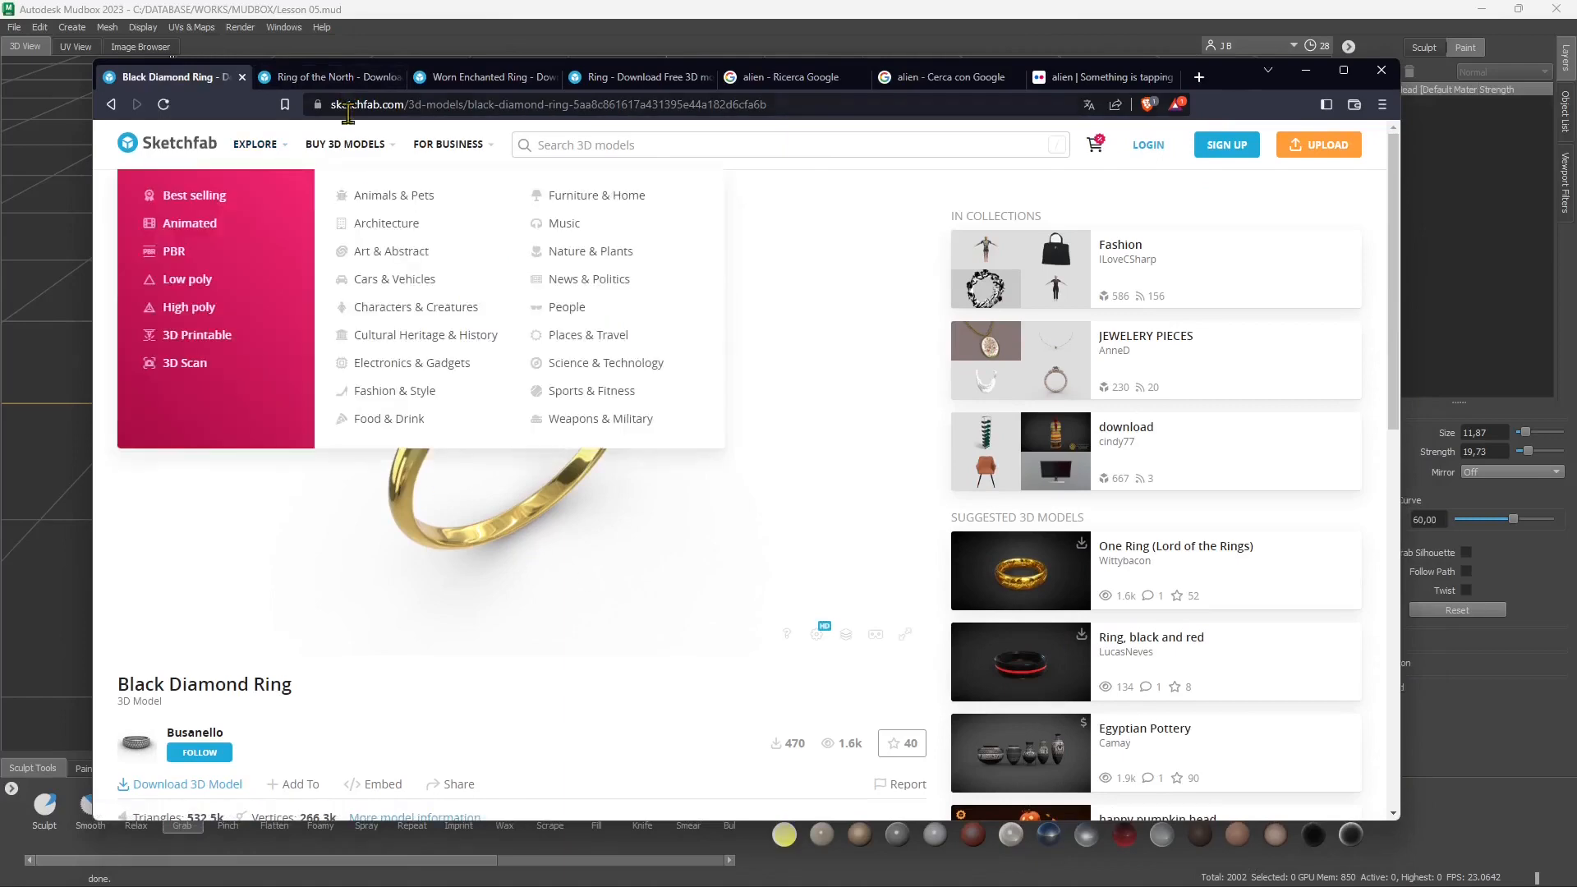
Switch to the browser and examine the Ring of the North and Worn Enchanted Ring models on Sketchfab from several angles
click(332, 76)
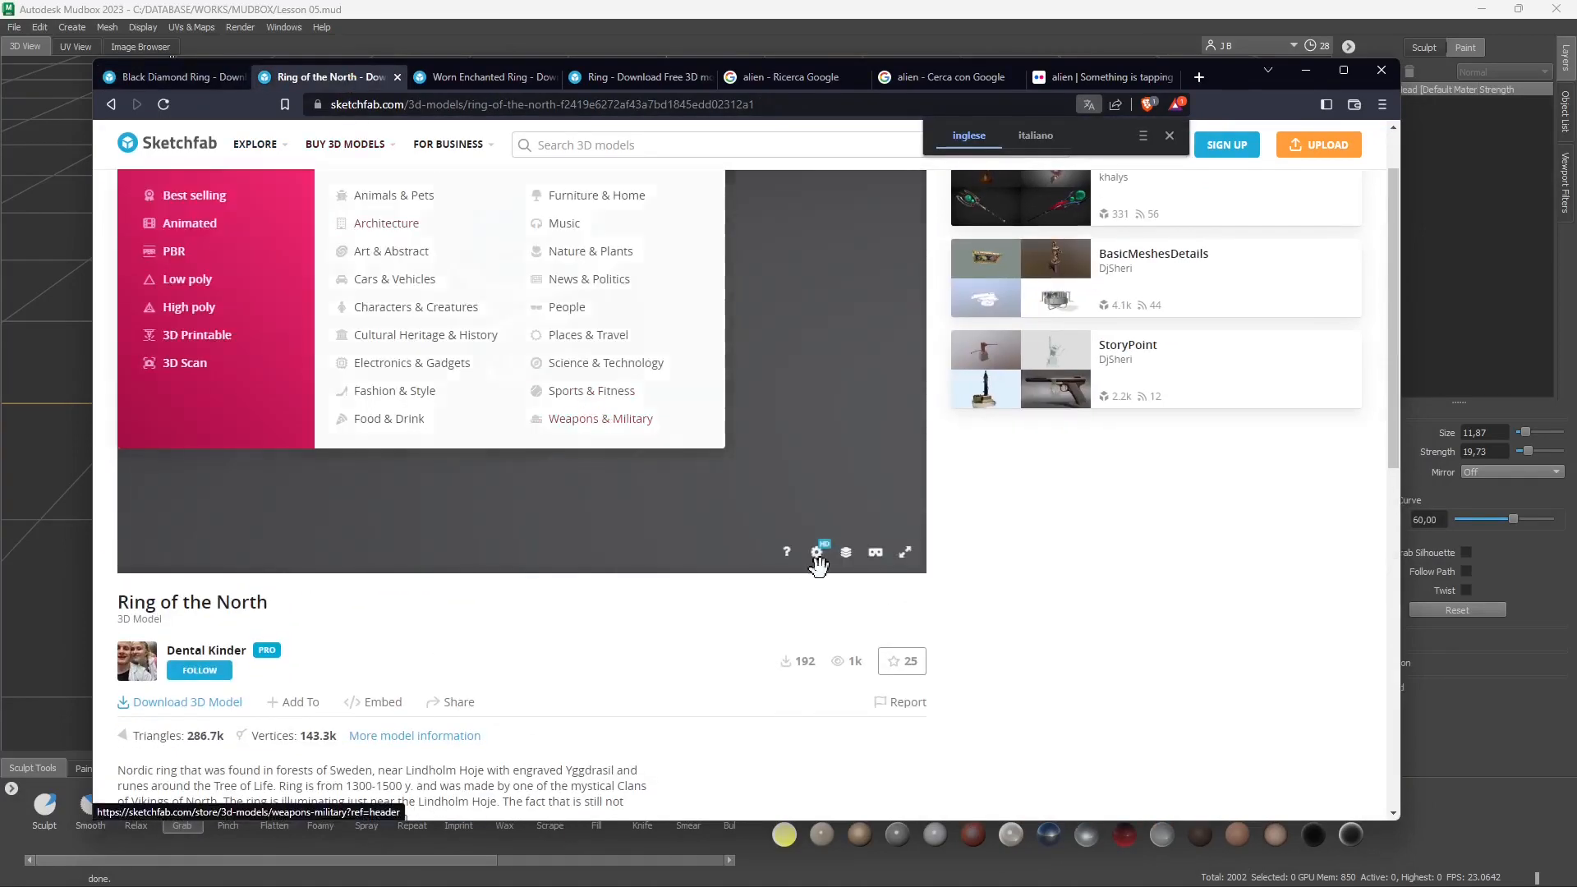
mouse_move(723, 452)
mouse_down()
mouse_move(472, 430)
mouse_move(423, 231)
mouse_up()
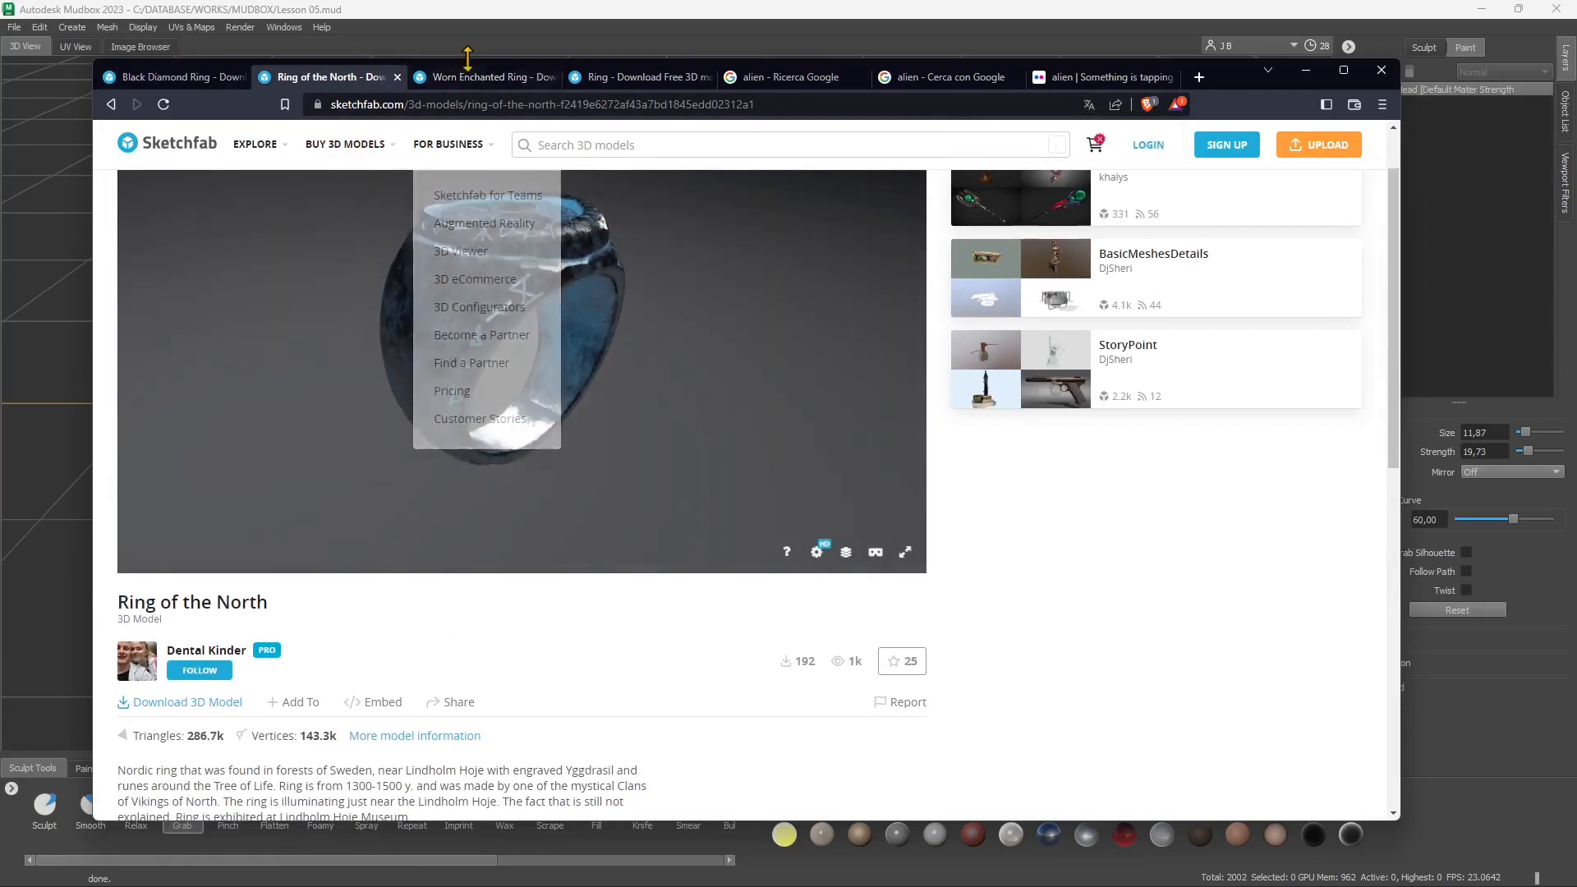
click(484, 77)
click(407, 247)
scroll(408, 246, down, 3)
drag(408, 246, 605, 687)
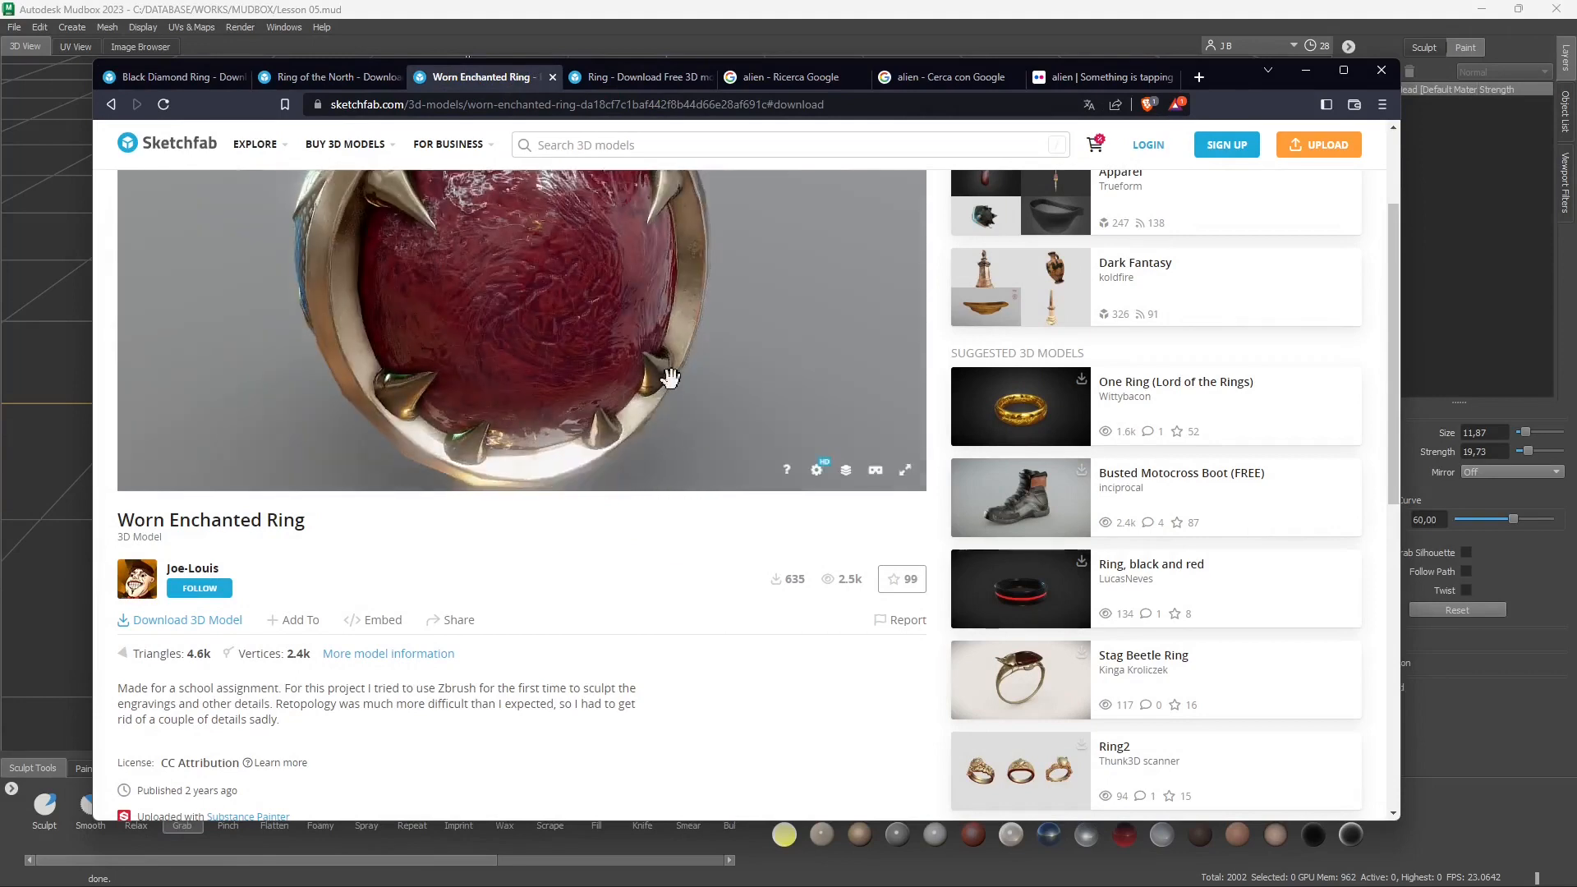
mouse_move(665, 372)
mouse_down()
mouse_move(626, 387)
mouse_move(608, 331)
mouse_up()
scroll(624, 405, down, 3)
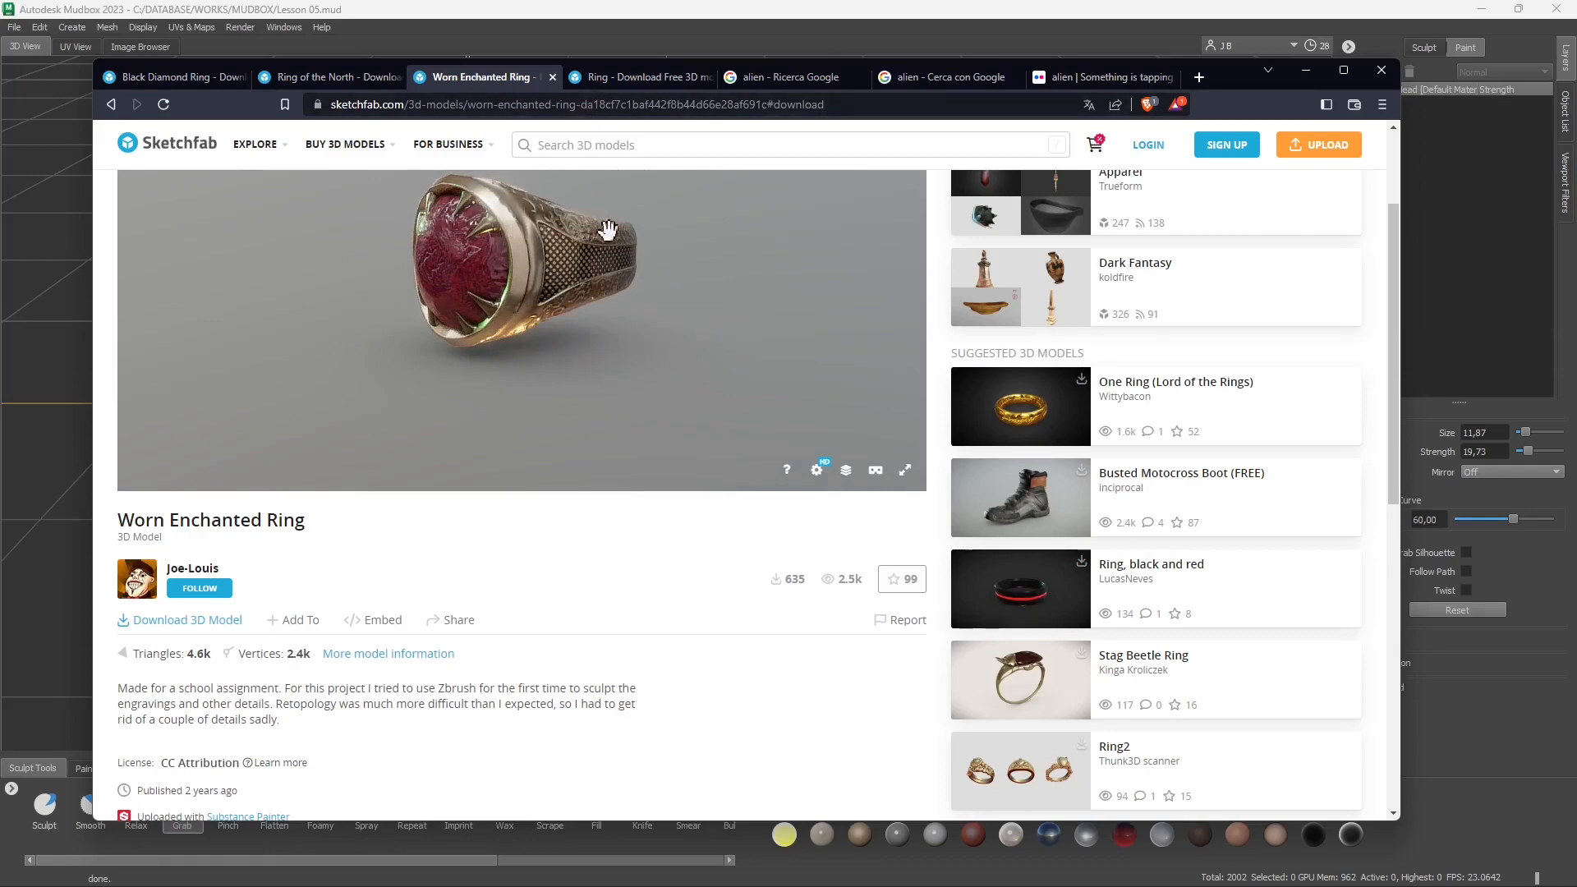
Examine the gold horned-skull Ring model on its Sketchfab page from several angles
click(616, 82)
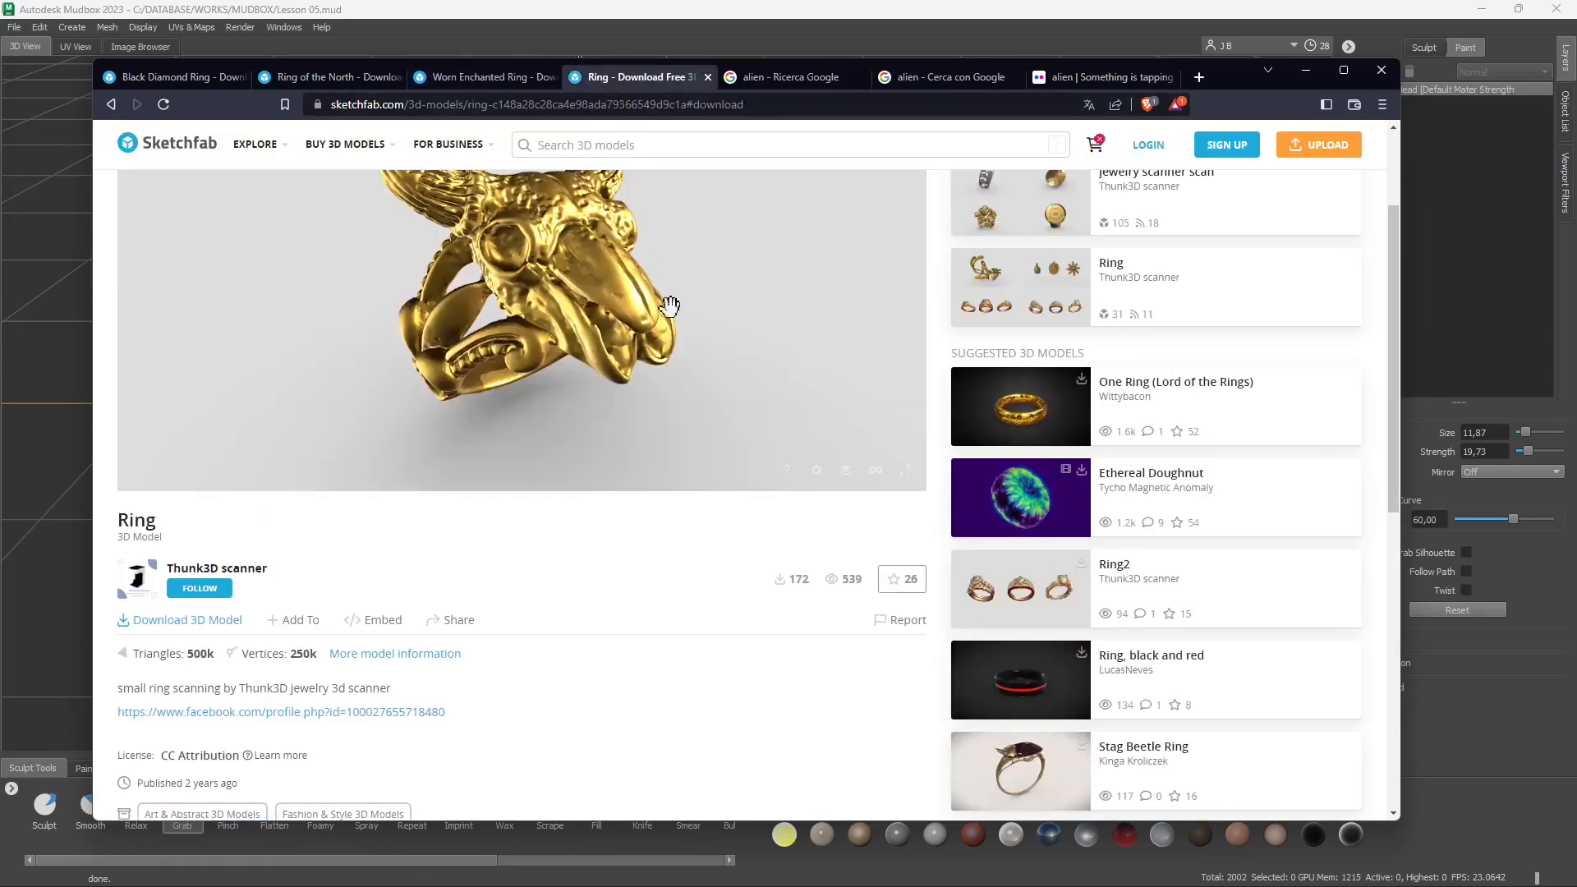
scroll(731, 372, down, 3)
drag(683, 372, 515, 345)
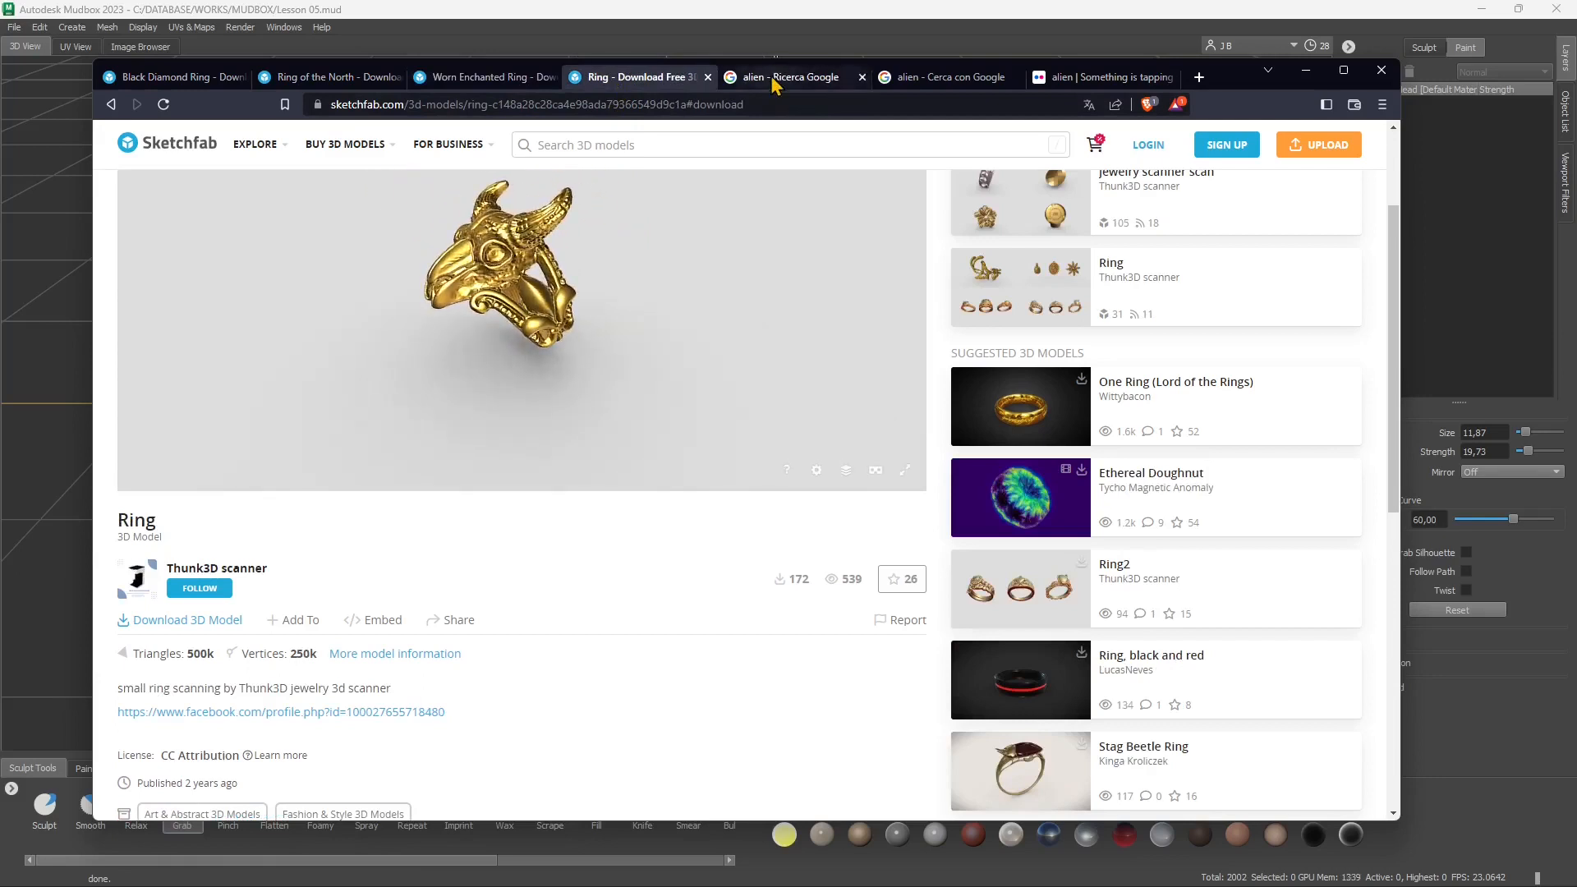
Close all the Sketchfab ring model pages, giving the gold horned-skull ring one last turn before closing it
mouse_move(450, 143)
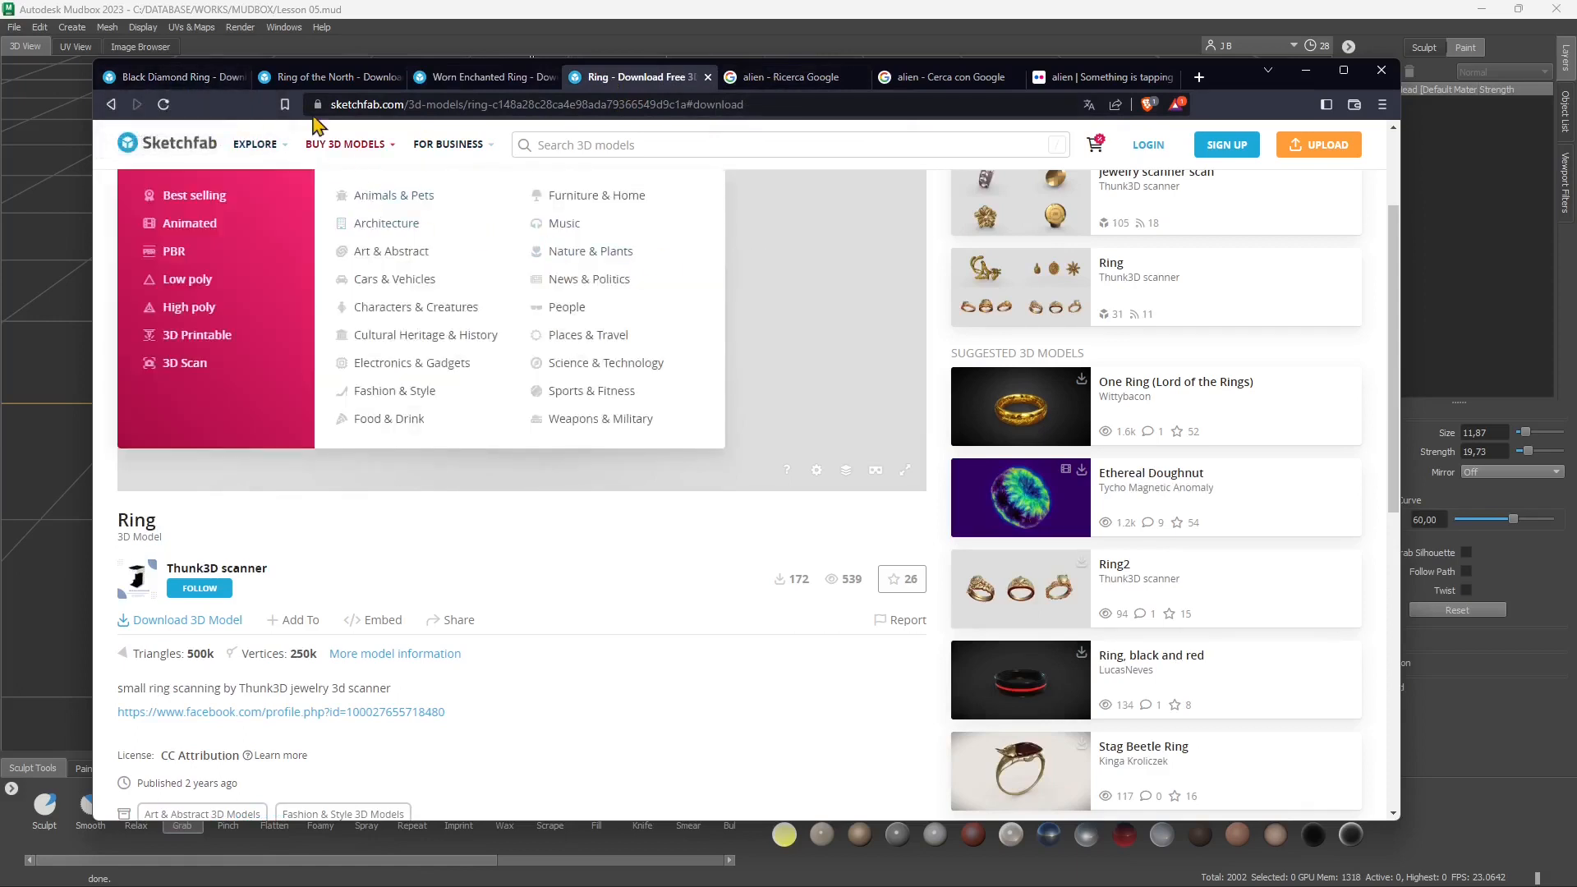
click(242, 77)
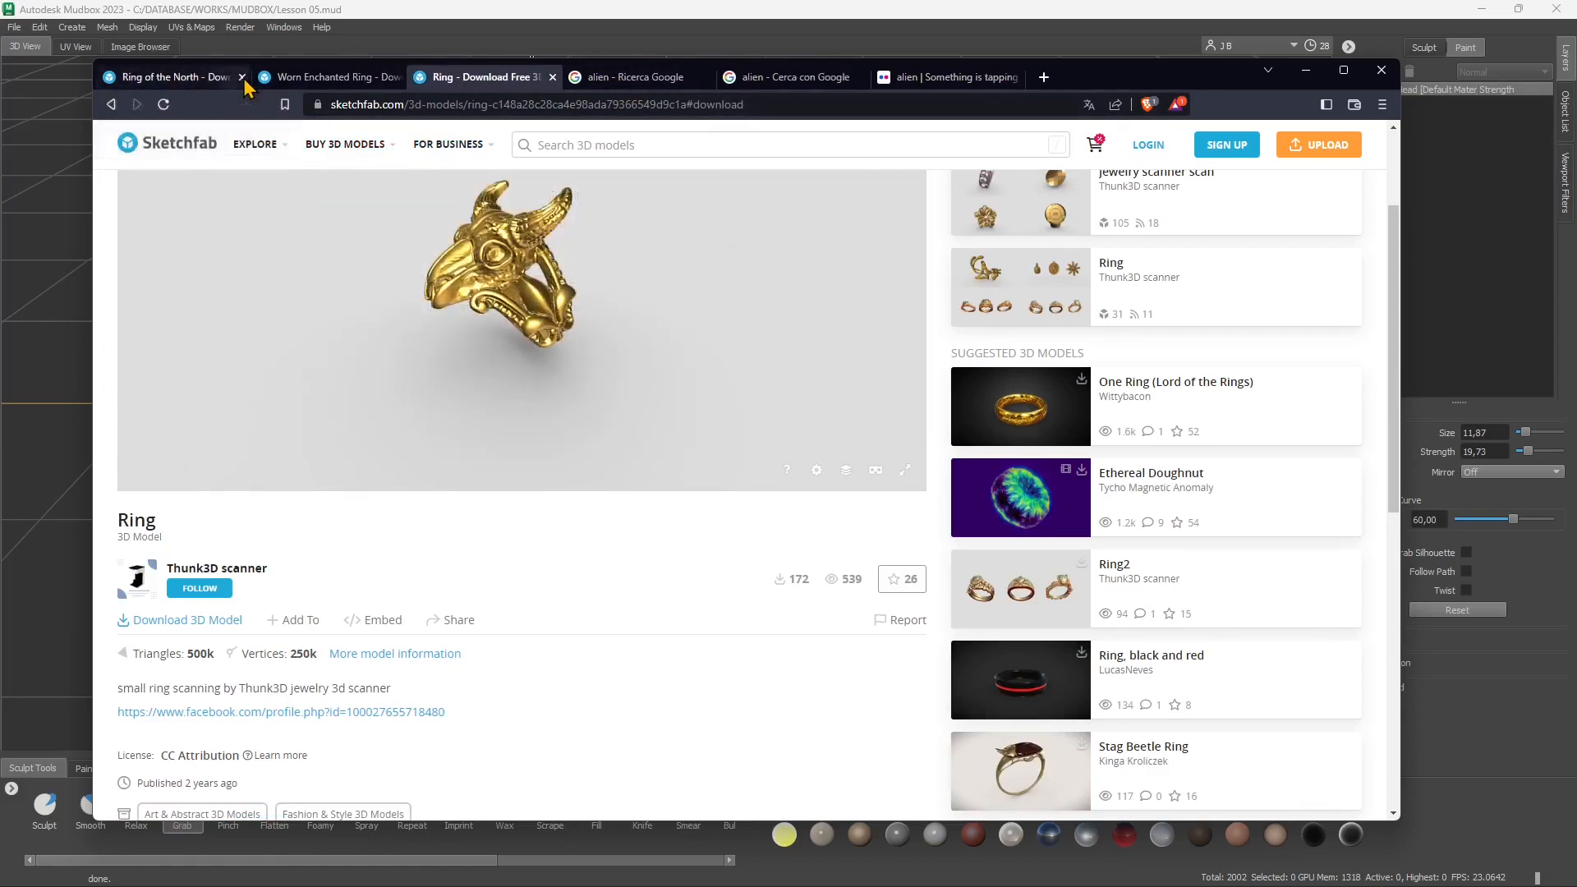
click(242, 78)
click(242, 78)
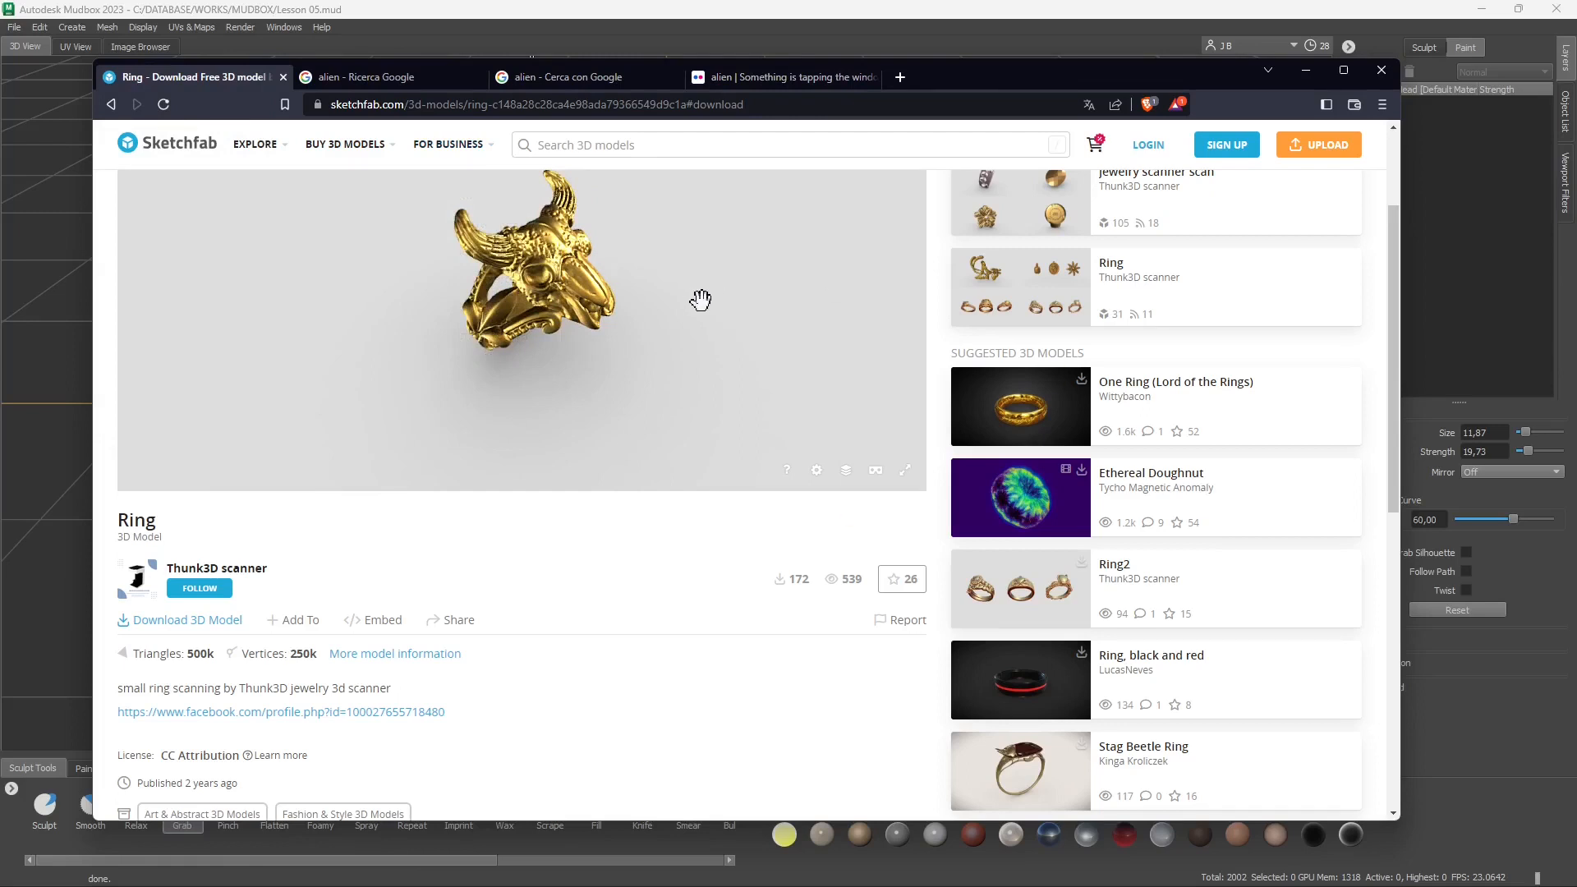
drag(609, 328, 299, 271)
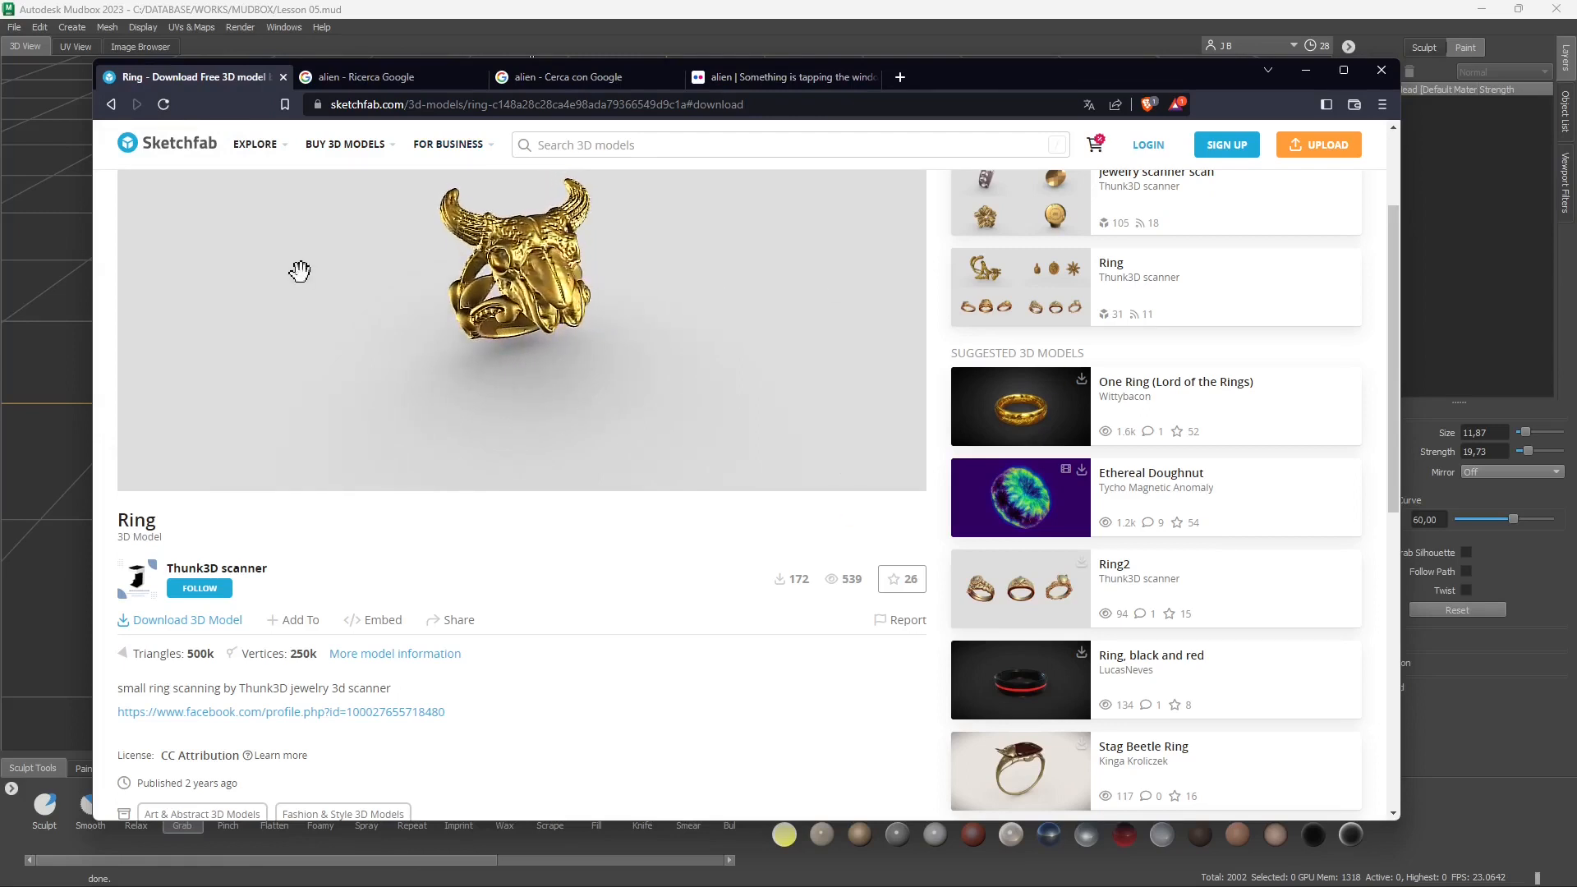
click(283, 76)
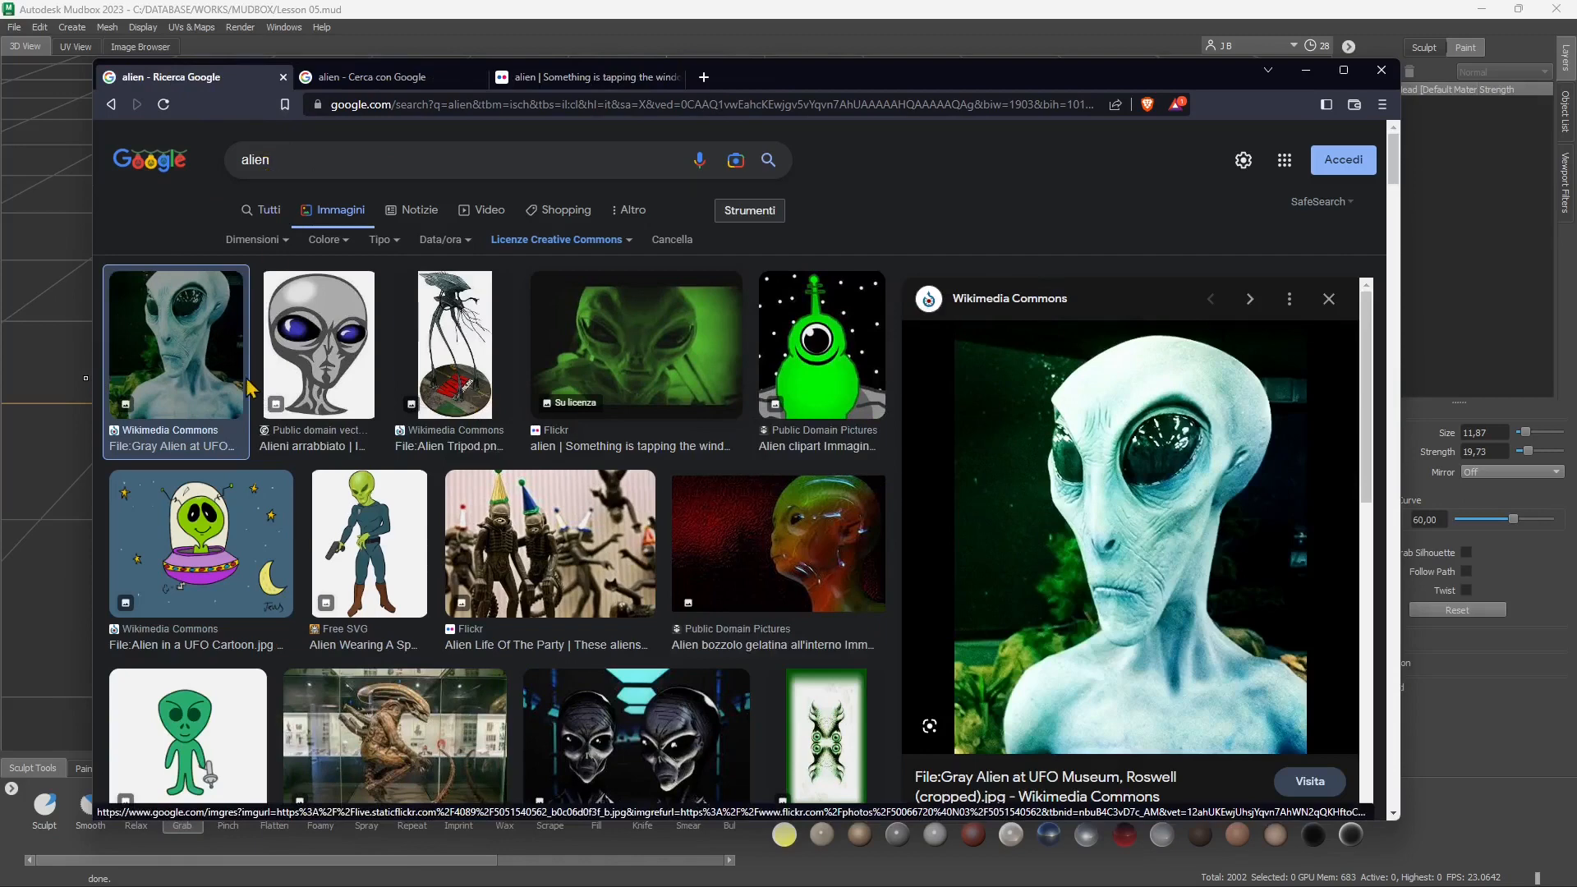
Preview the green Flickr alien photo in the Google image results and view its Flickr page
double_click(262, 166)
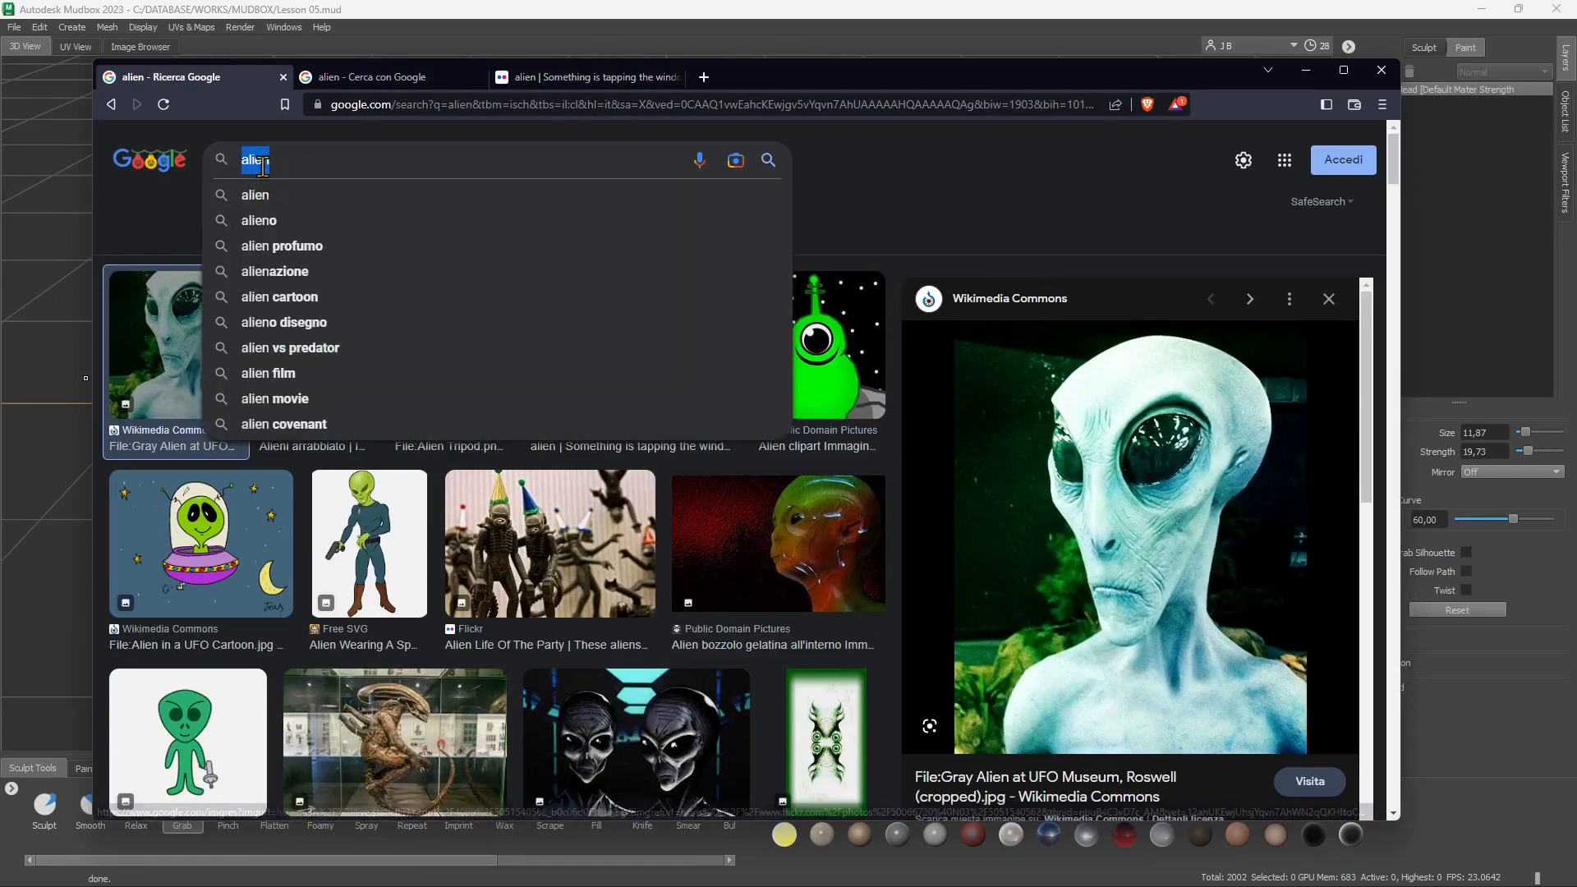
click(171, 220)
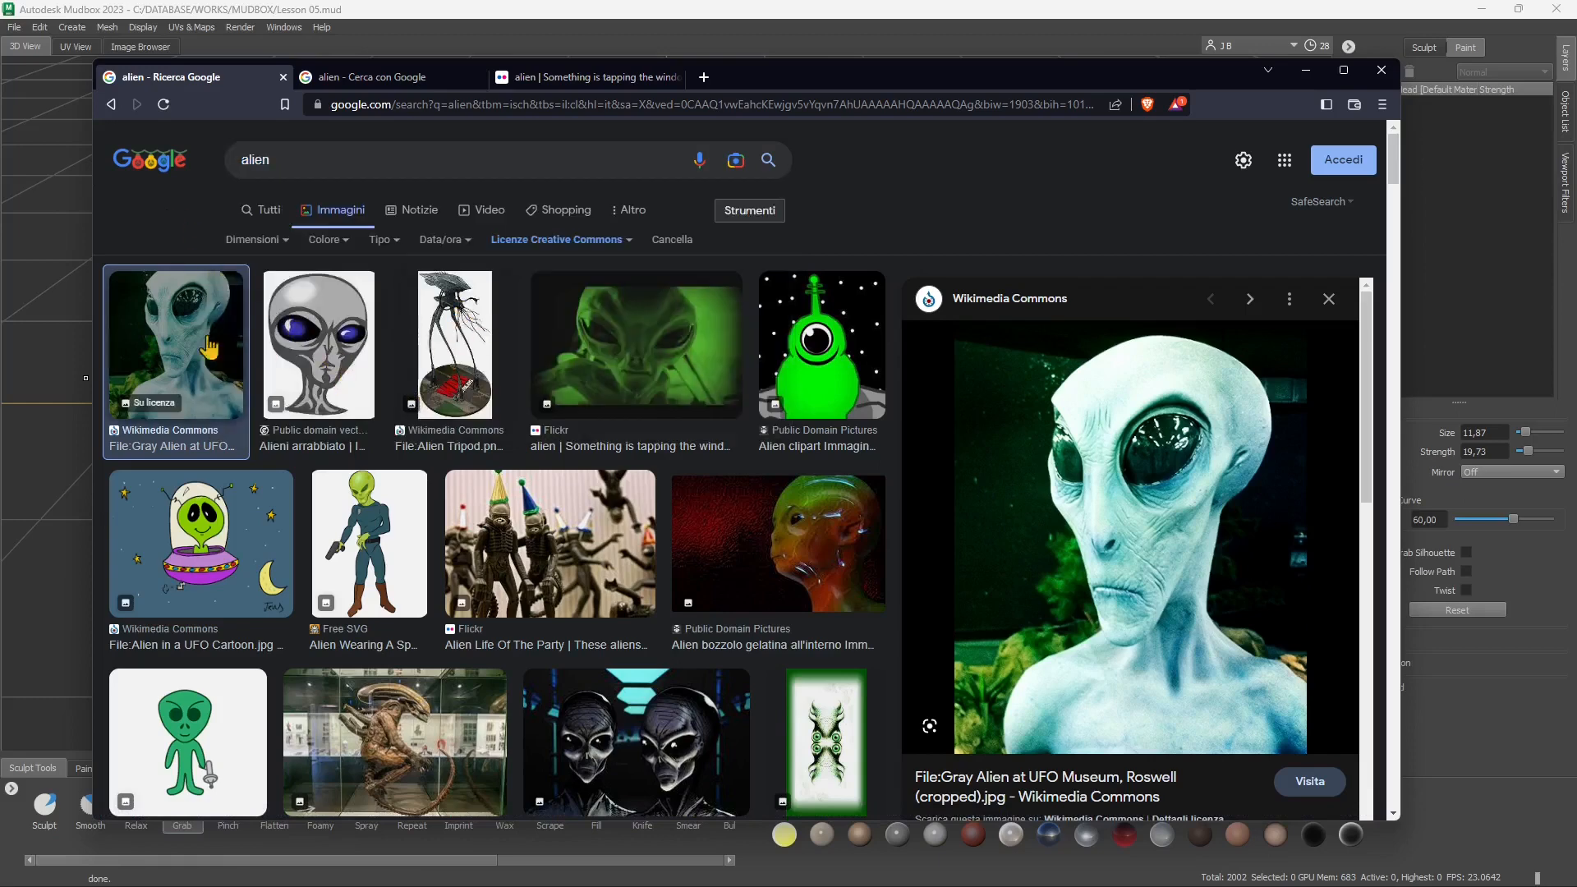
click(604, 363)
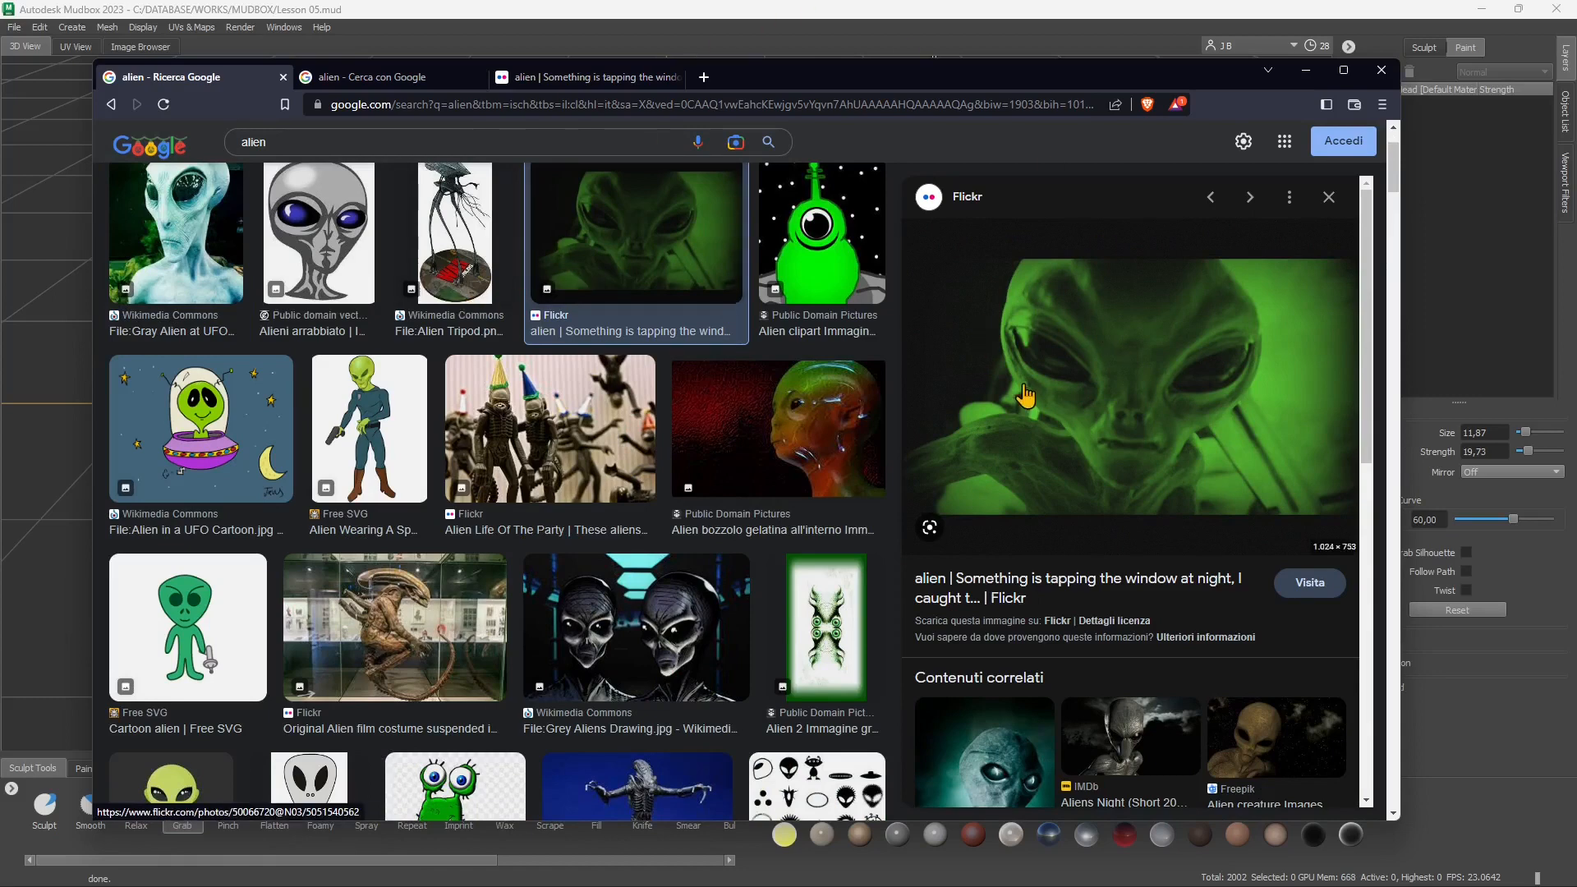
click(363, 82)
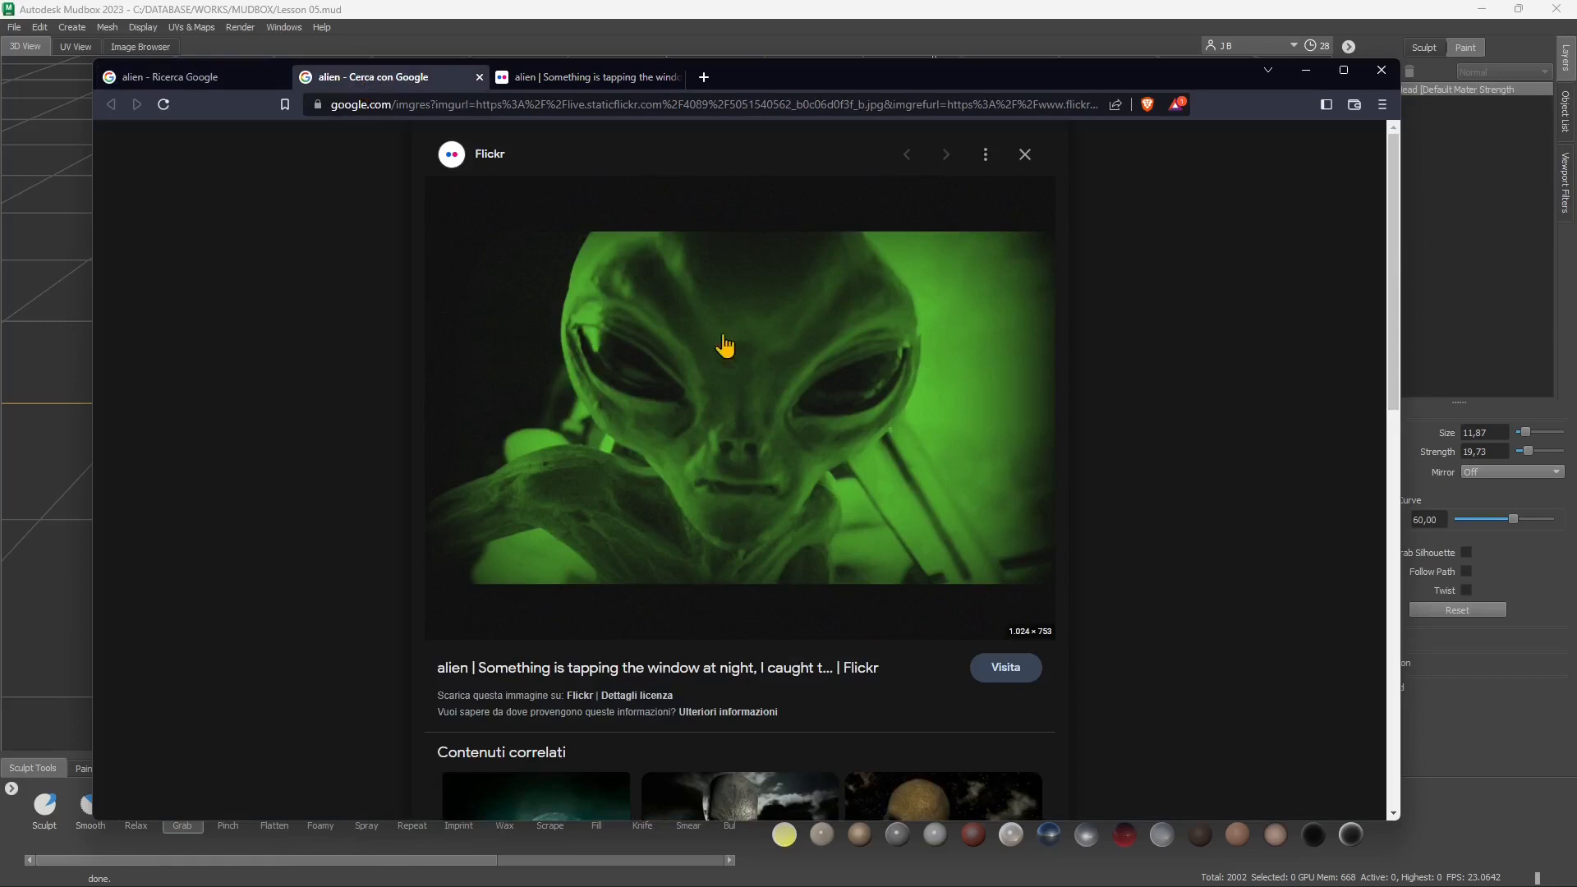
click(620, 82)
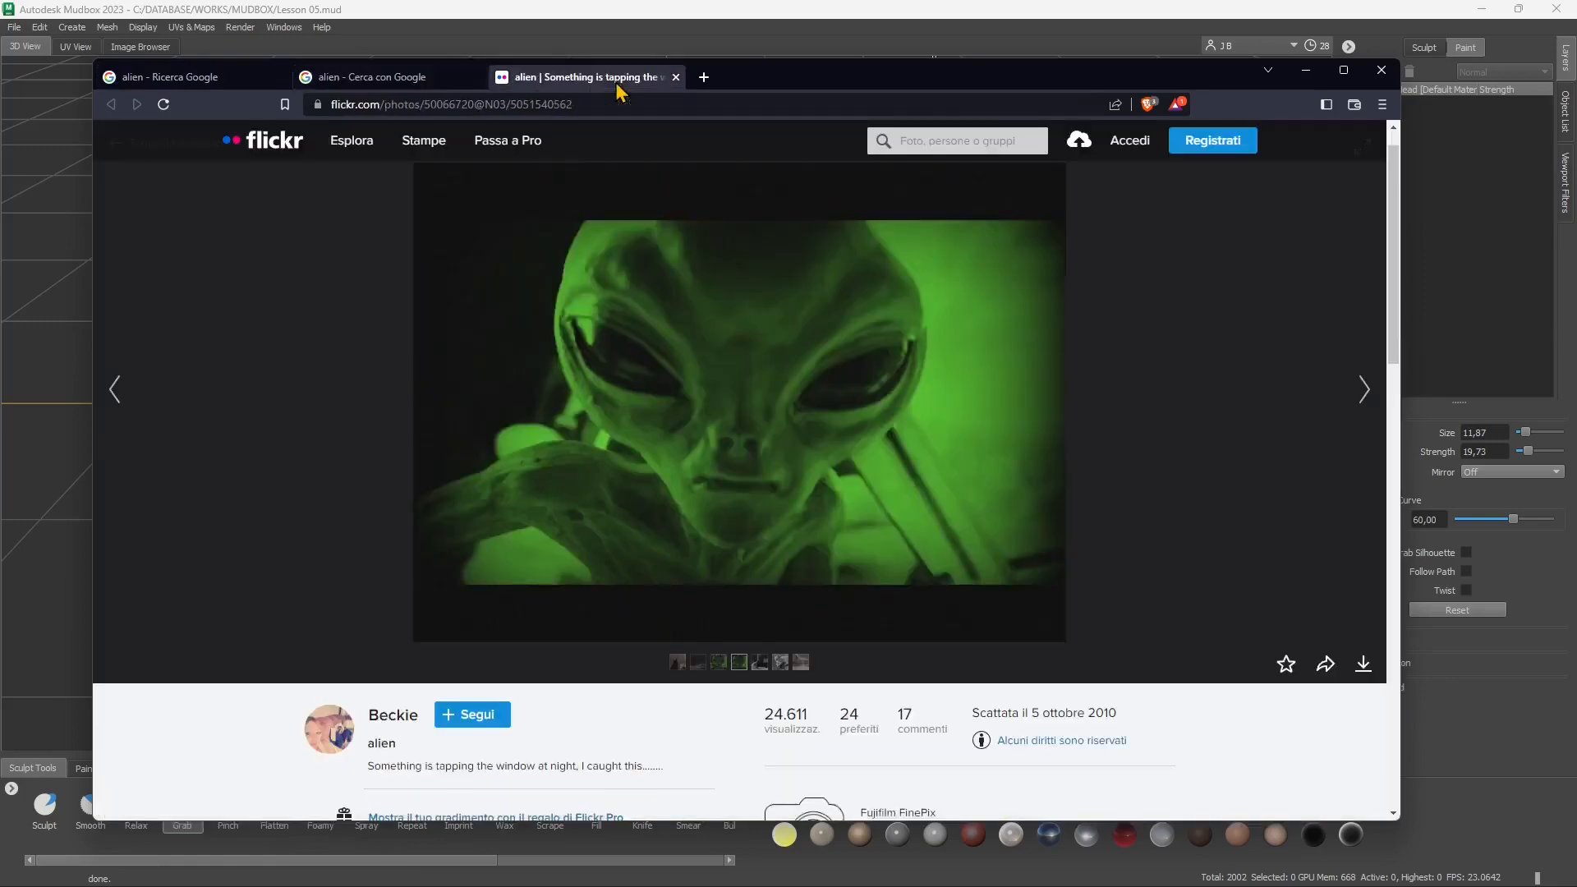
Examine the alien photo's Flickr details and its linked Creative Commons Attribution 2.0 licence terms, then close the licence page
scroll(1117, 667, down, 1)
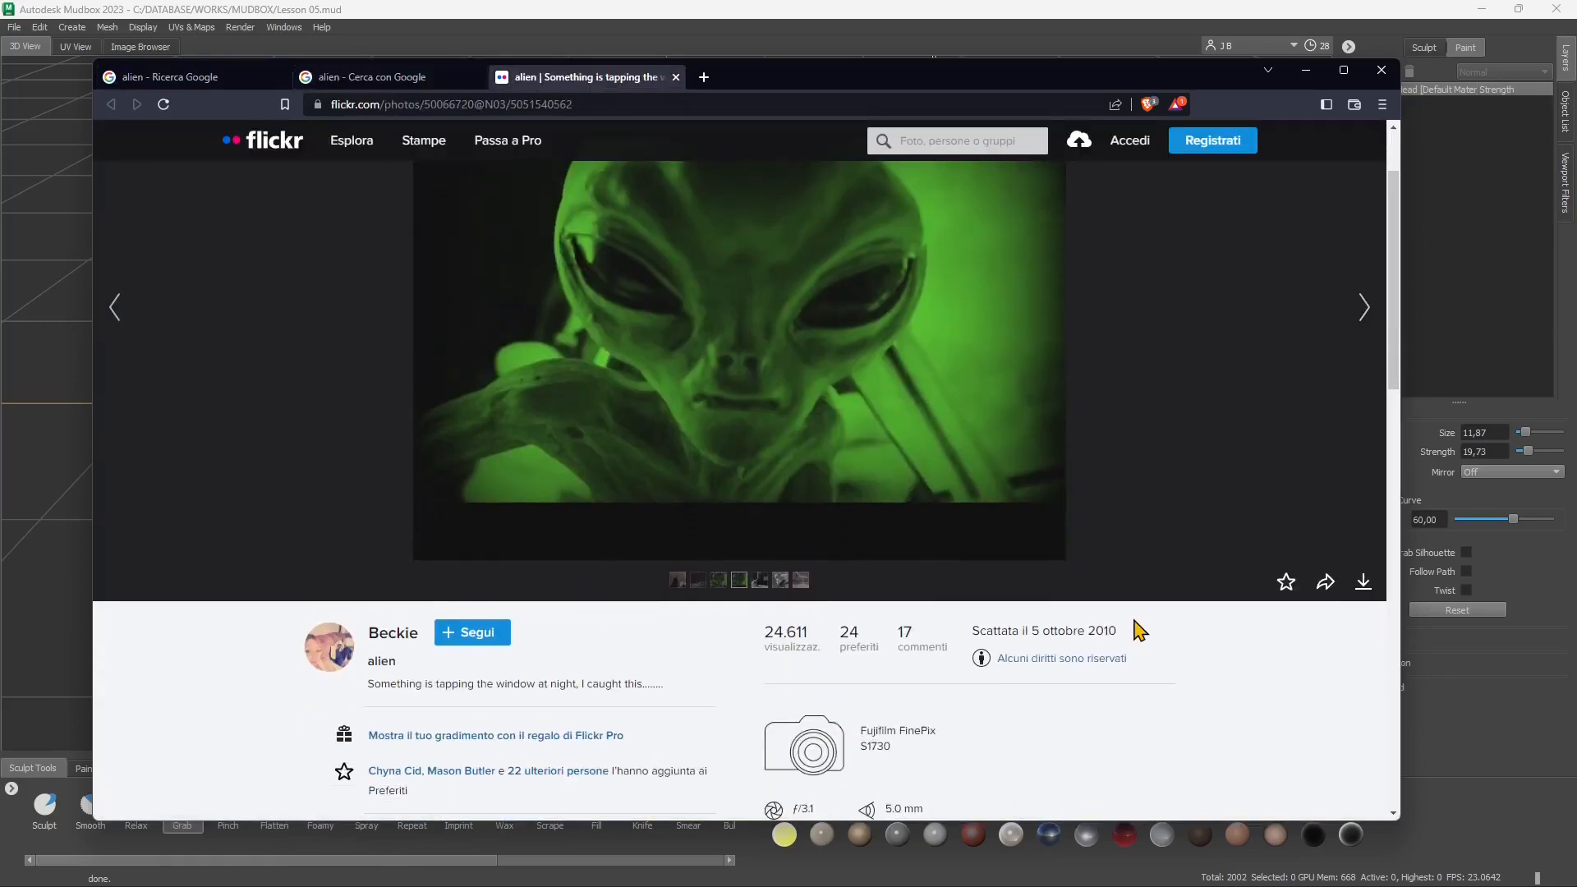
scroll(608, 679, down, 2)
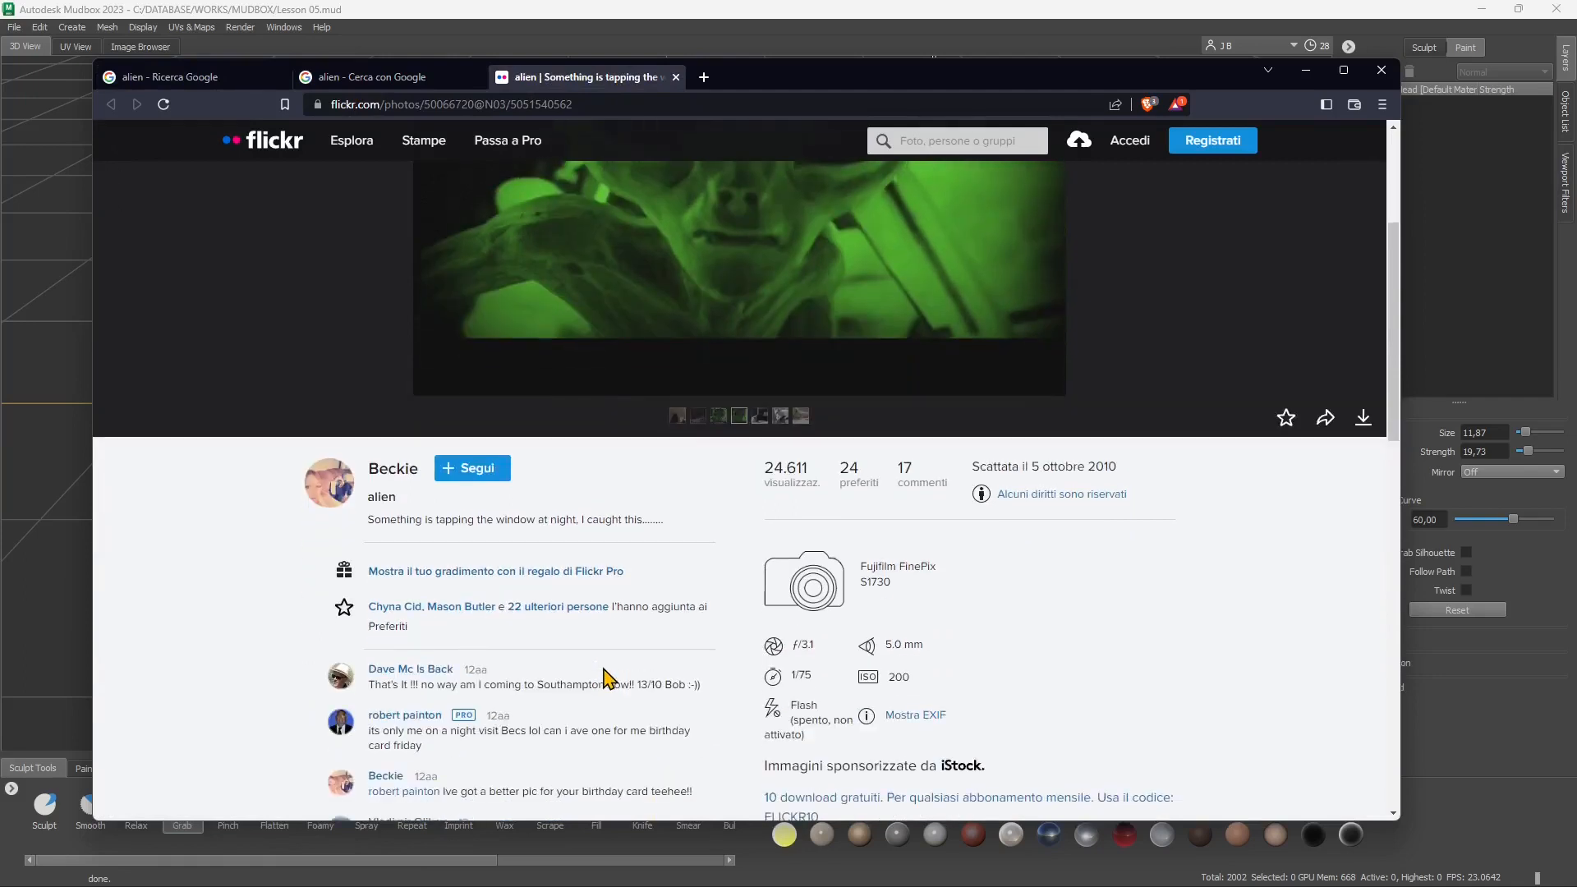
scroll(574, 608, down, 1)
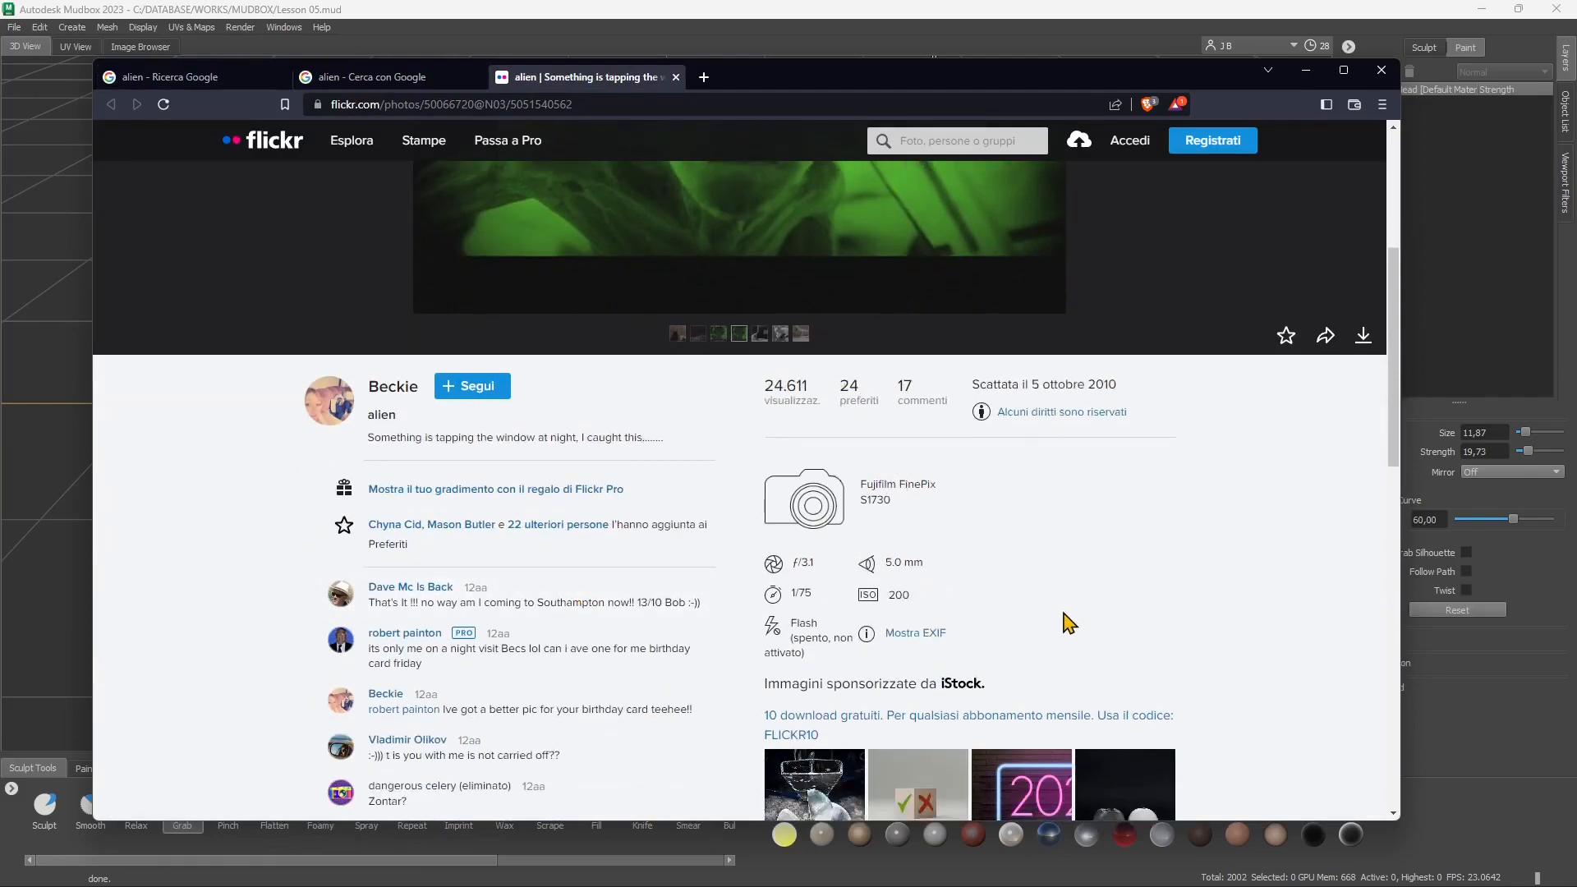
scroll(1071, 575, down, 1)
scroll(1079, 476, up, 1)
click(1077, 413)
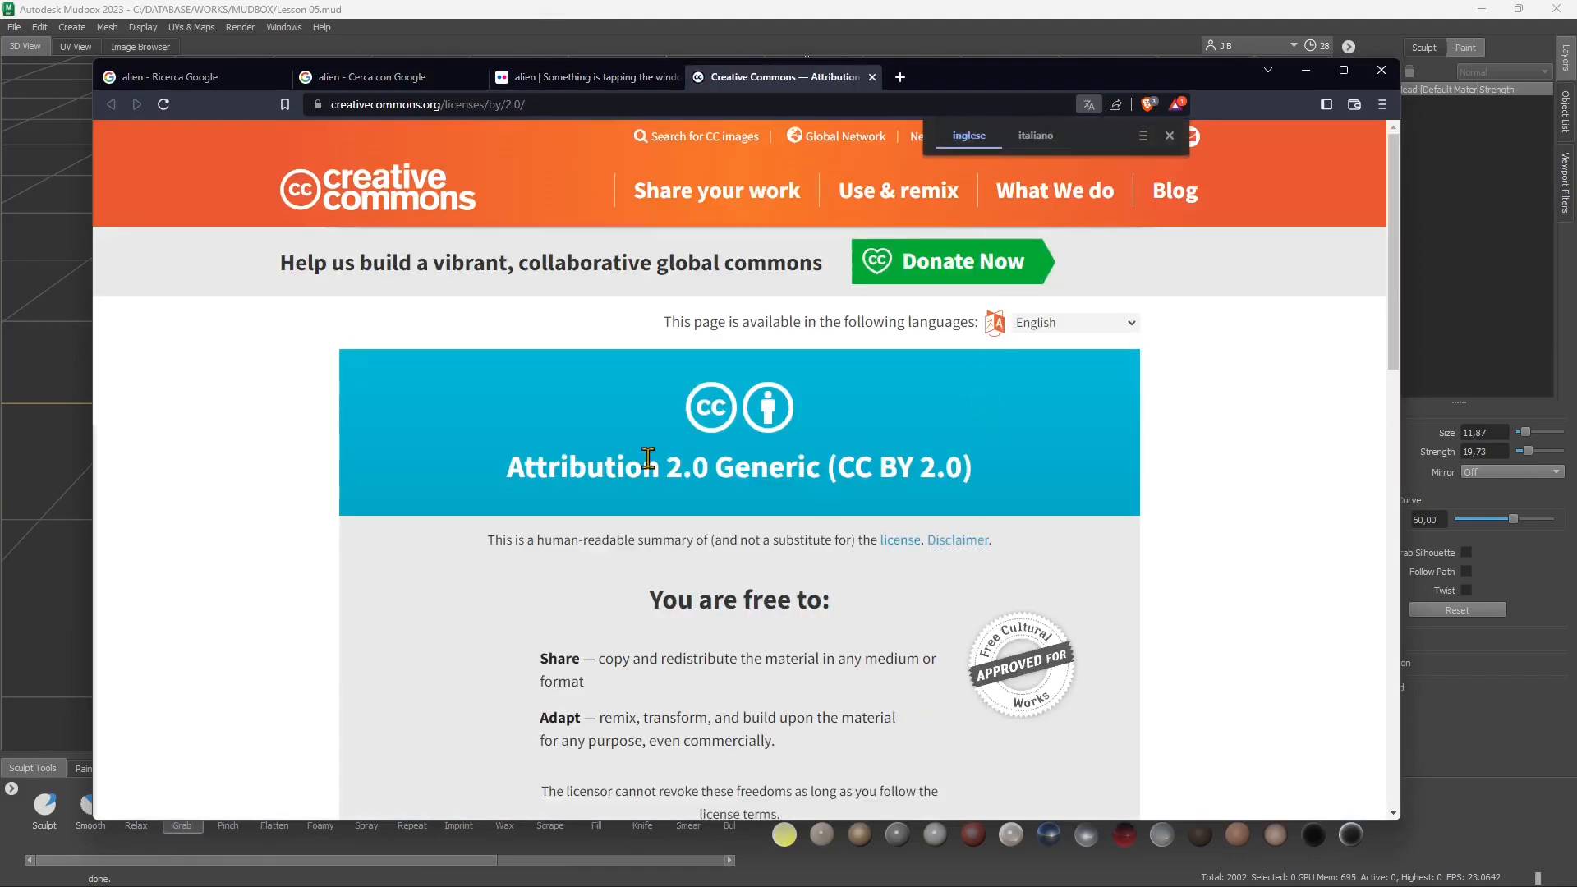
scroll(917, 515, down, 7)
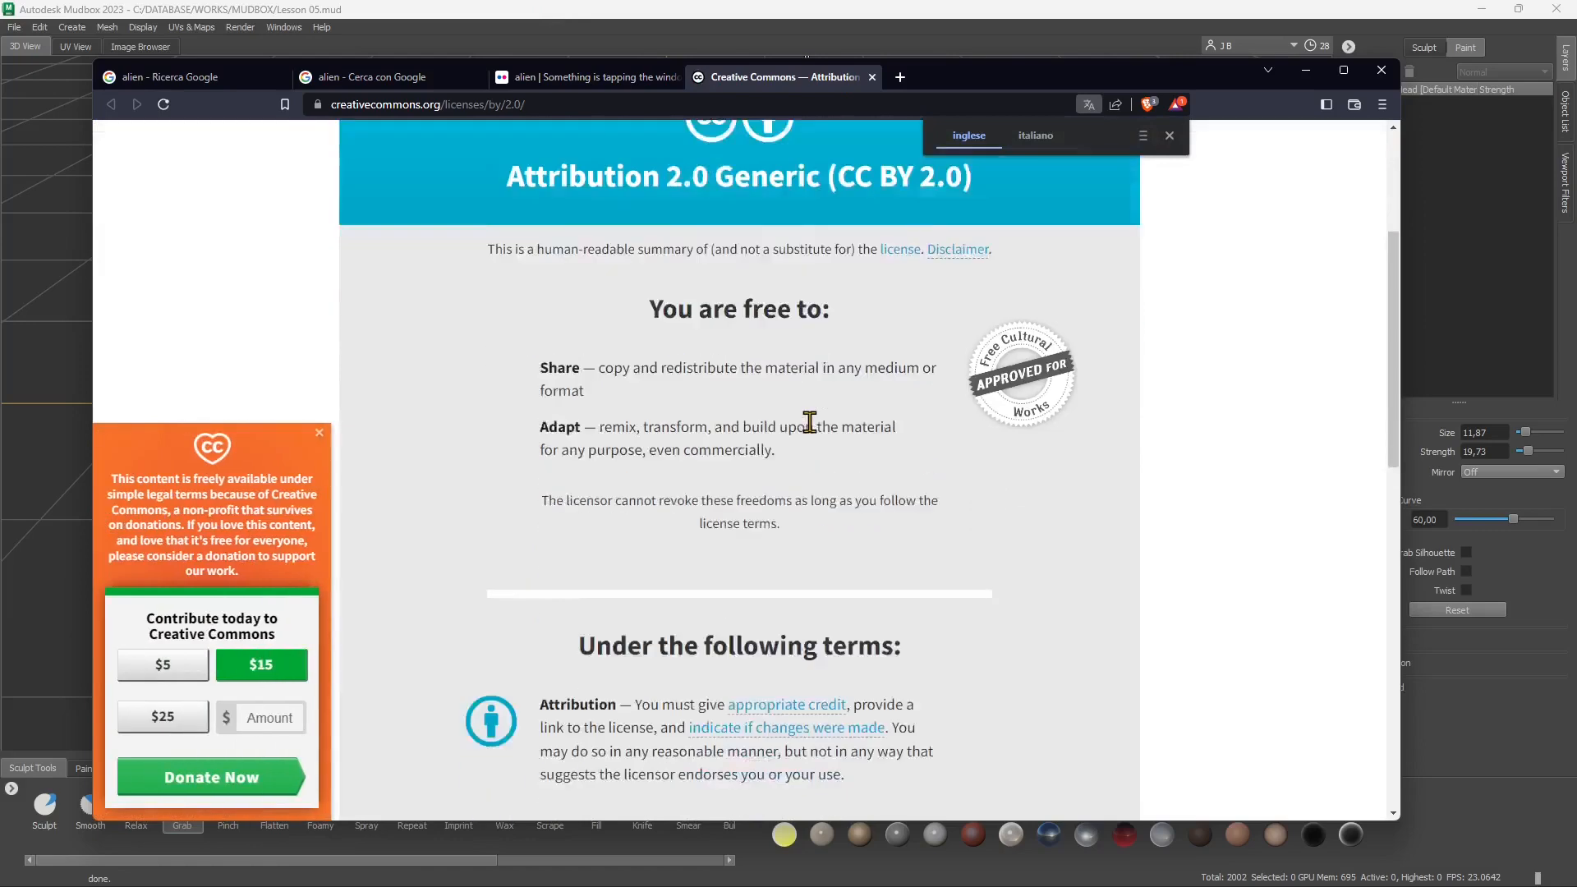
scroll(780, 411, up, 5)
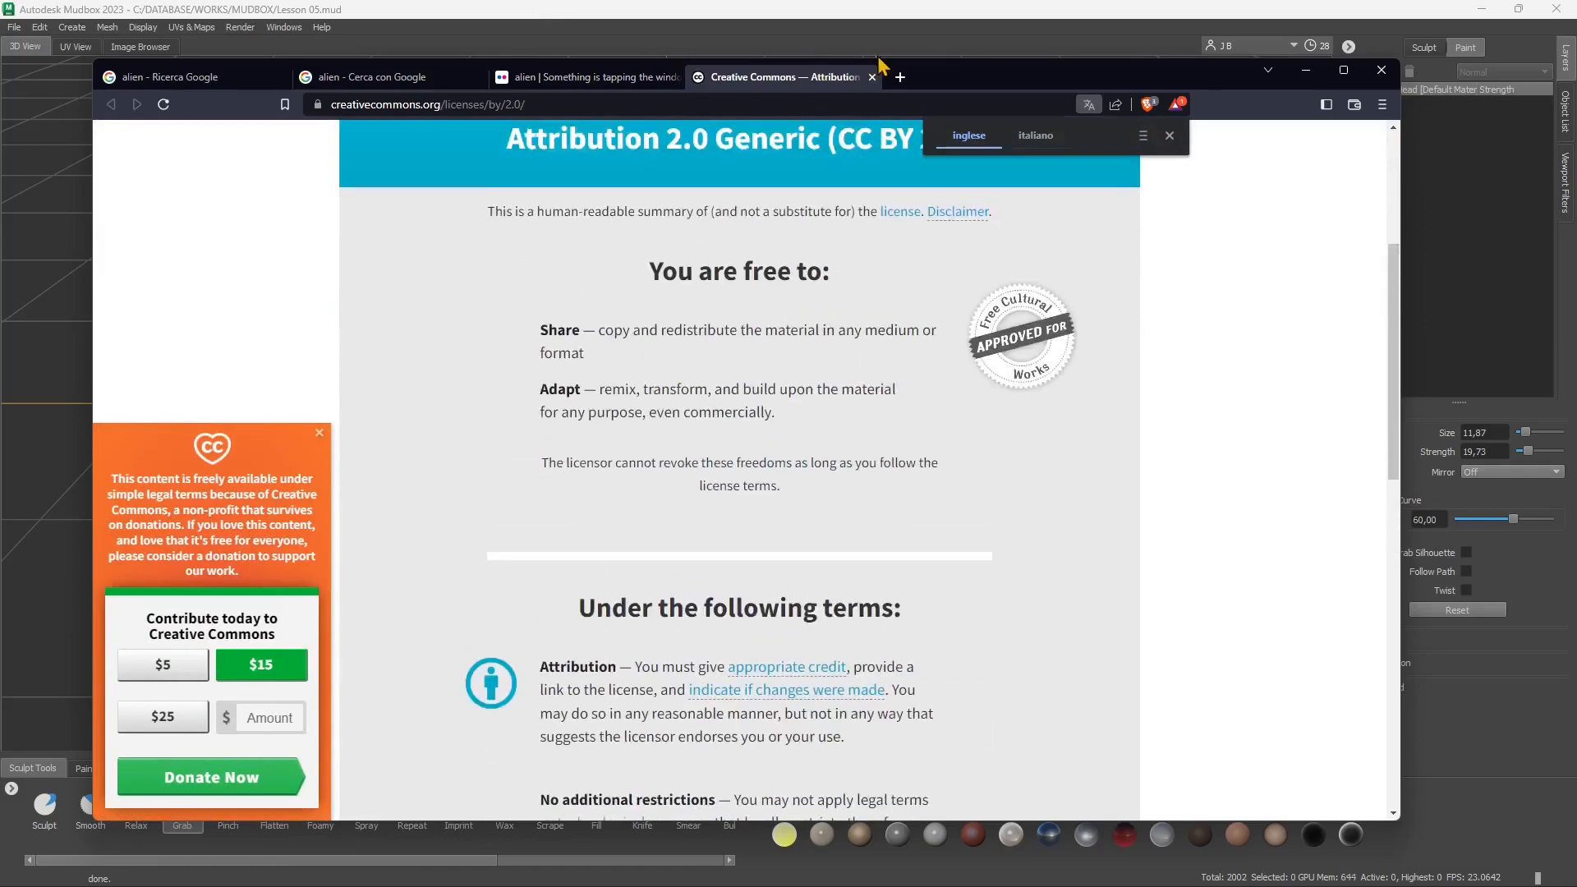
click(872, 76)
scroll(653, 378, up, 5)
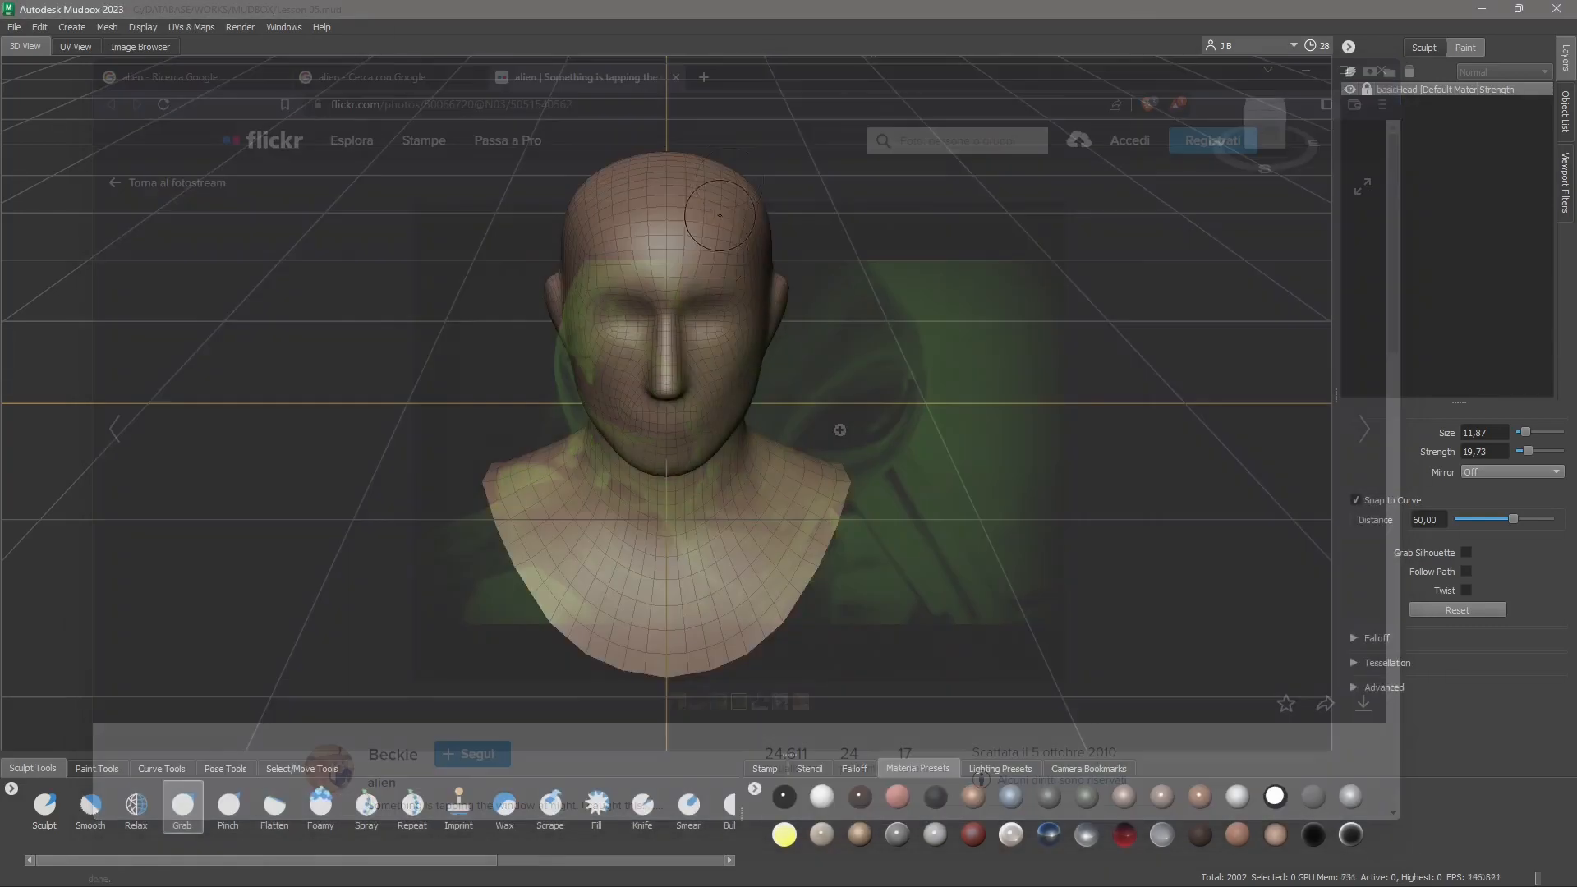
Switch back to Mudbox and show the basic head straight from the front
click(1257, 127)
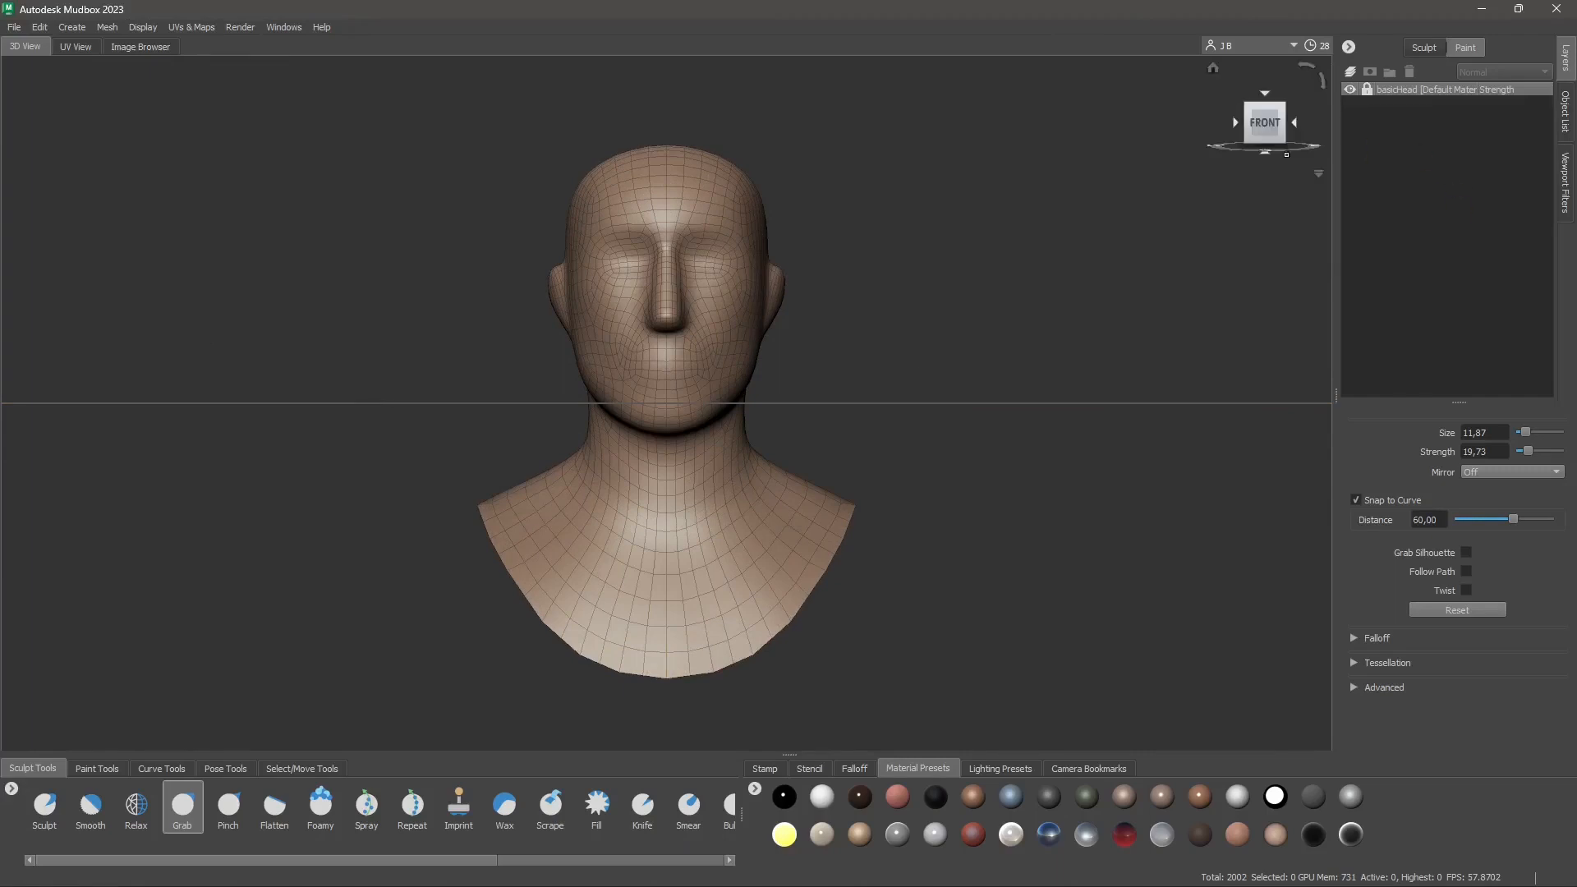
alt+drag(392, 395, 891, 364)
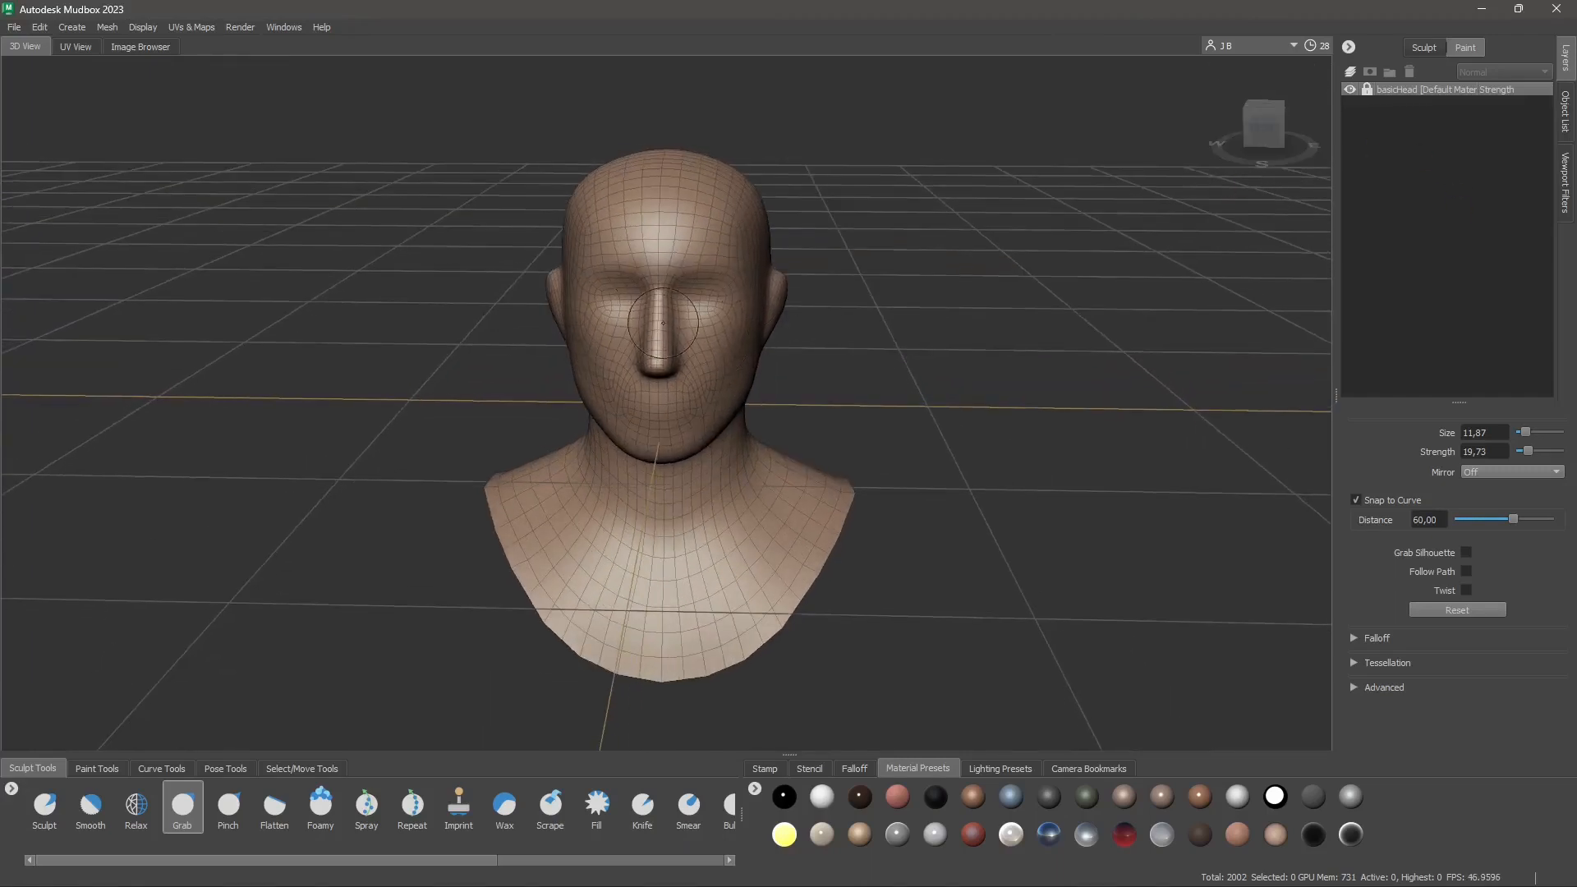
click(1261, 129)
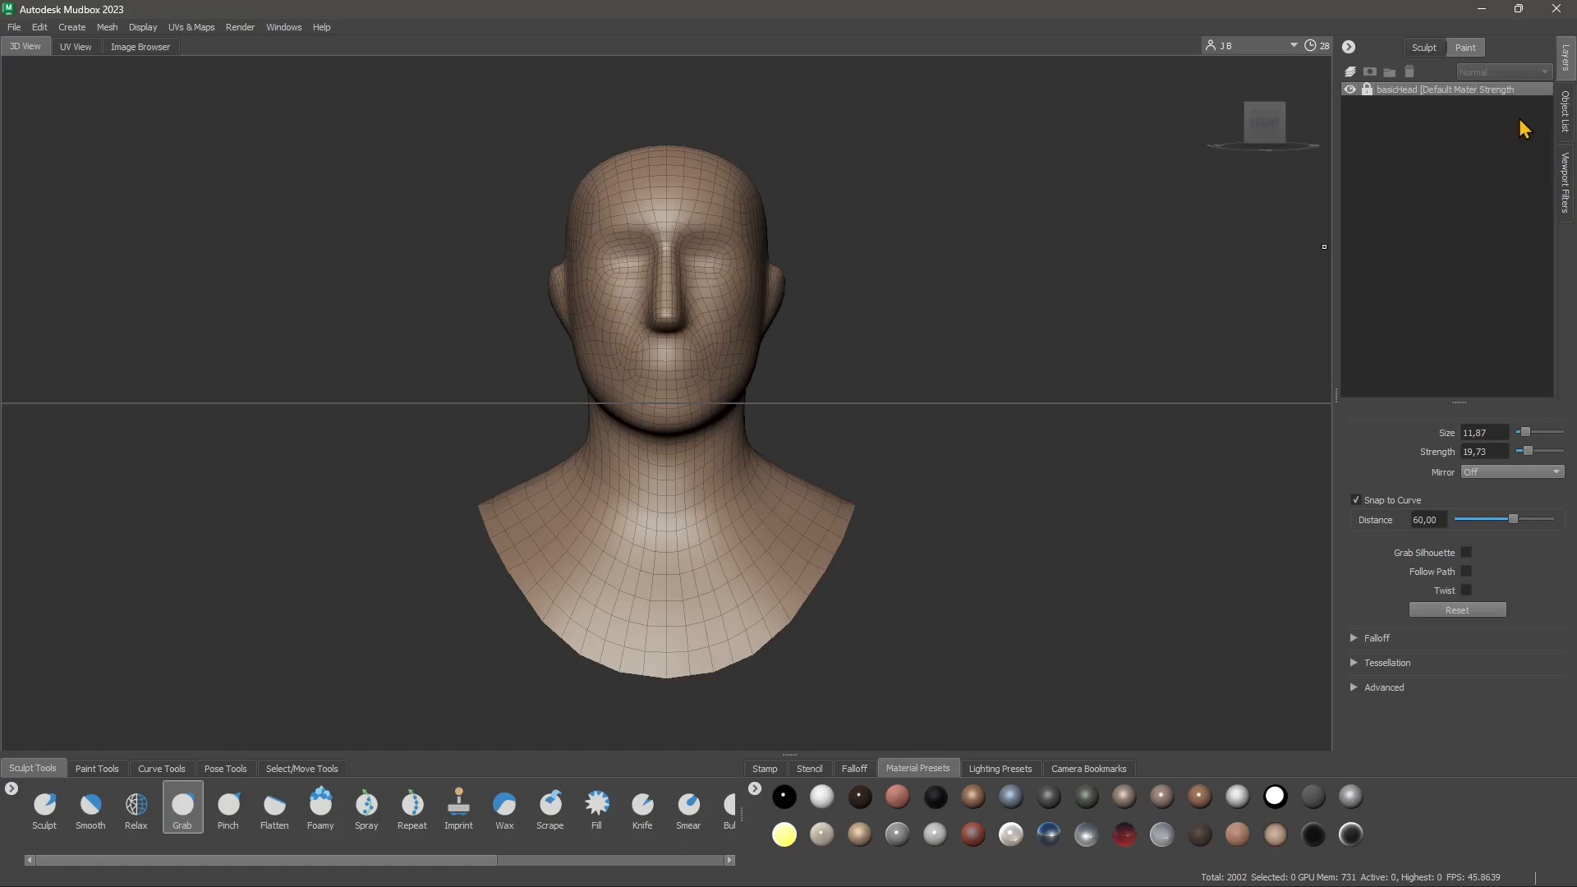
Display the scene's object list, then collapse and expand the Scene hierarchy
click(1564, 127)
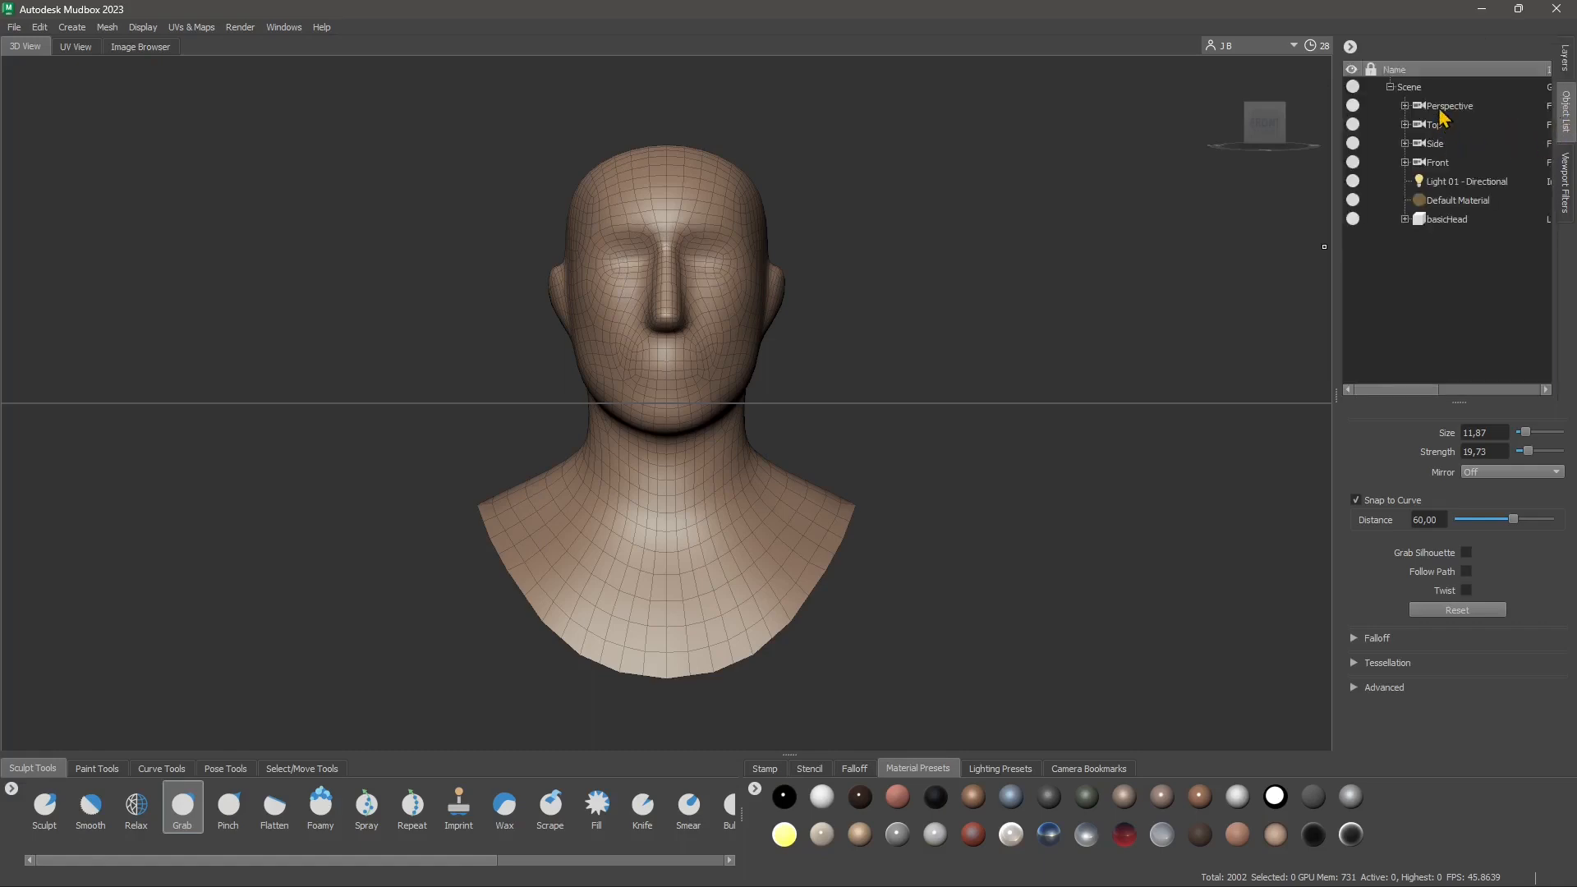
click(1390, 87)
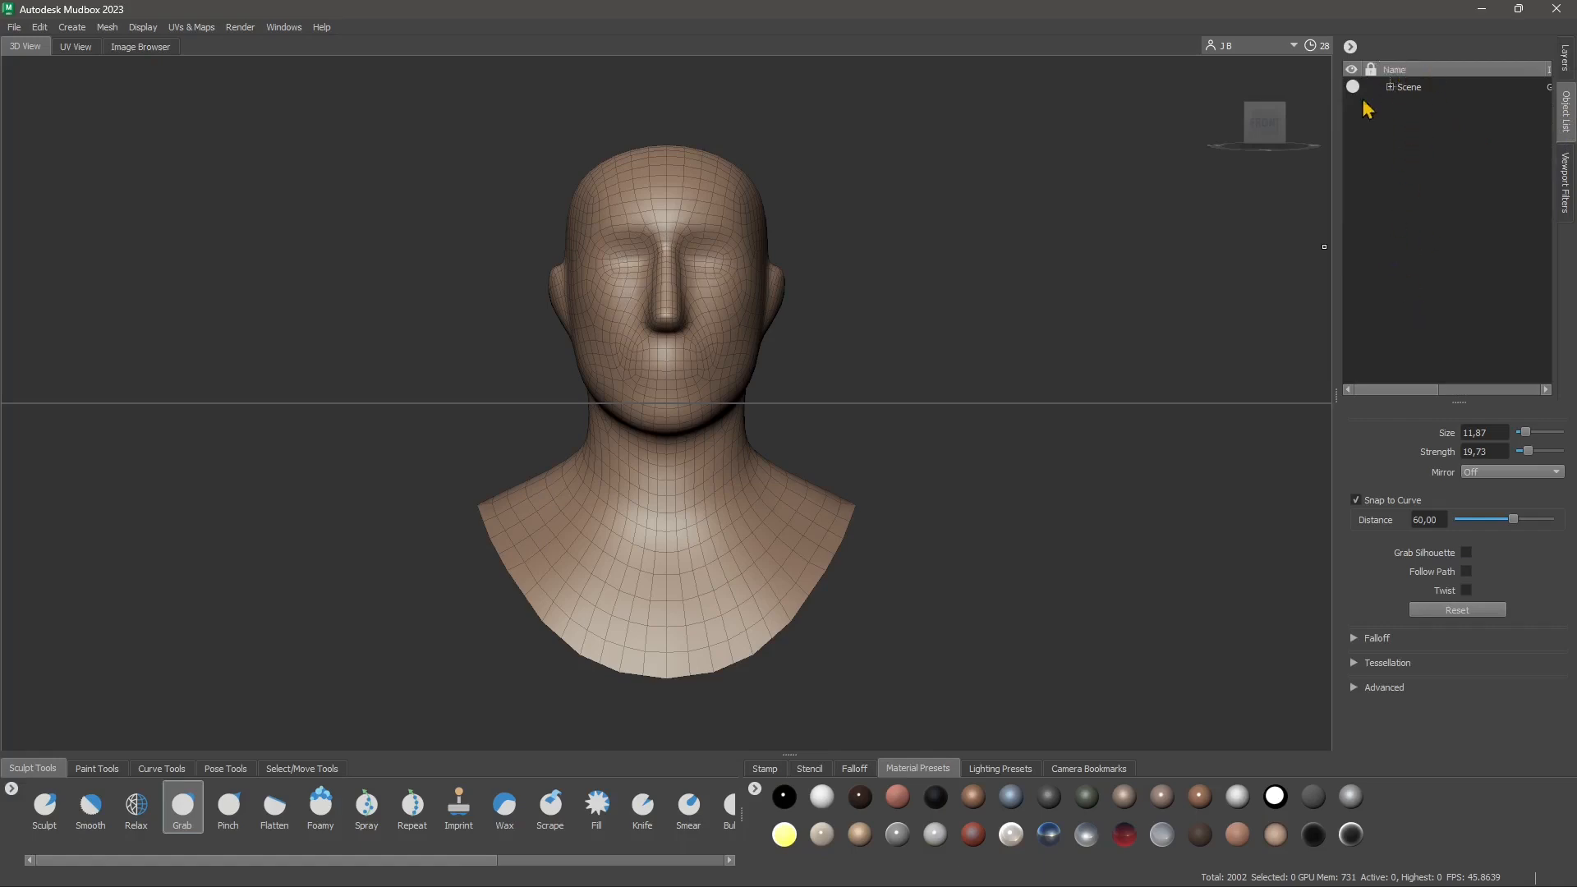
click(1391, 87)
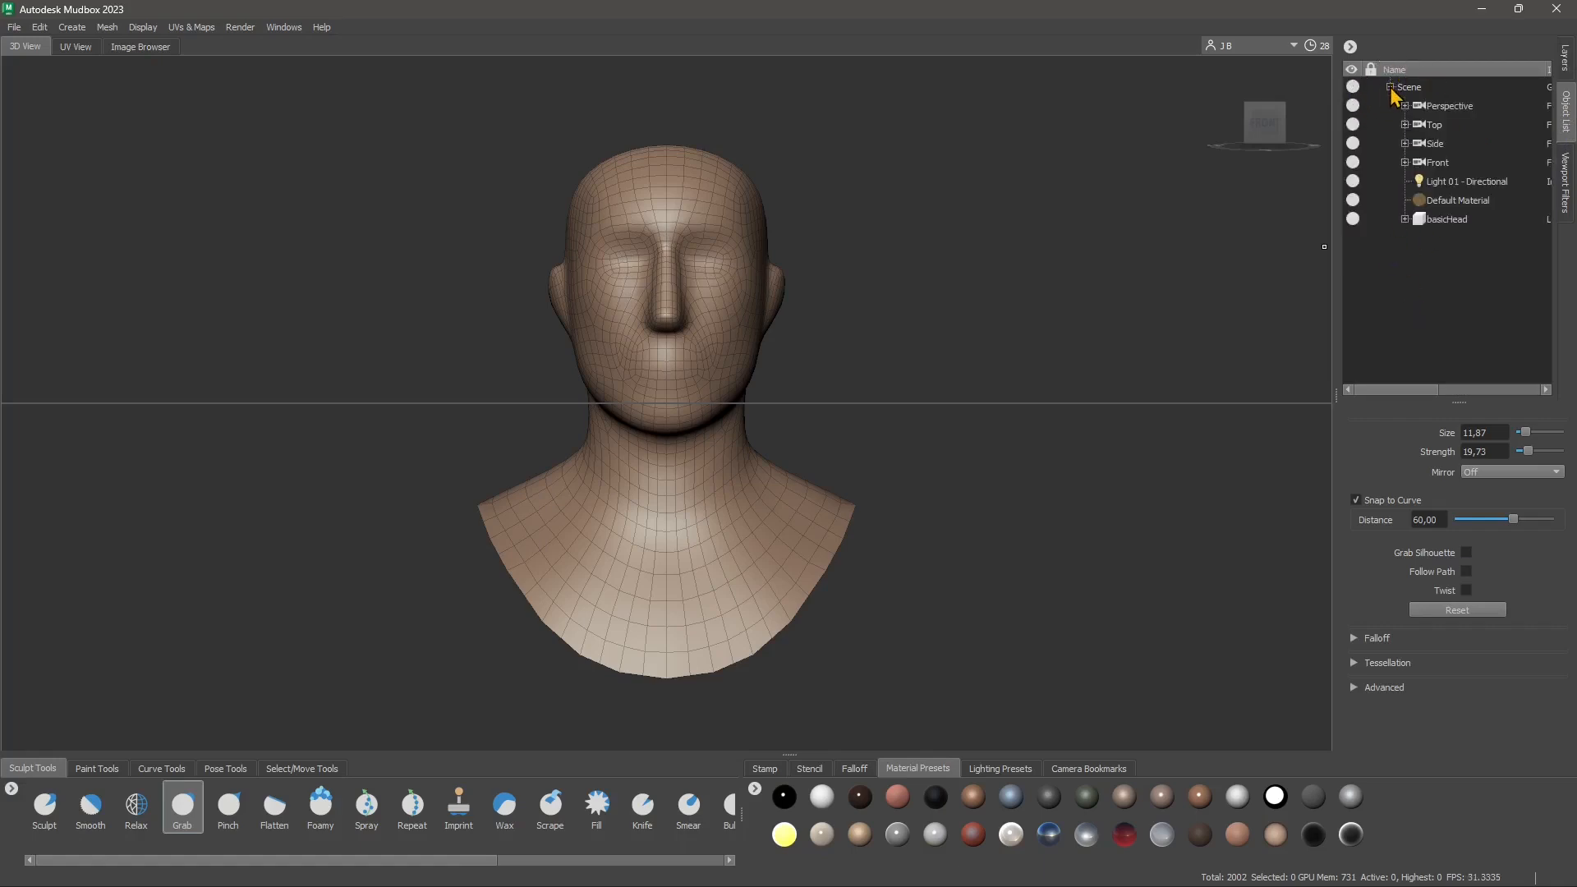
Inspect the properties of the Perspective, Top, Side and Front cameras, the directional light and the default material
click(1444, 112)
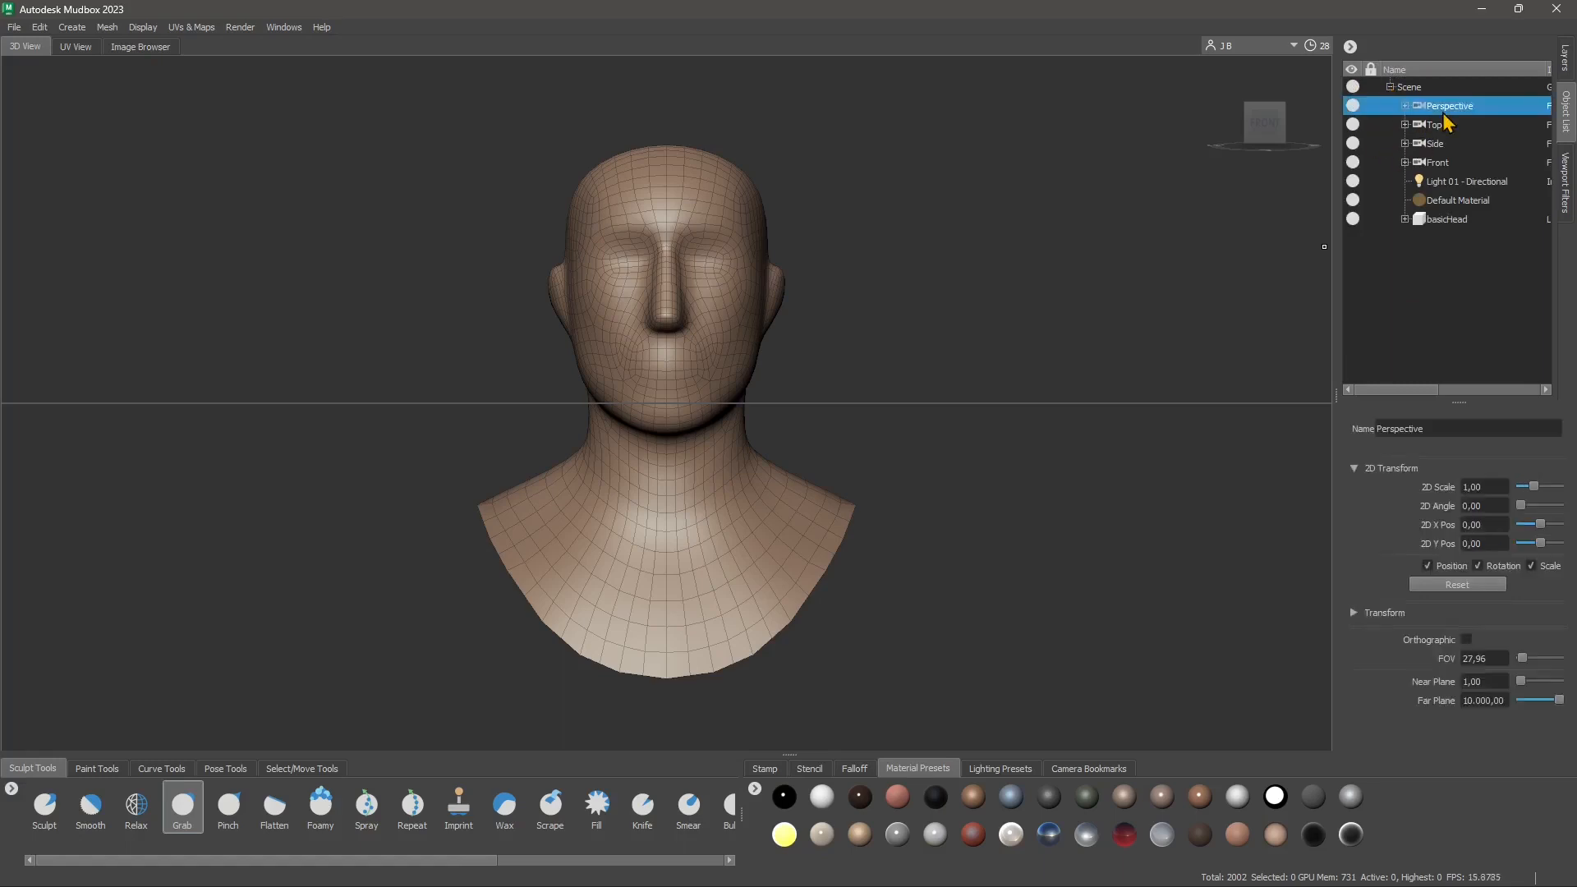
click(1446, 125)
click(1442, 144)
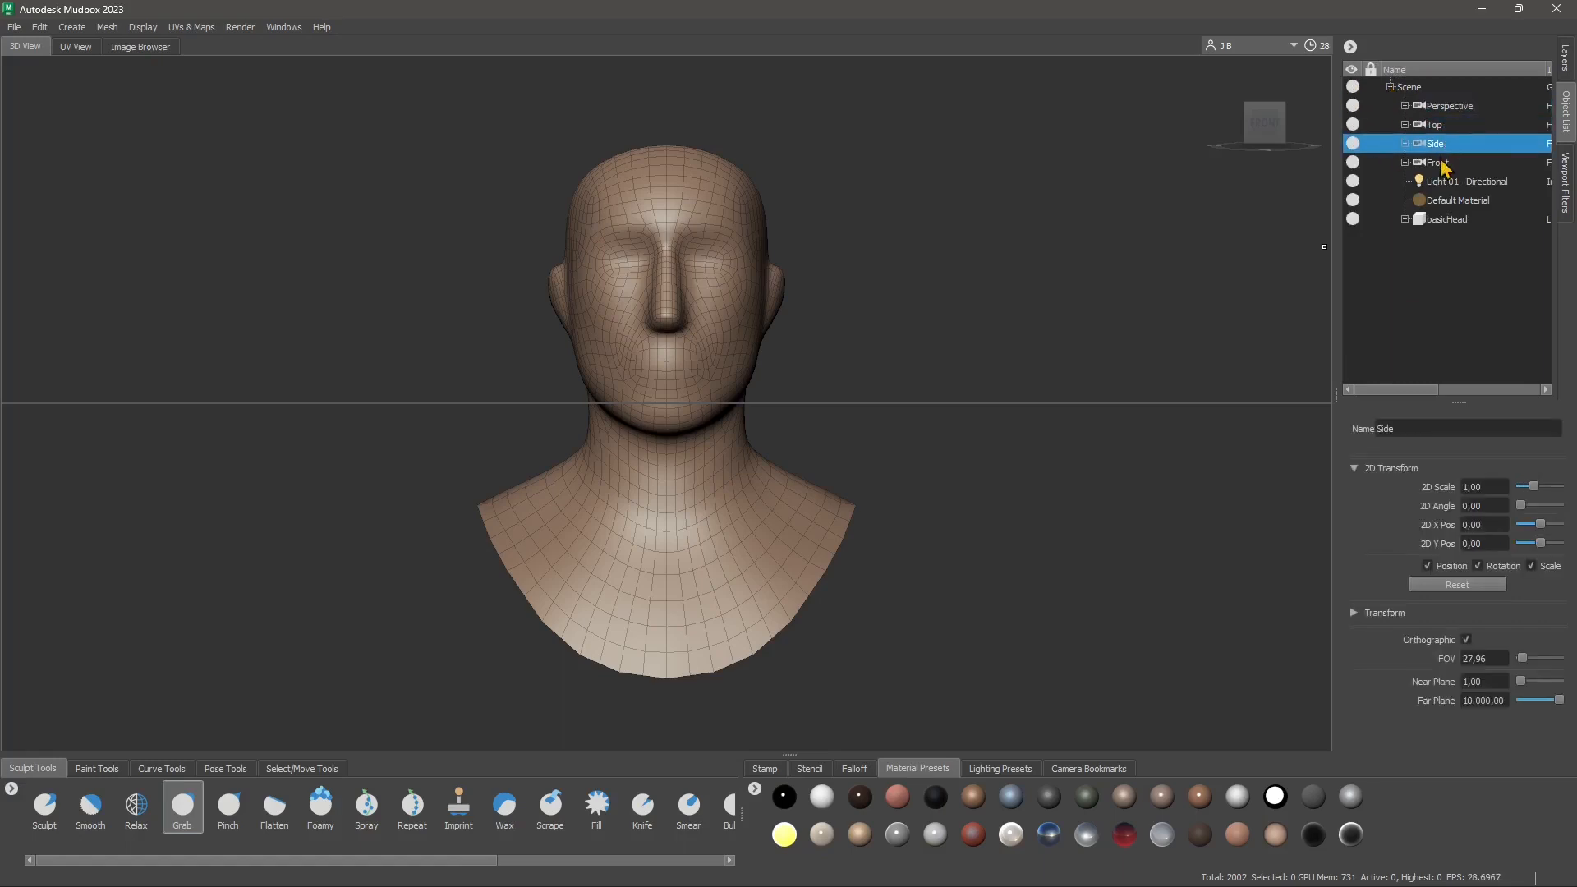
click(1444, 164)
click(1442, 110)
click(1442, 128)
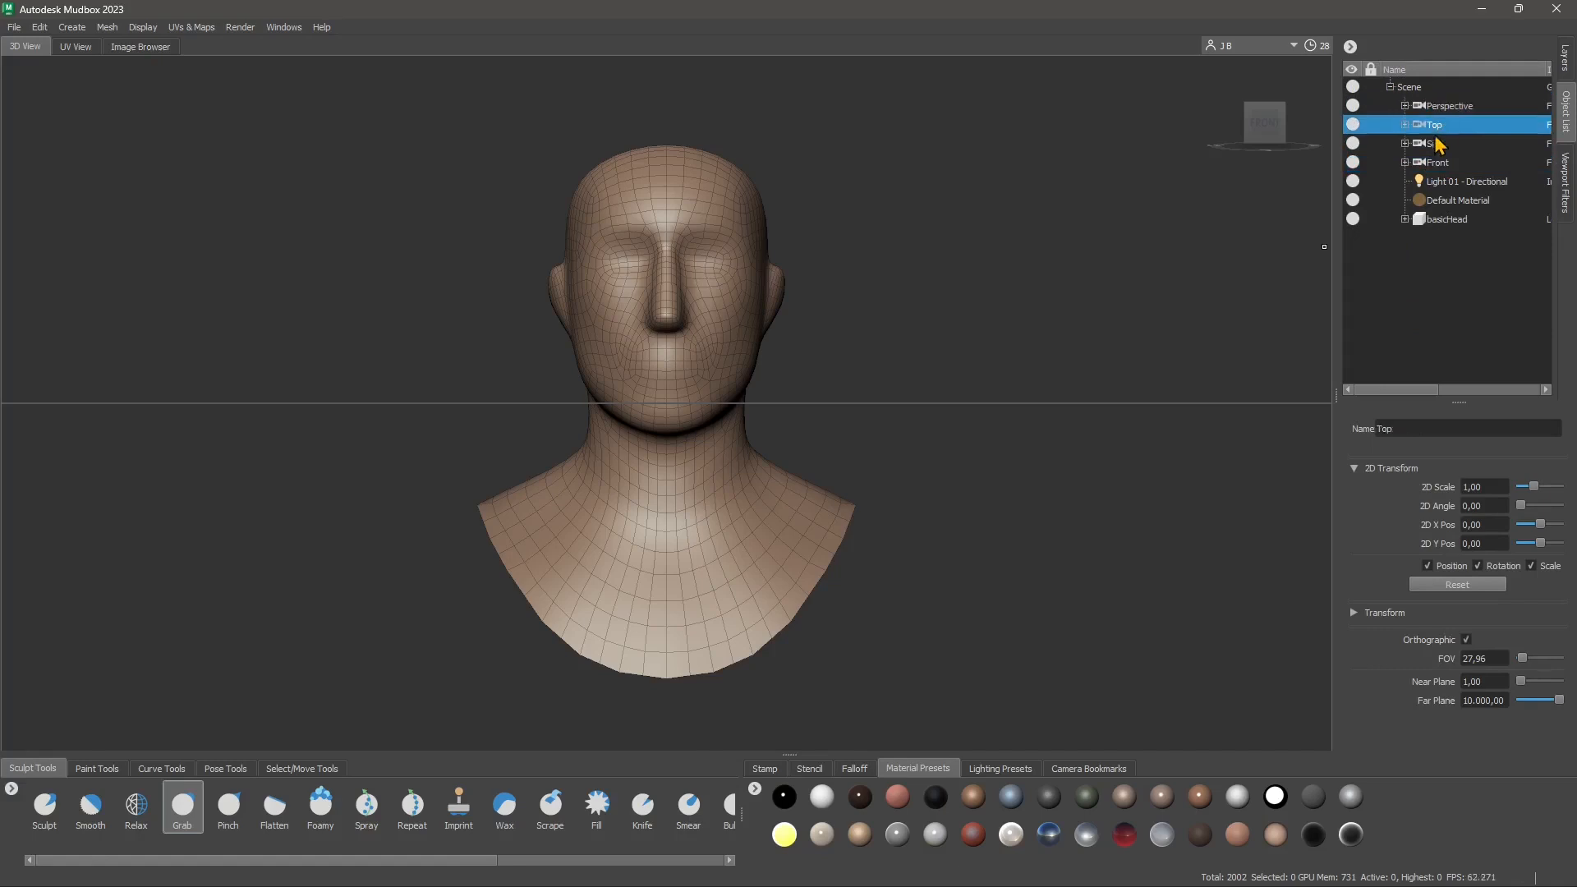
click(1441, 146)
click(1441, 184)
click(1445, 203)
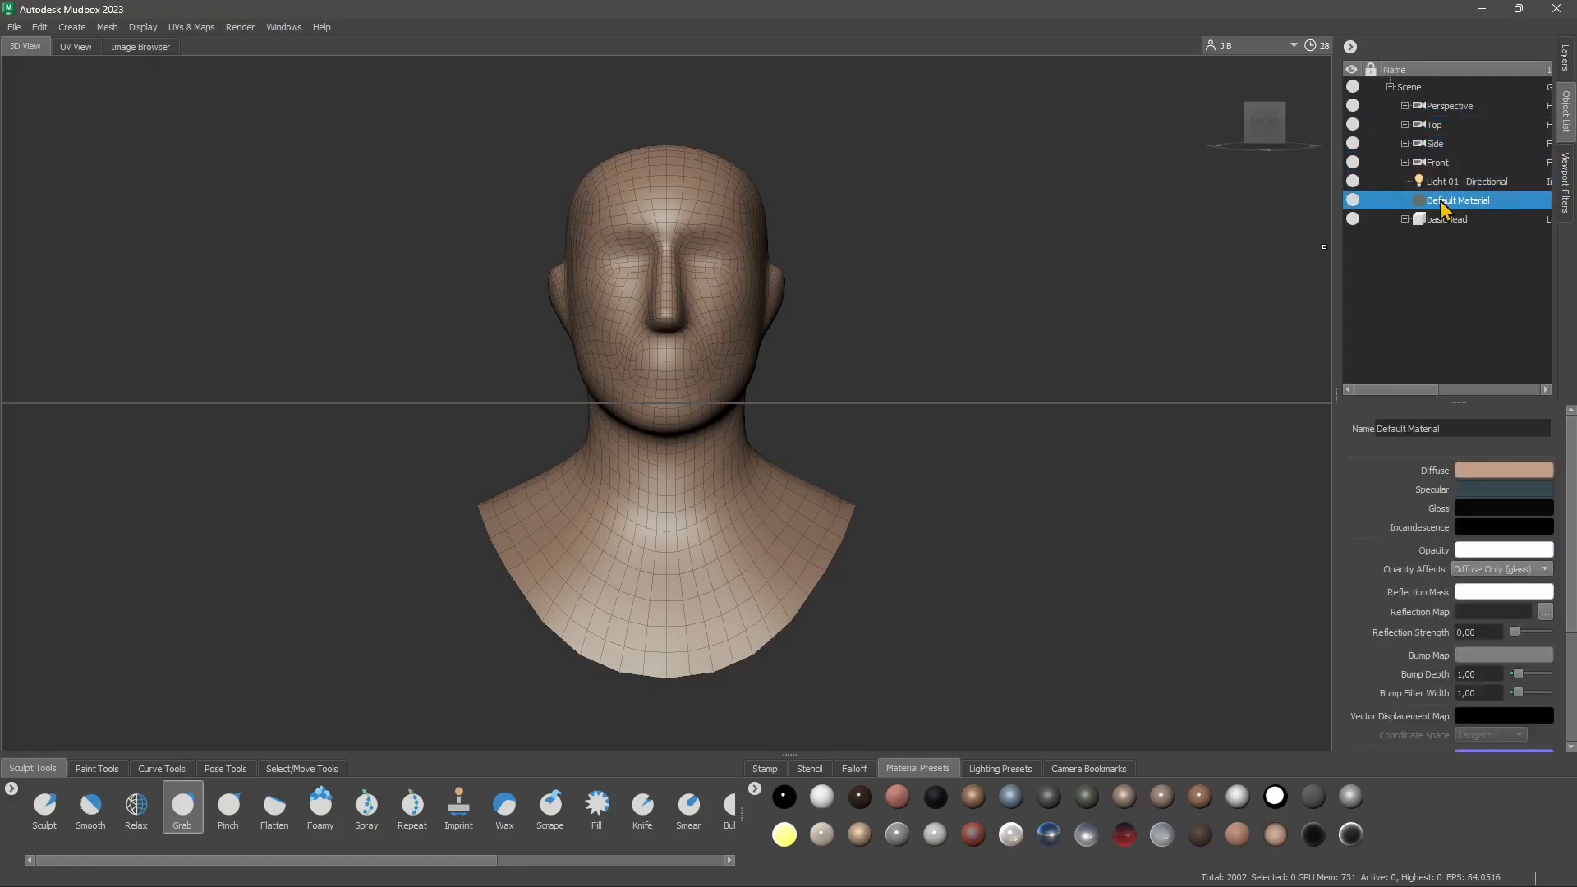
Select basicHead and repeatedly hide and unhide it in the scene, leaving it visible
click(1445, 221)
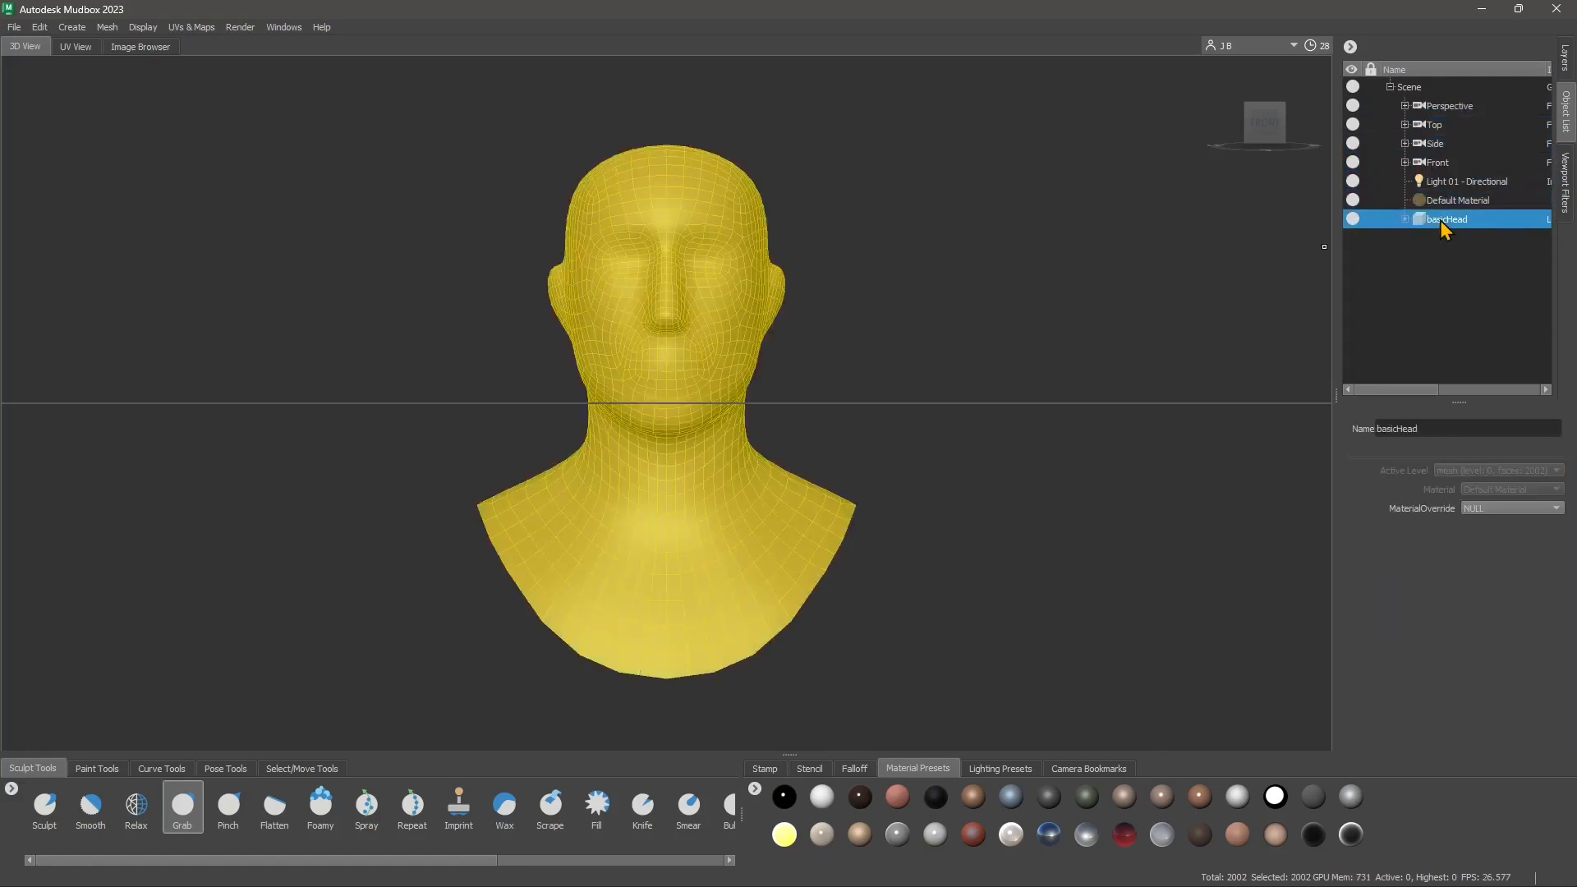
click(1353, 219)
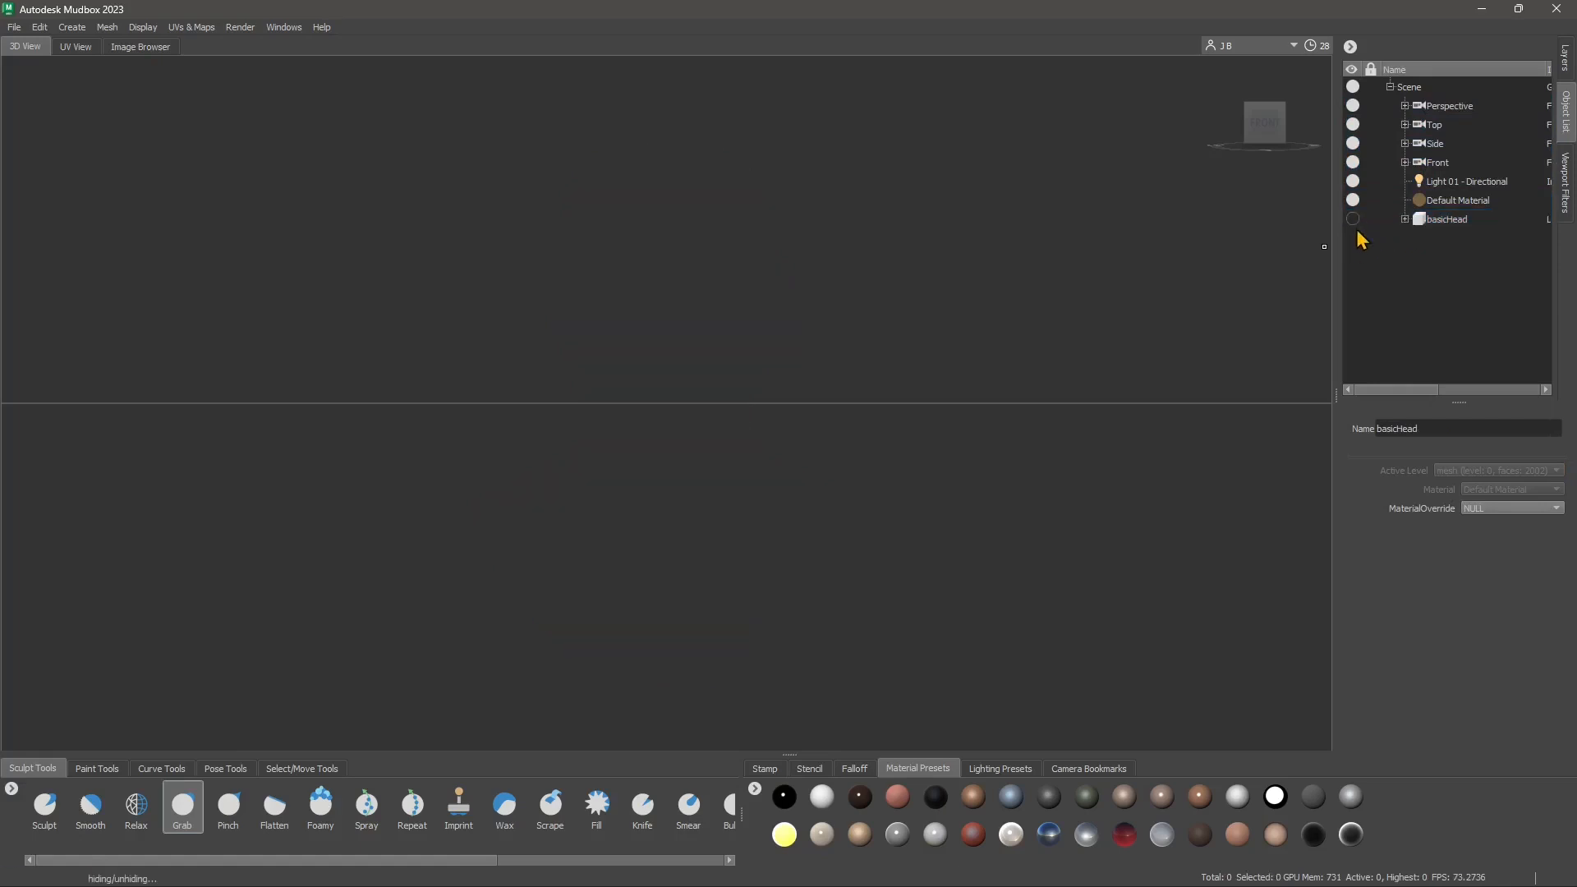
click(1353, 219)
click(1352, 218)
click(1353, 218)
click(1352, 218)
click(1352, 219)
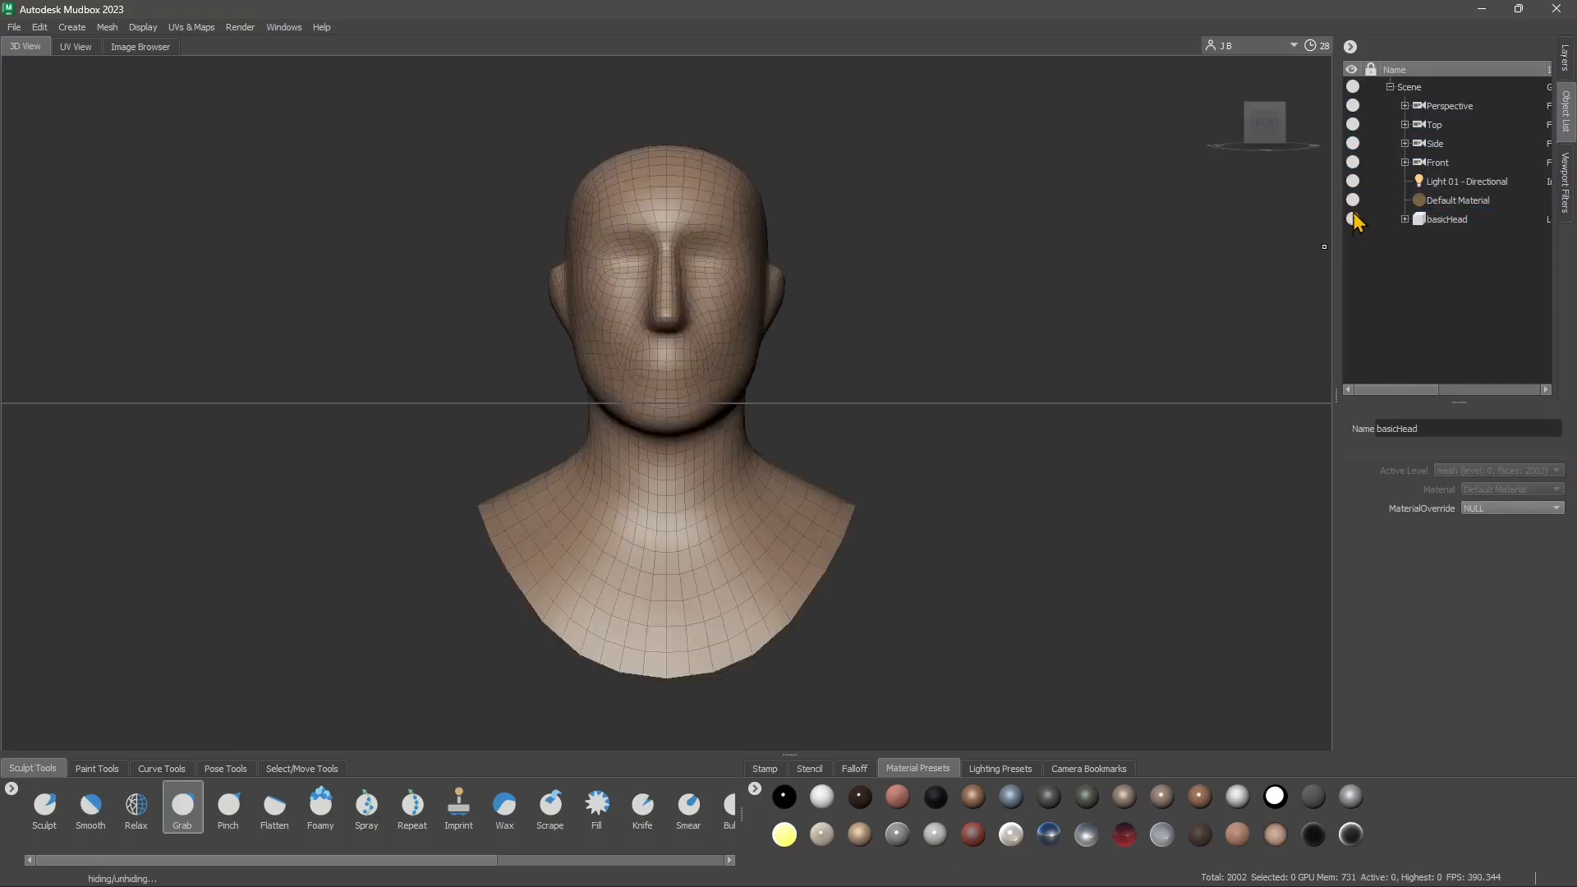
click(1354, 198)
click(1355, 228)
click(1355, 228)
Try out object locking on the scene entries, look at the Lock Selected command for basicHead, and leave everything unlocked
click(1372, 86)
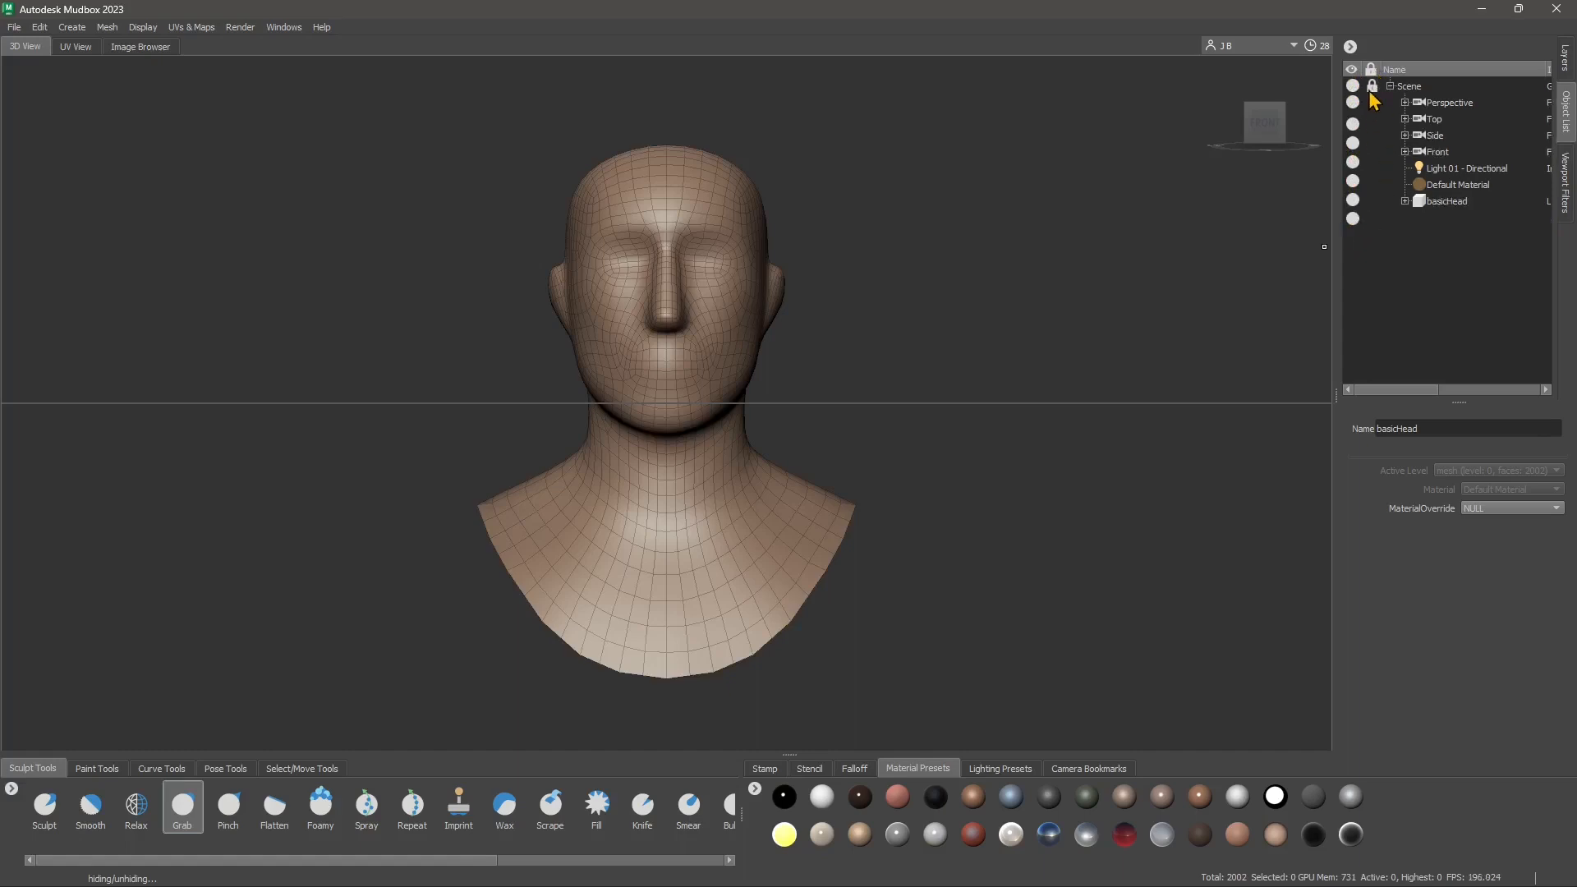
click(1373, 200)
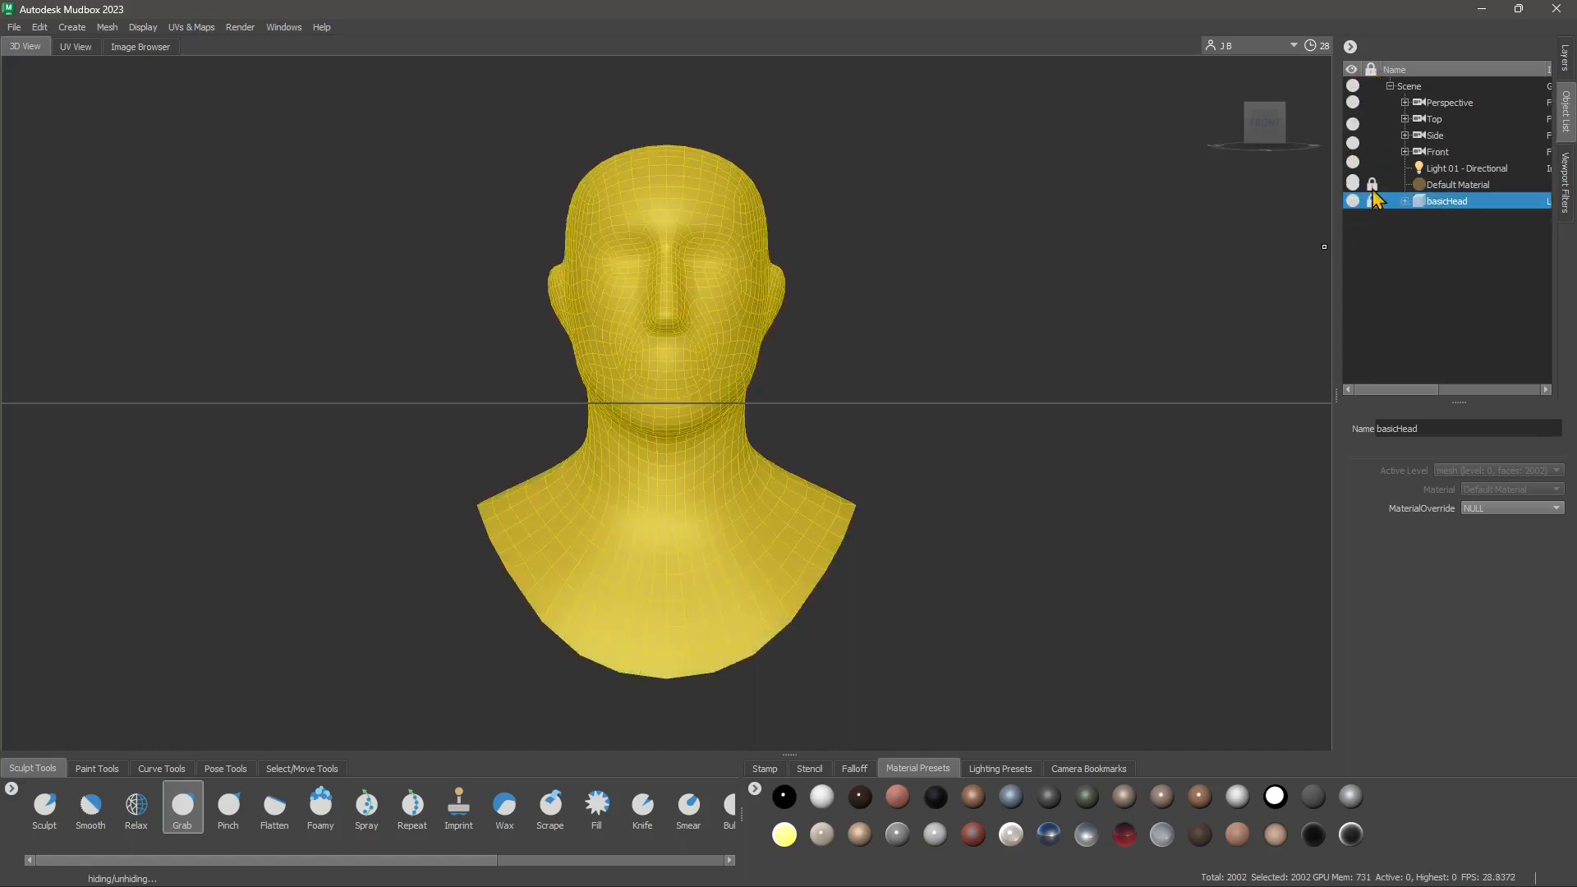
click(1376, 184)
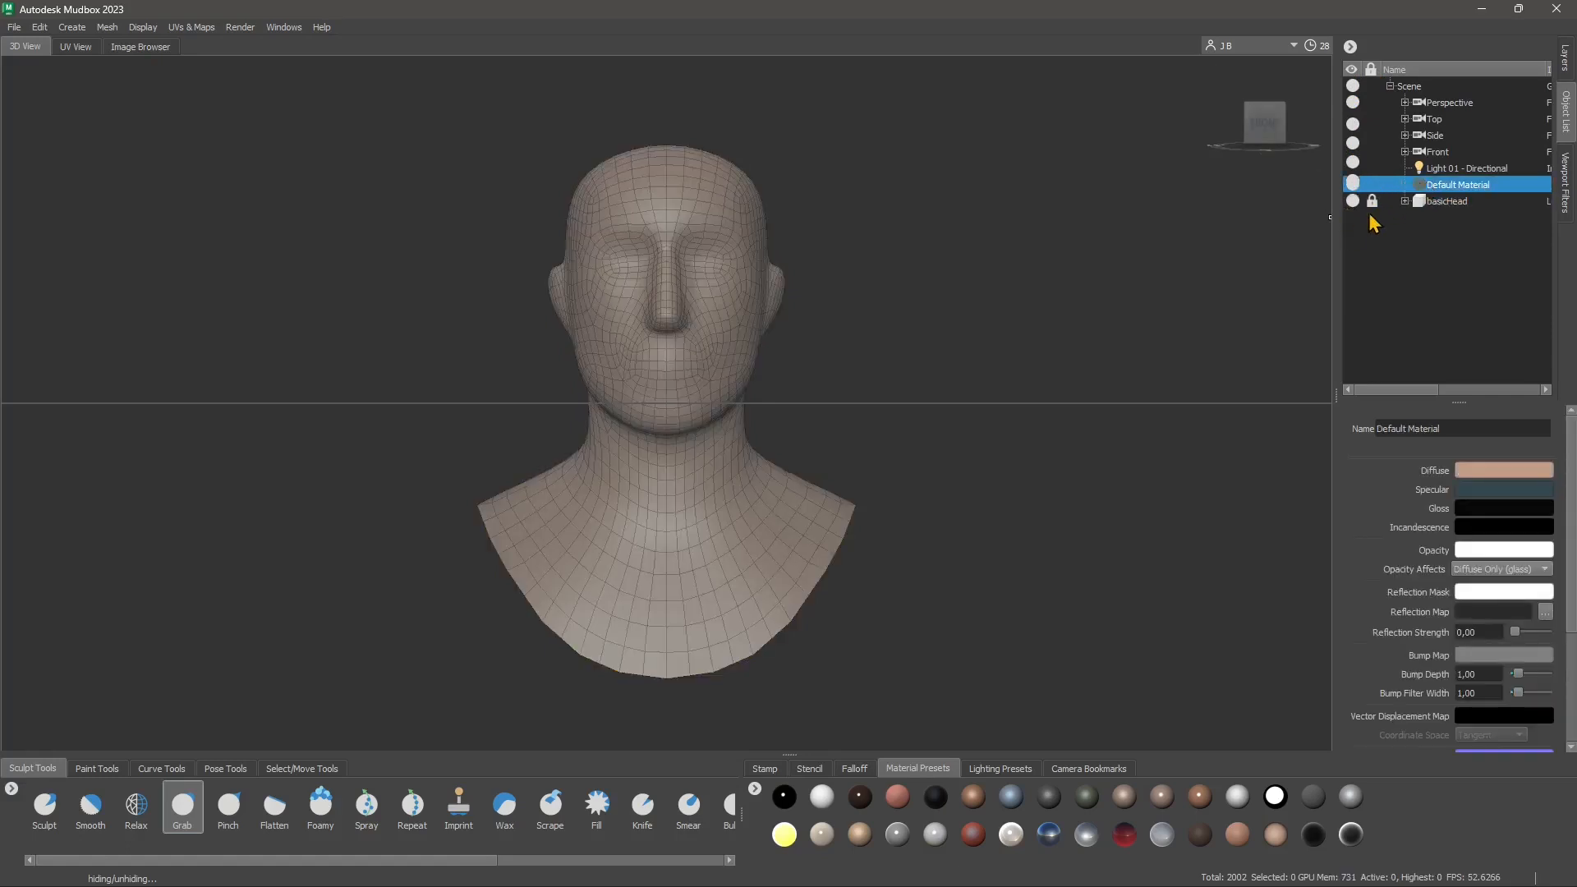
click(1460, 203)
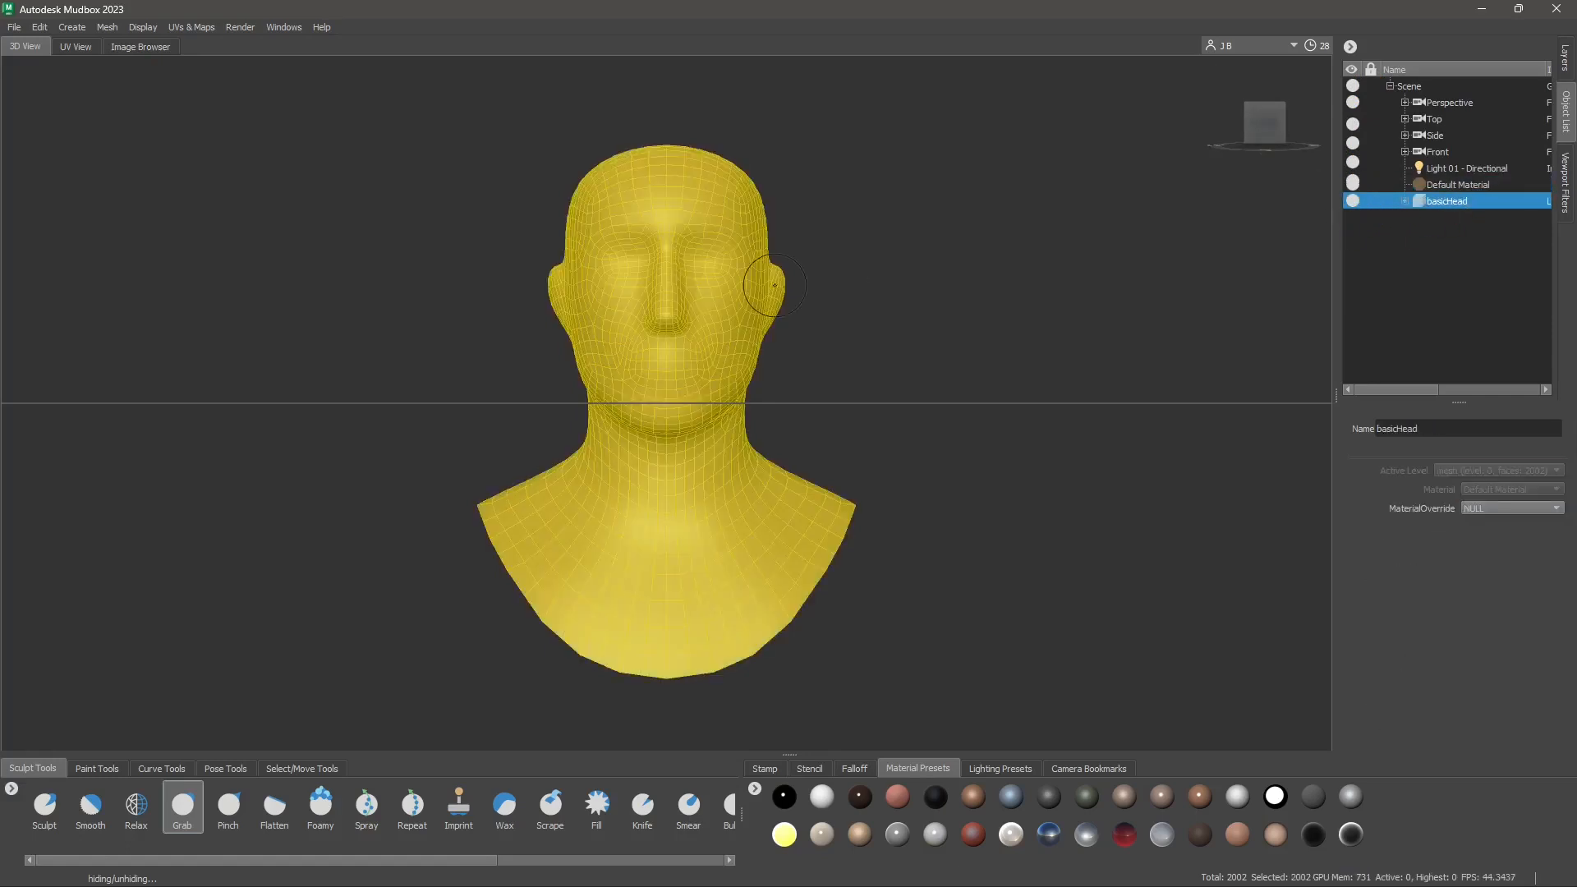
click(41, 27)
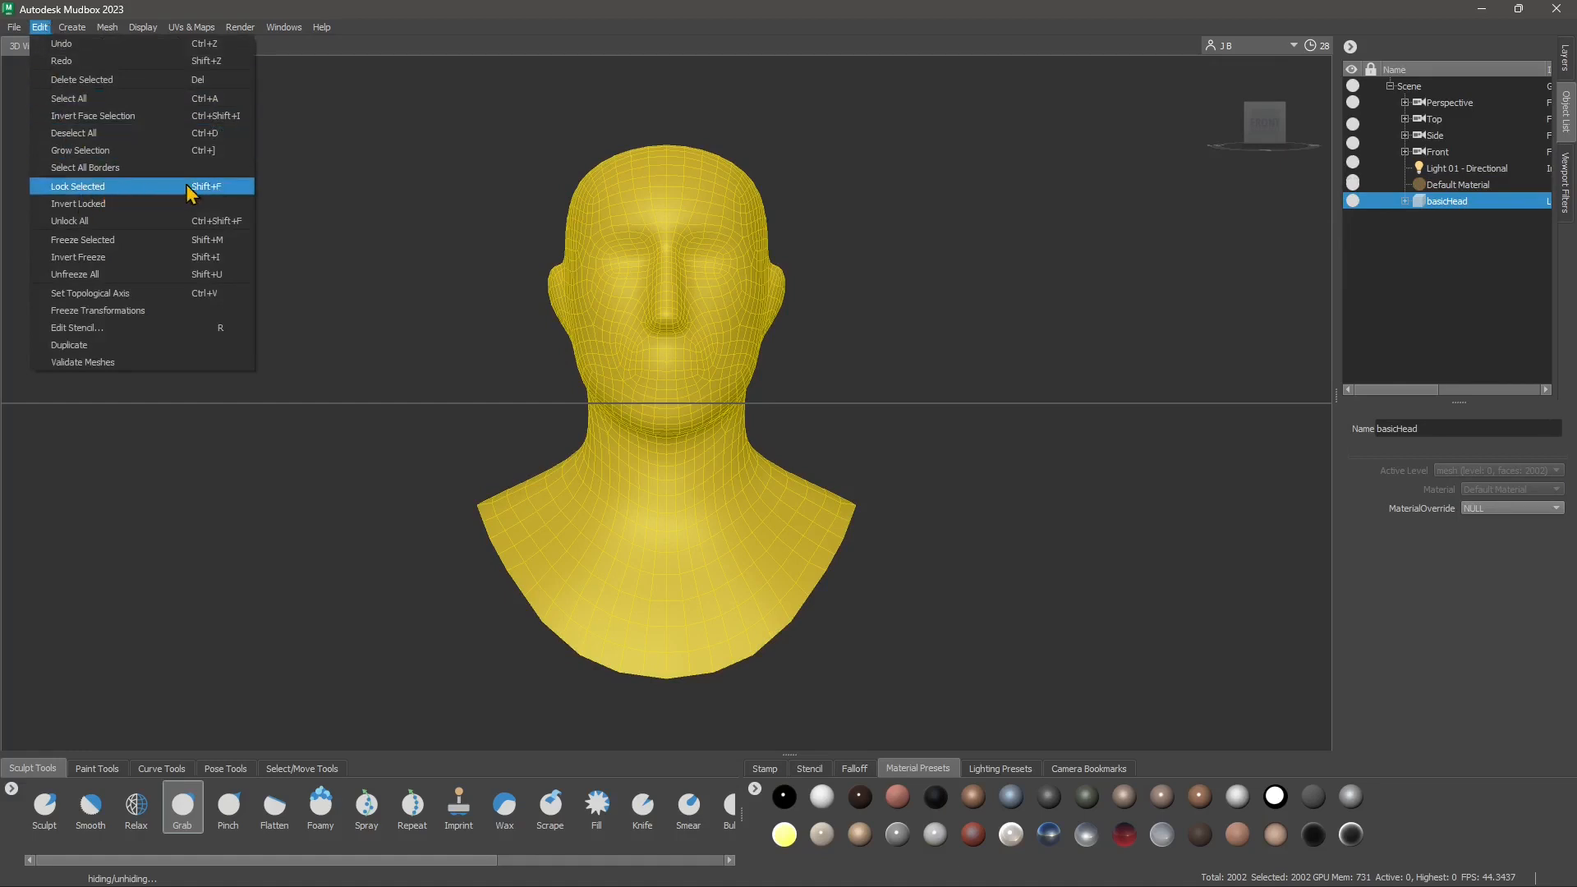
click(1355, 197)
click(1369, 252)
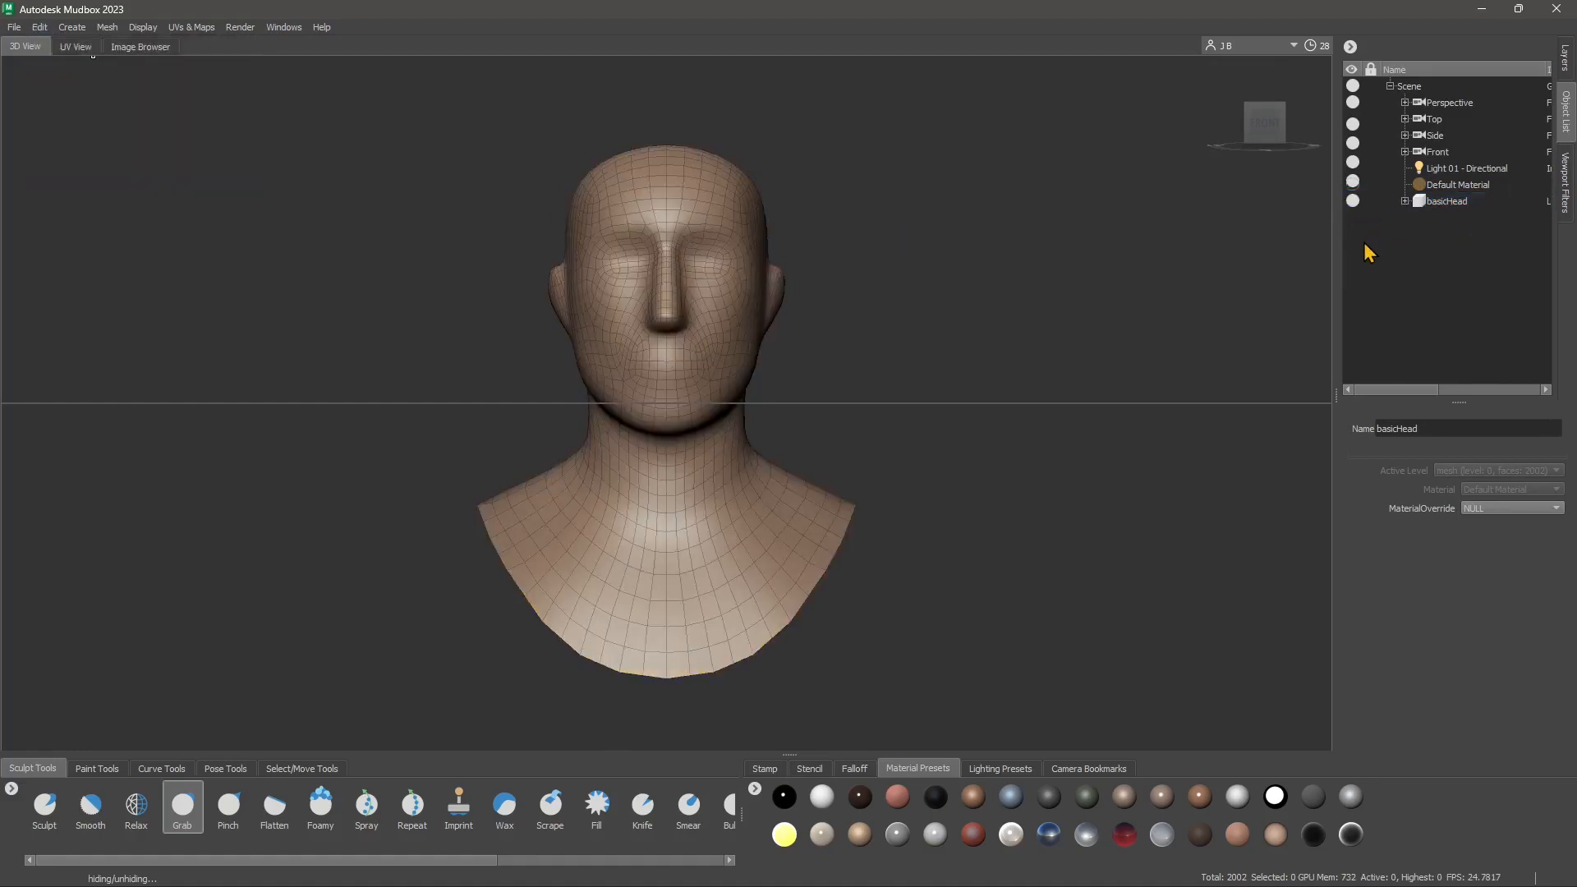
Review the basicHead and Default Material entries and the Perspective, Top, Side and Front cameras' properties
click(1441, 202)
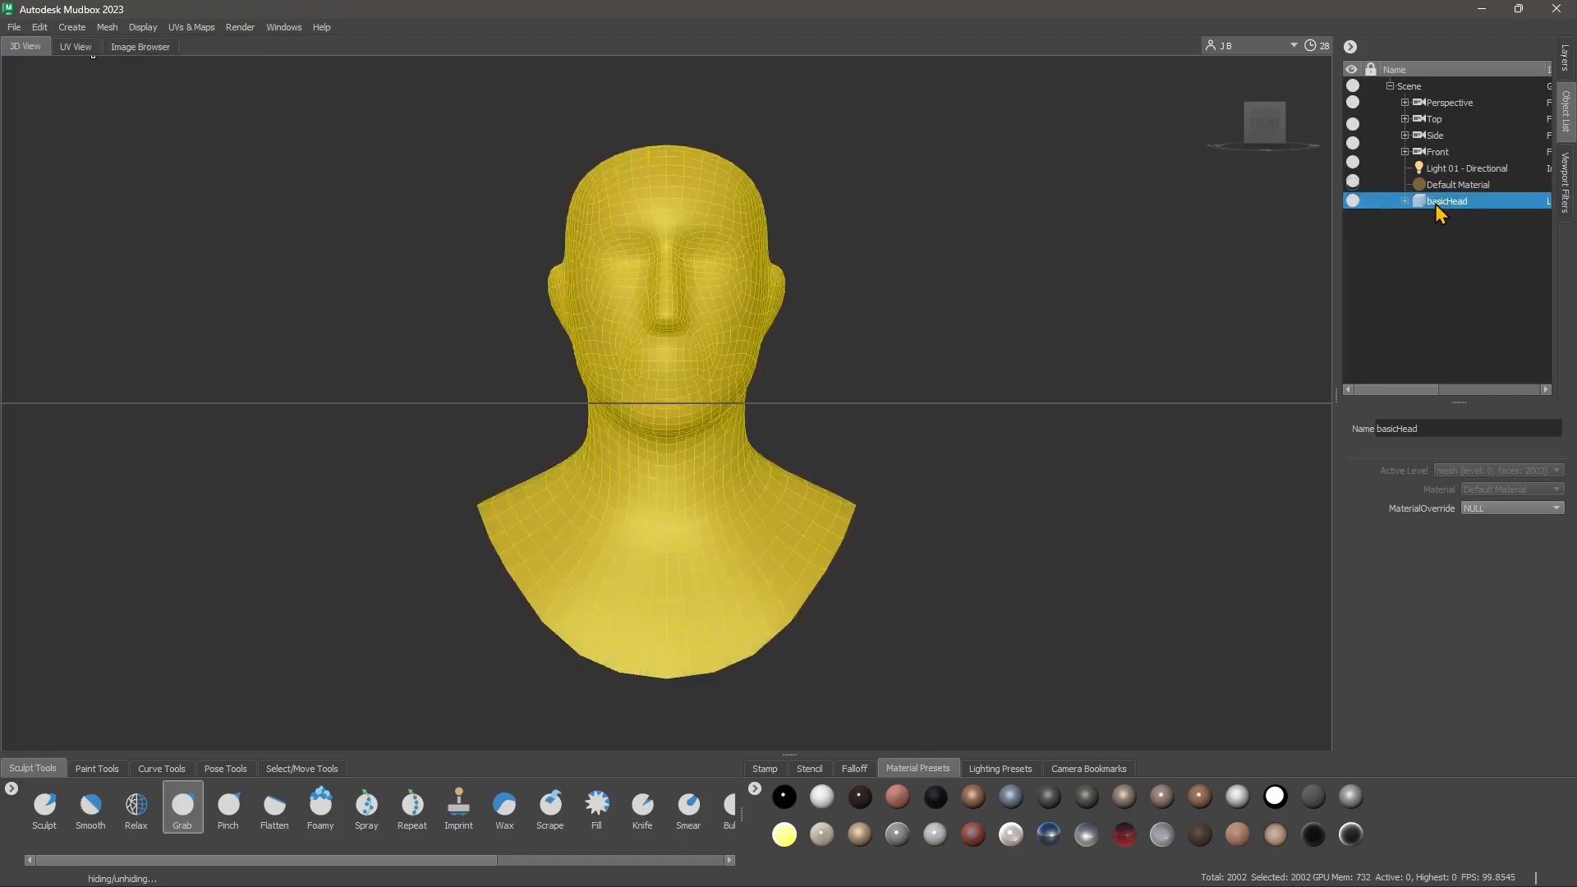
click(1455, 187)
click(1439, 135)
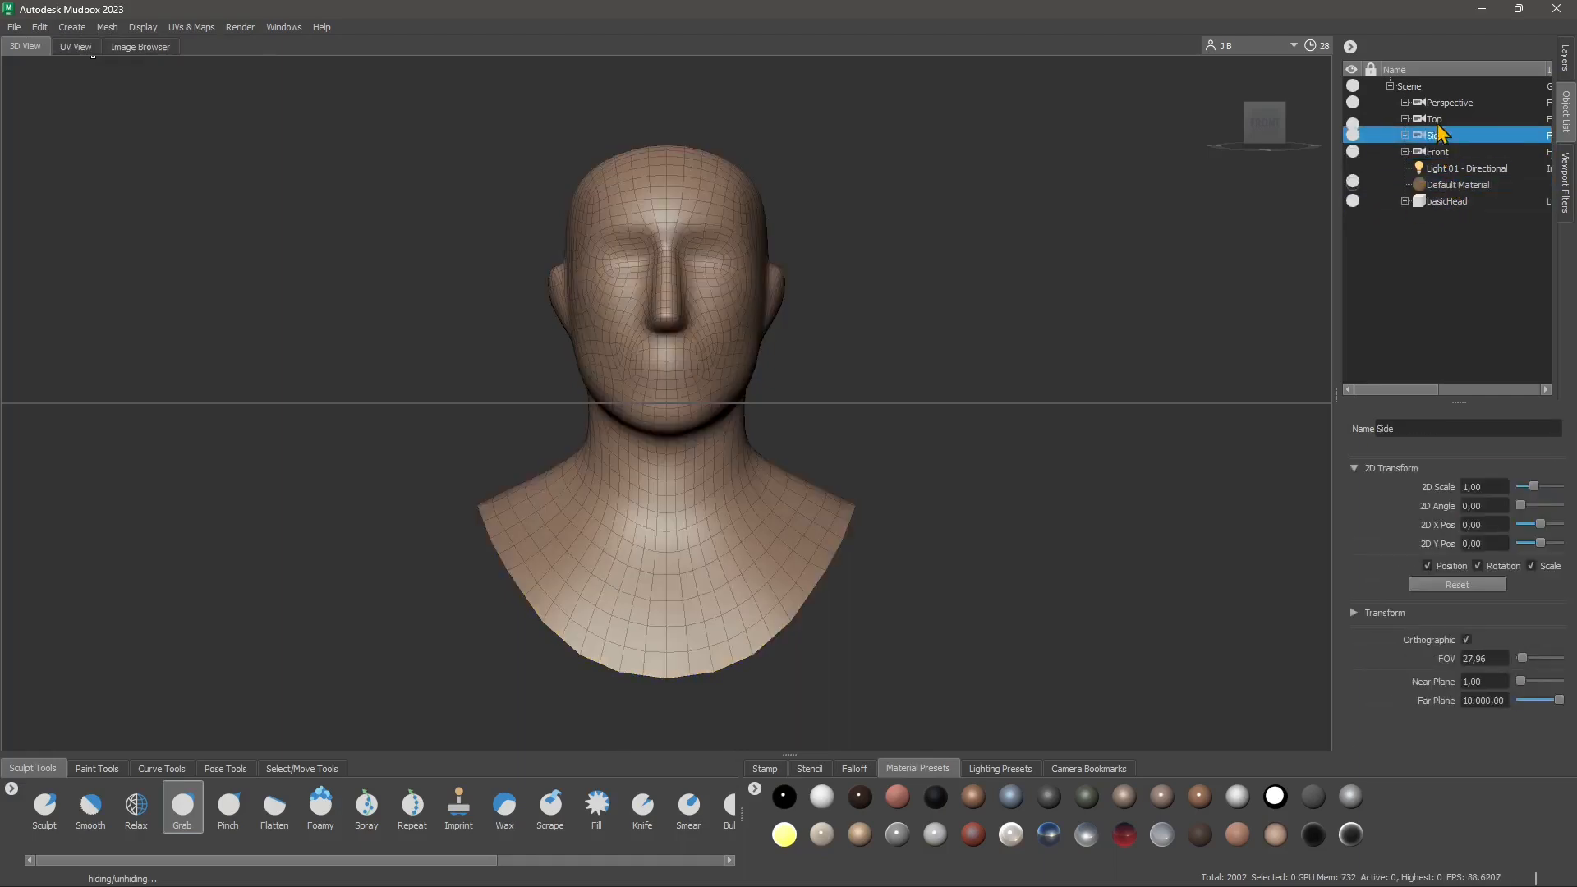
click(1438, 105)
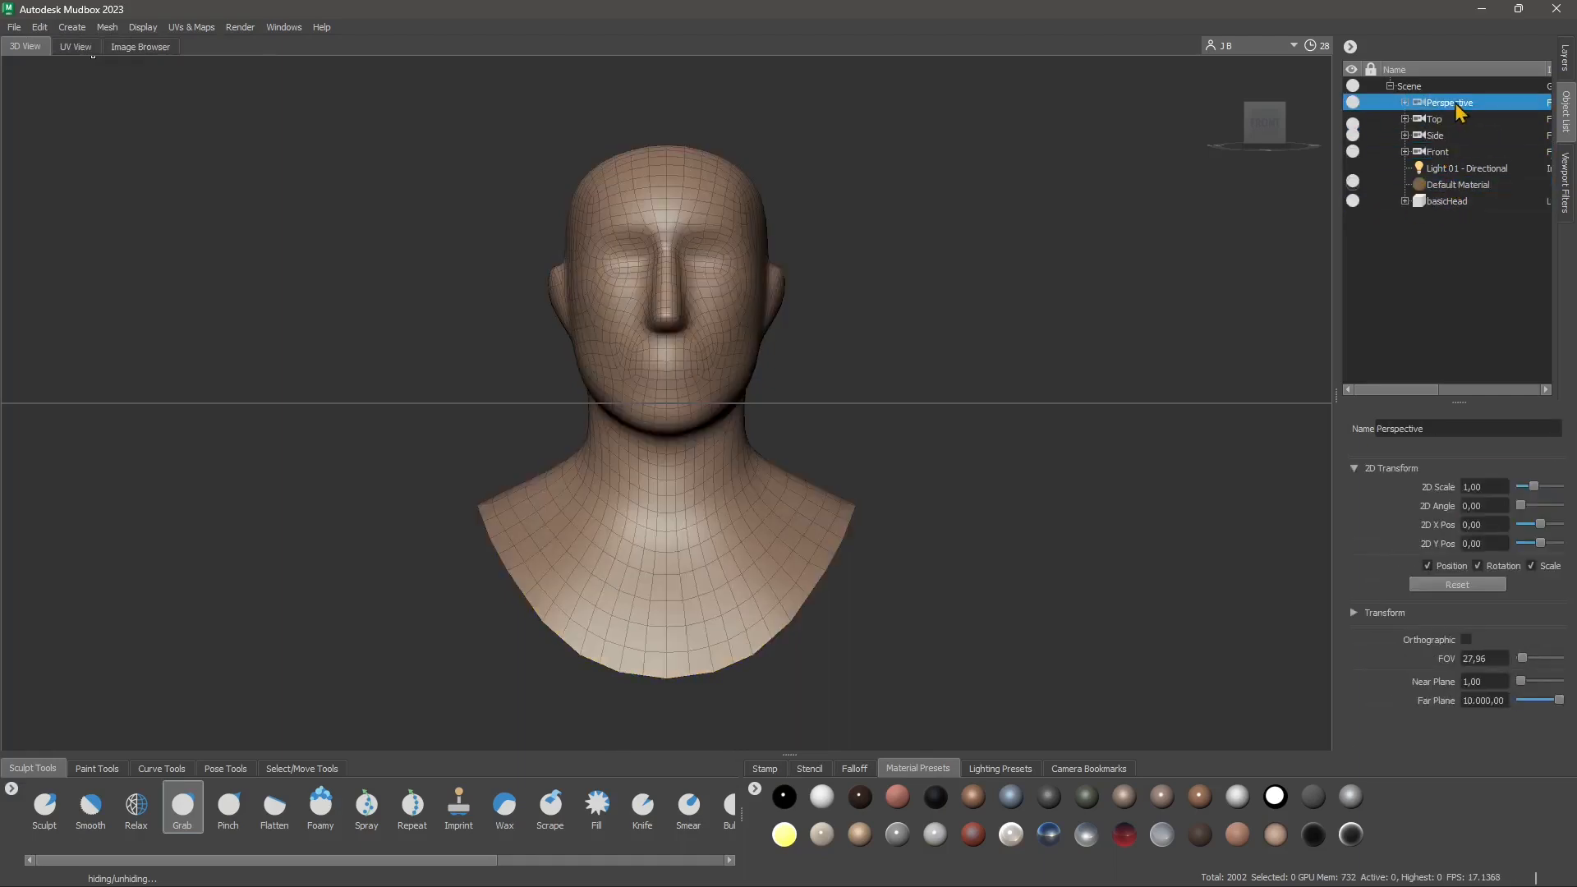
click(1416, 120)
click(1431, 137)
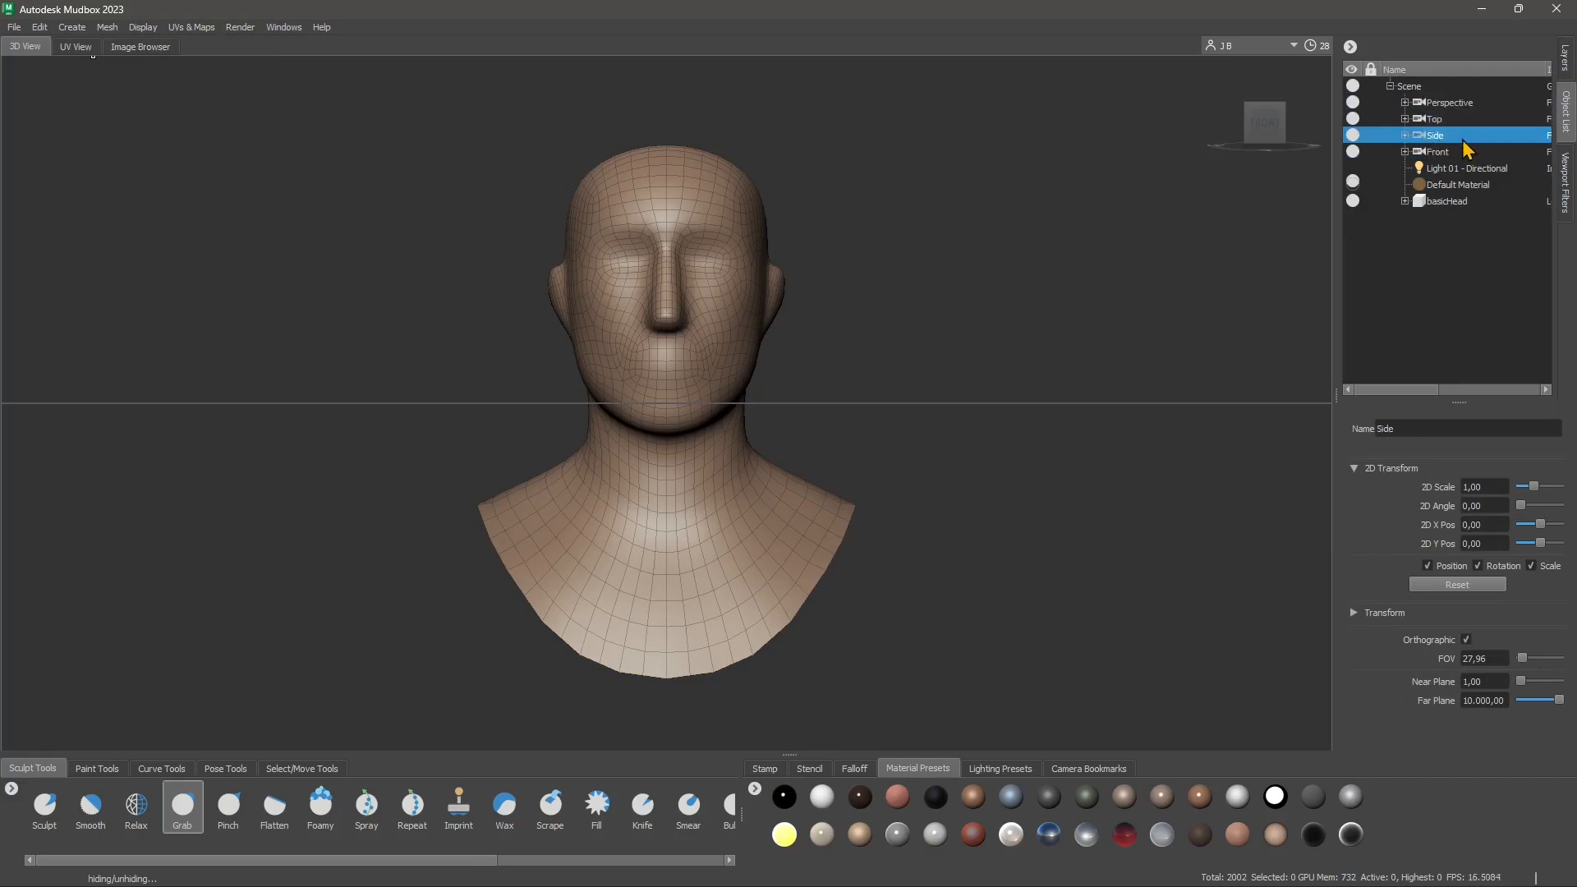
click(1443, 156)
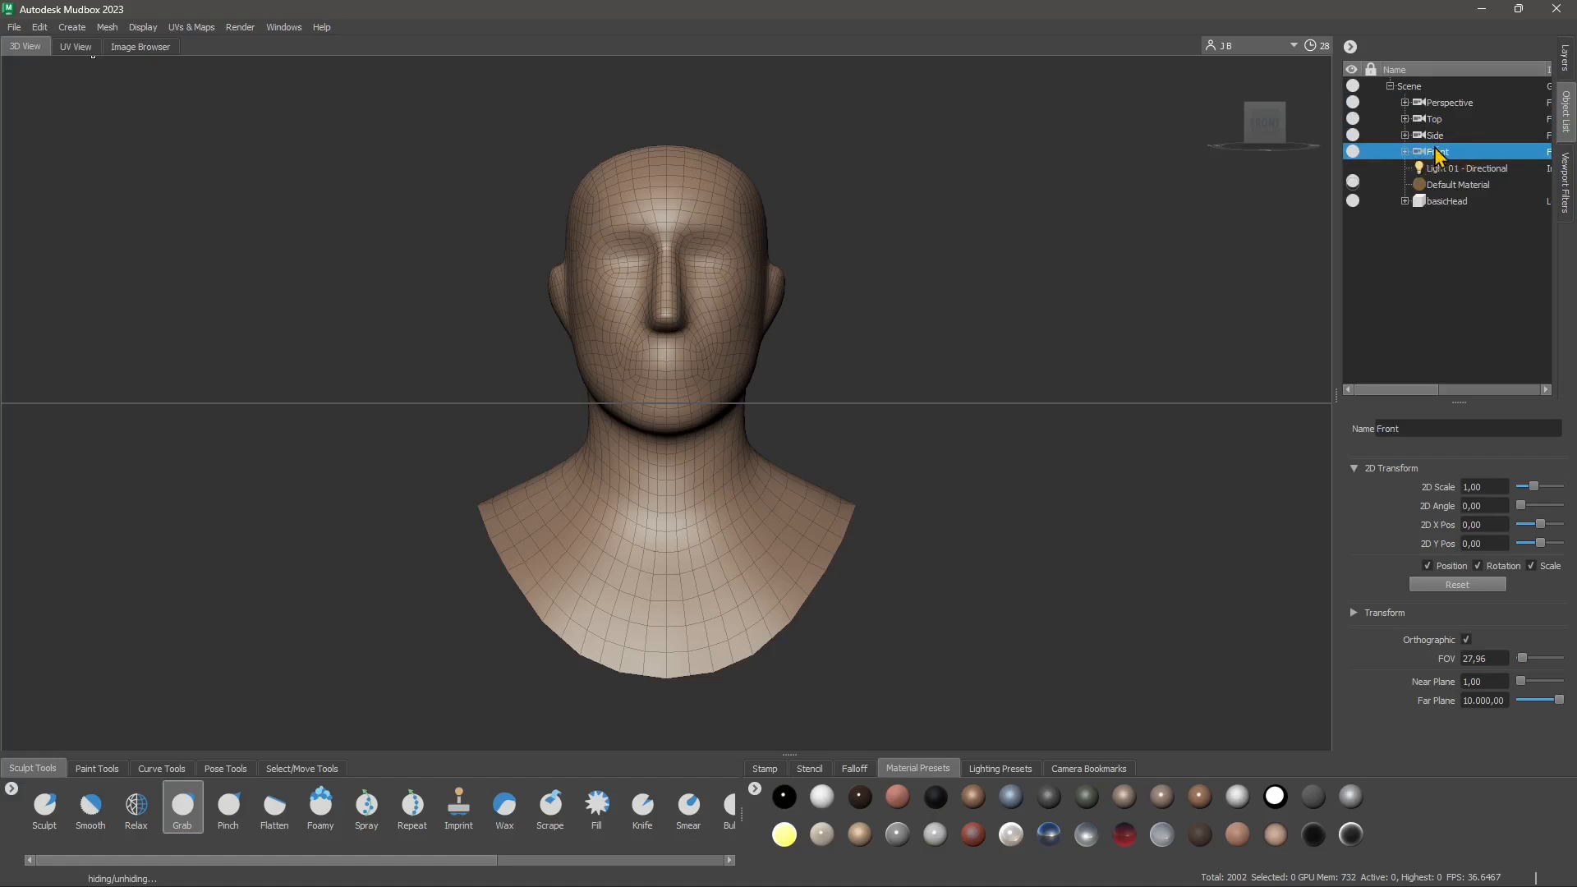
Expand the Front camera and compare the properties of its ImagePlane and Stencil
click(1405, 152)
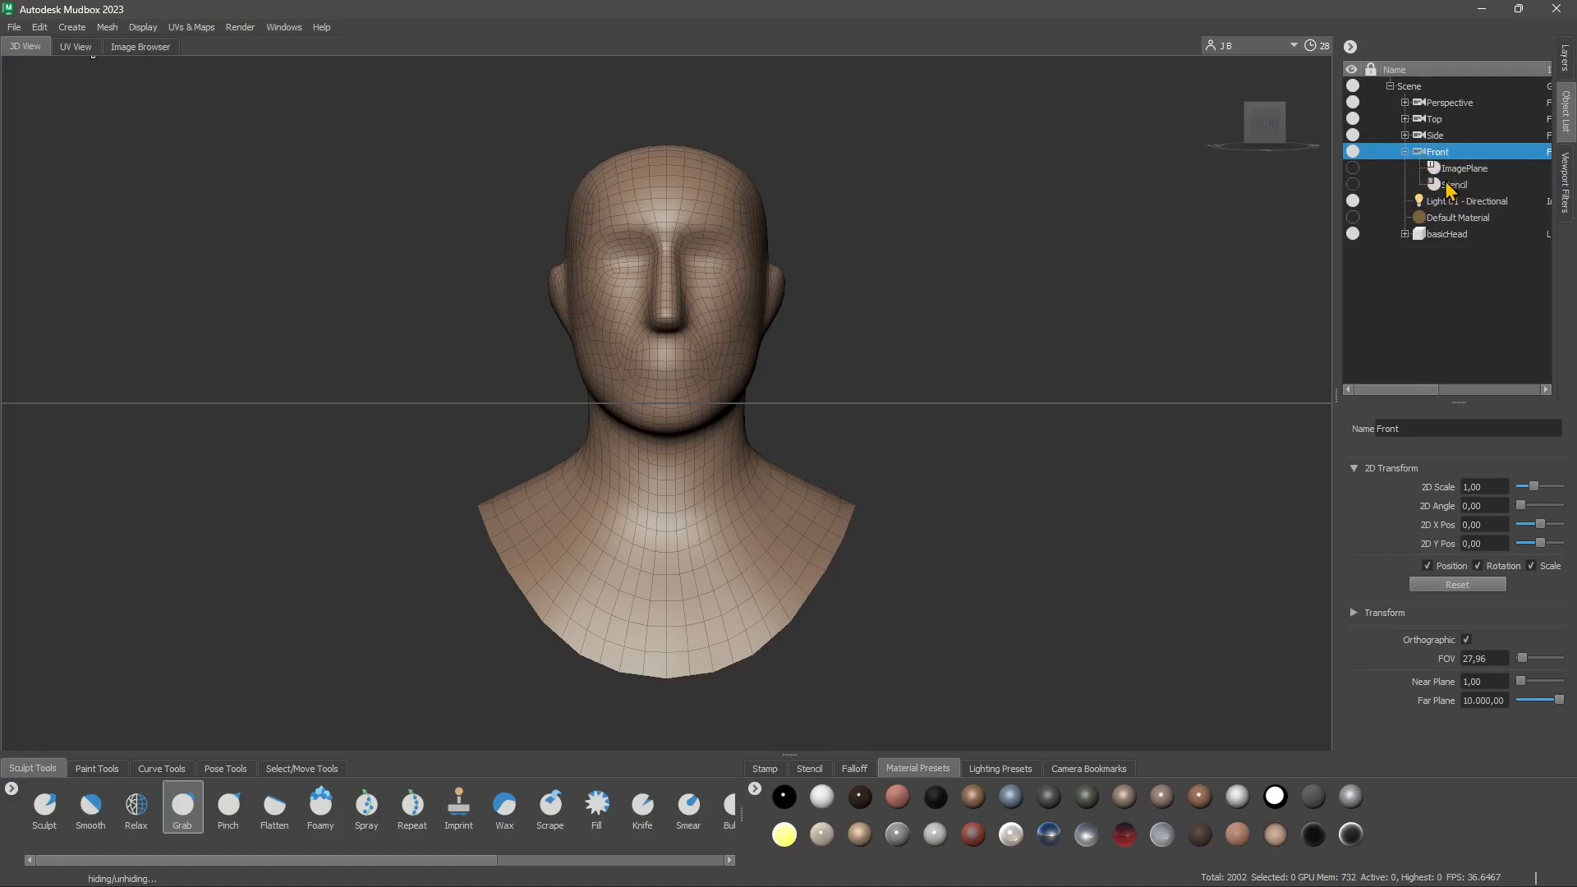
click(1461, 168)
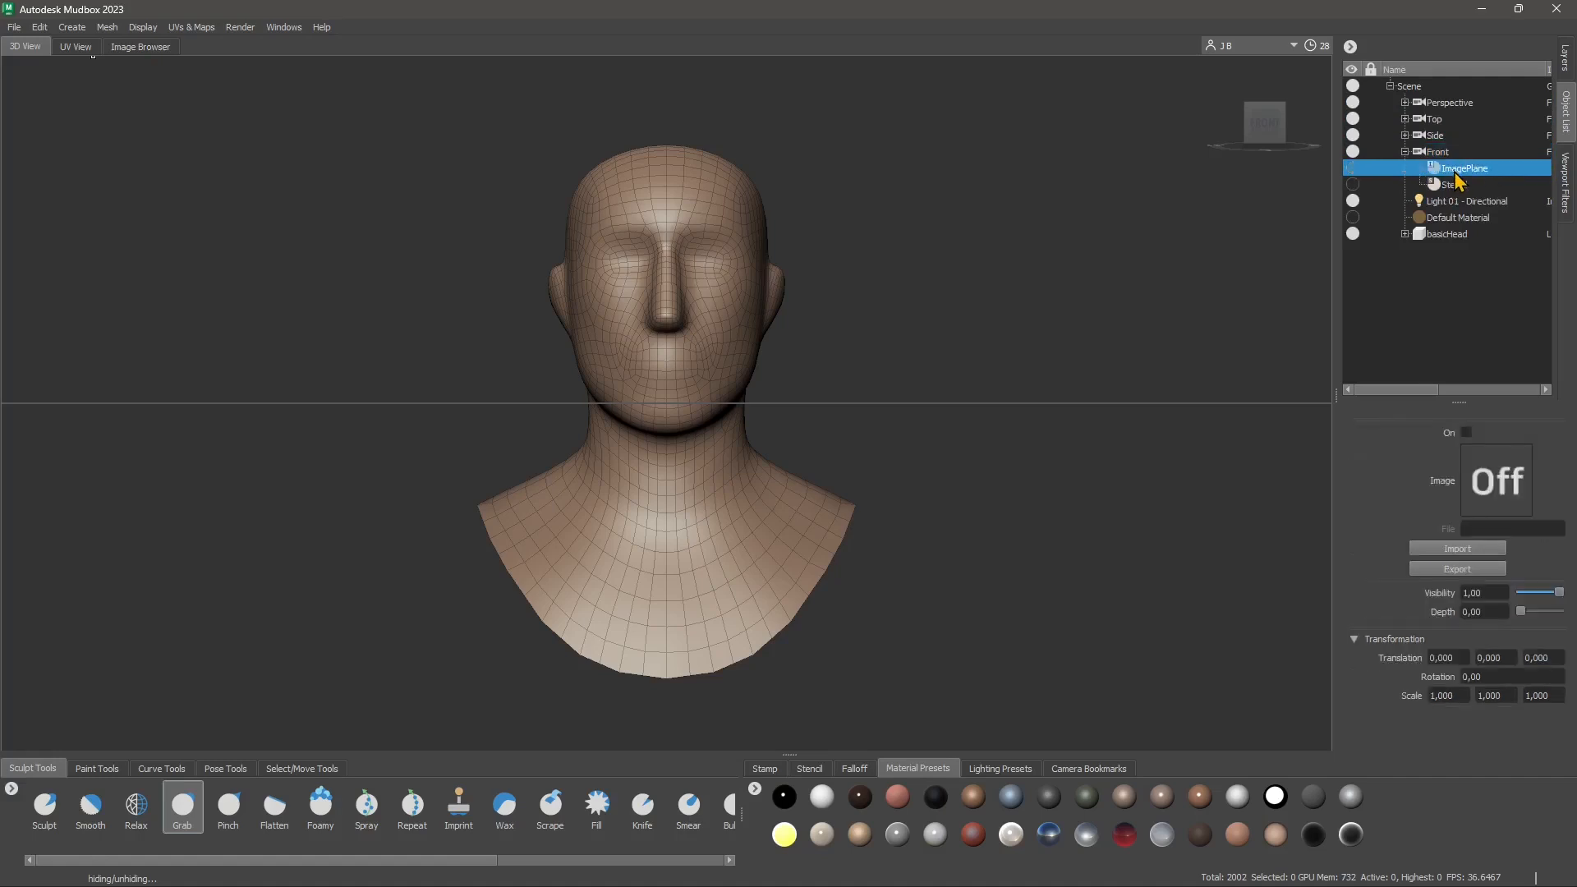
click(1455, 187)
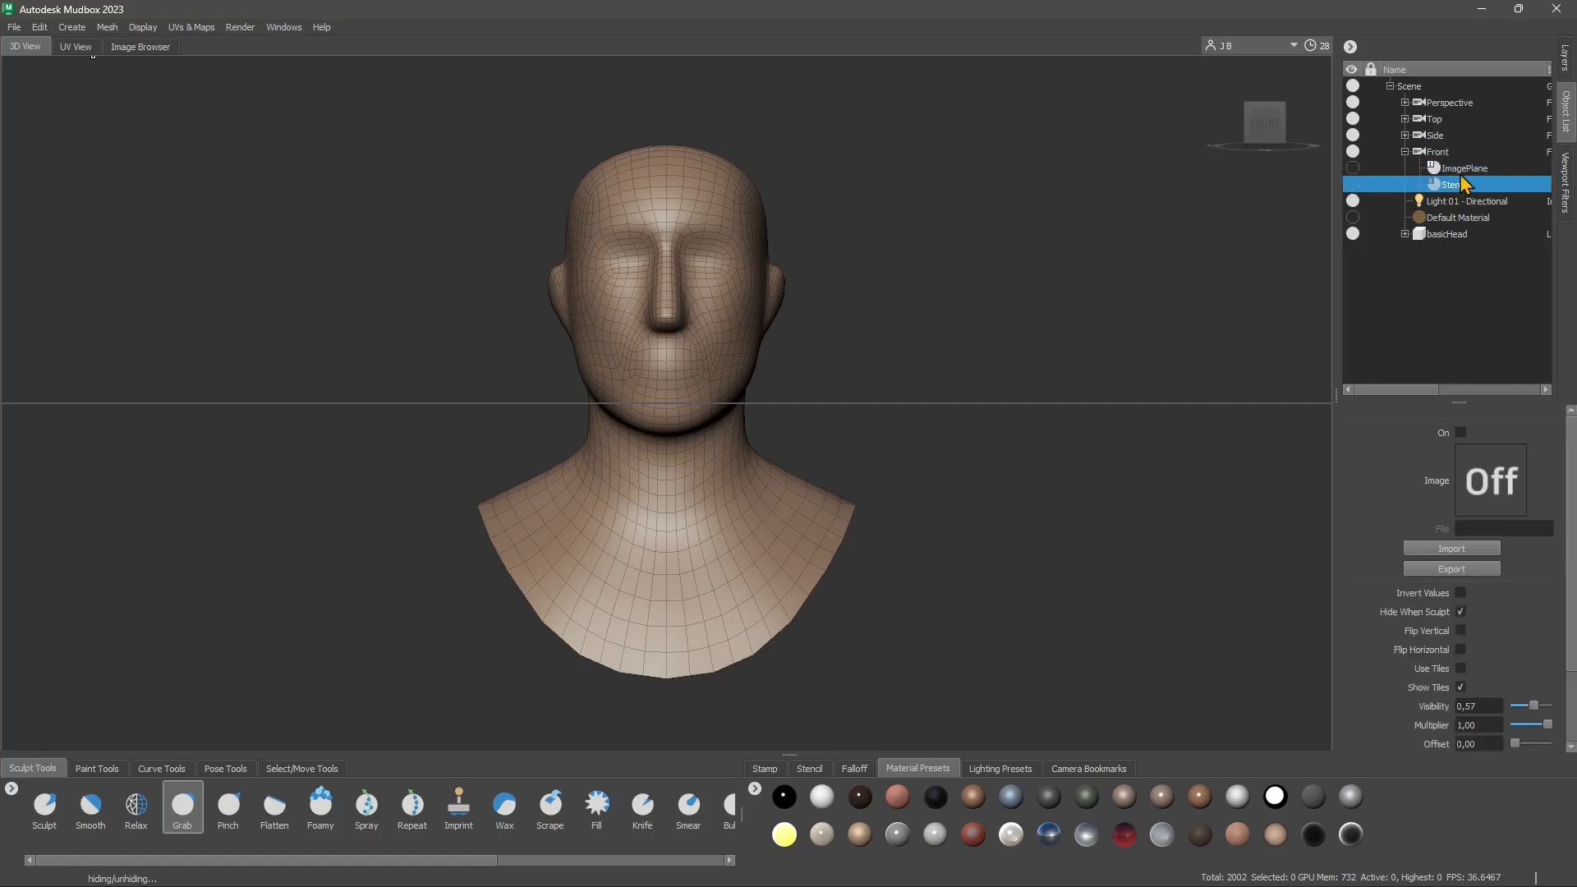
click(1462, 167)
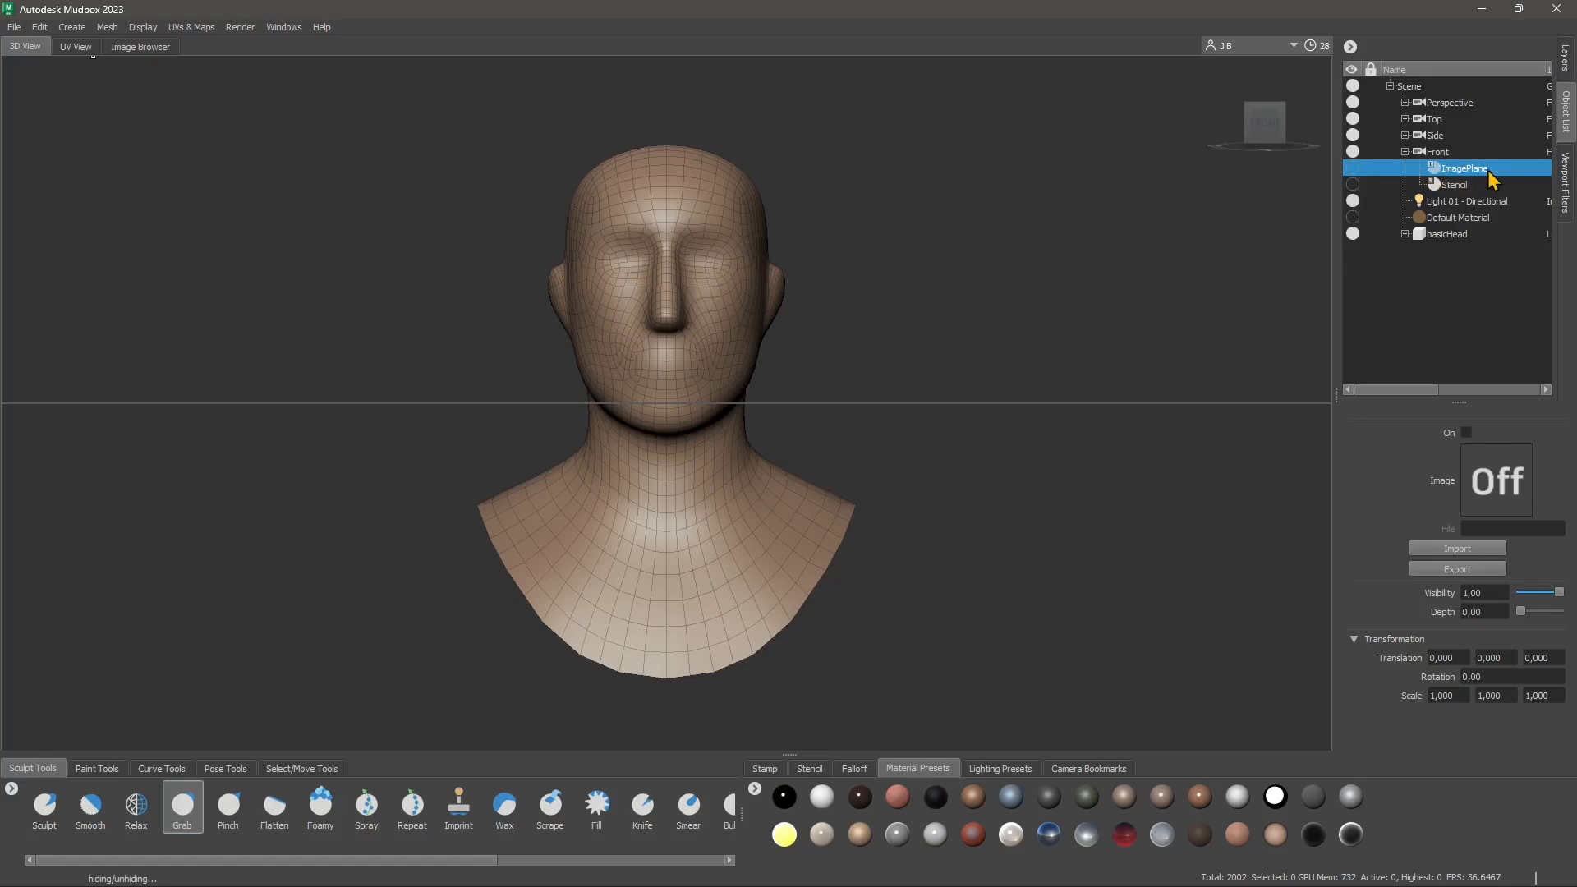
Turn on the Front camera's ImagePlane and keep it selected after checking the Stencil entry
click(1466, 433)
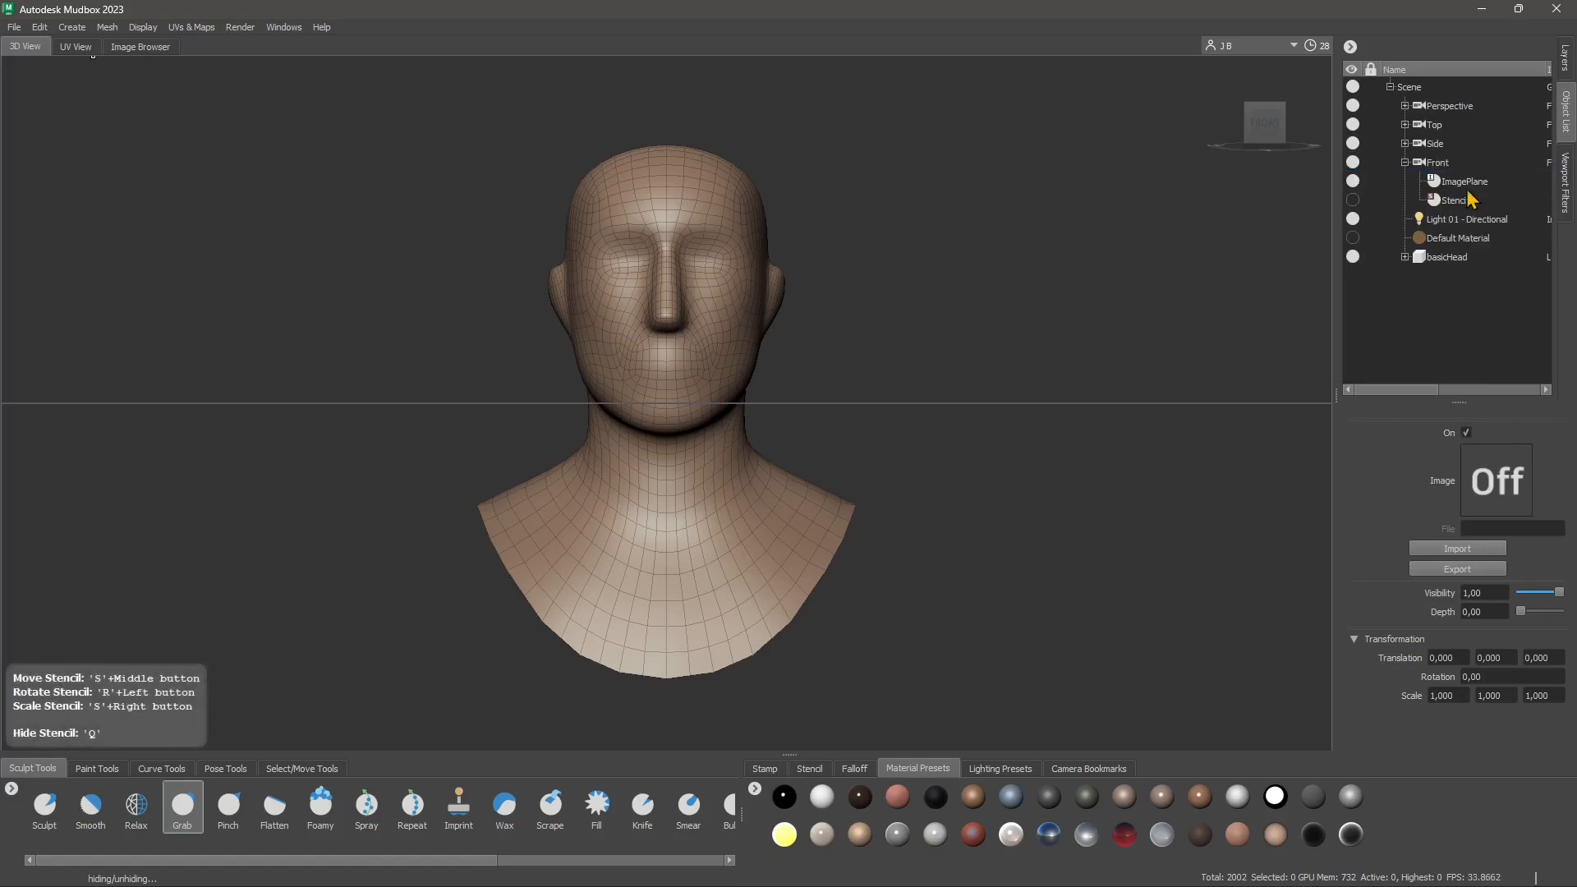
click(1459, 187)
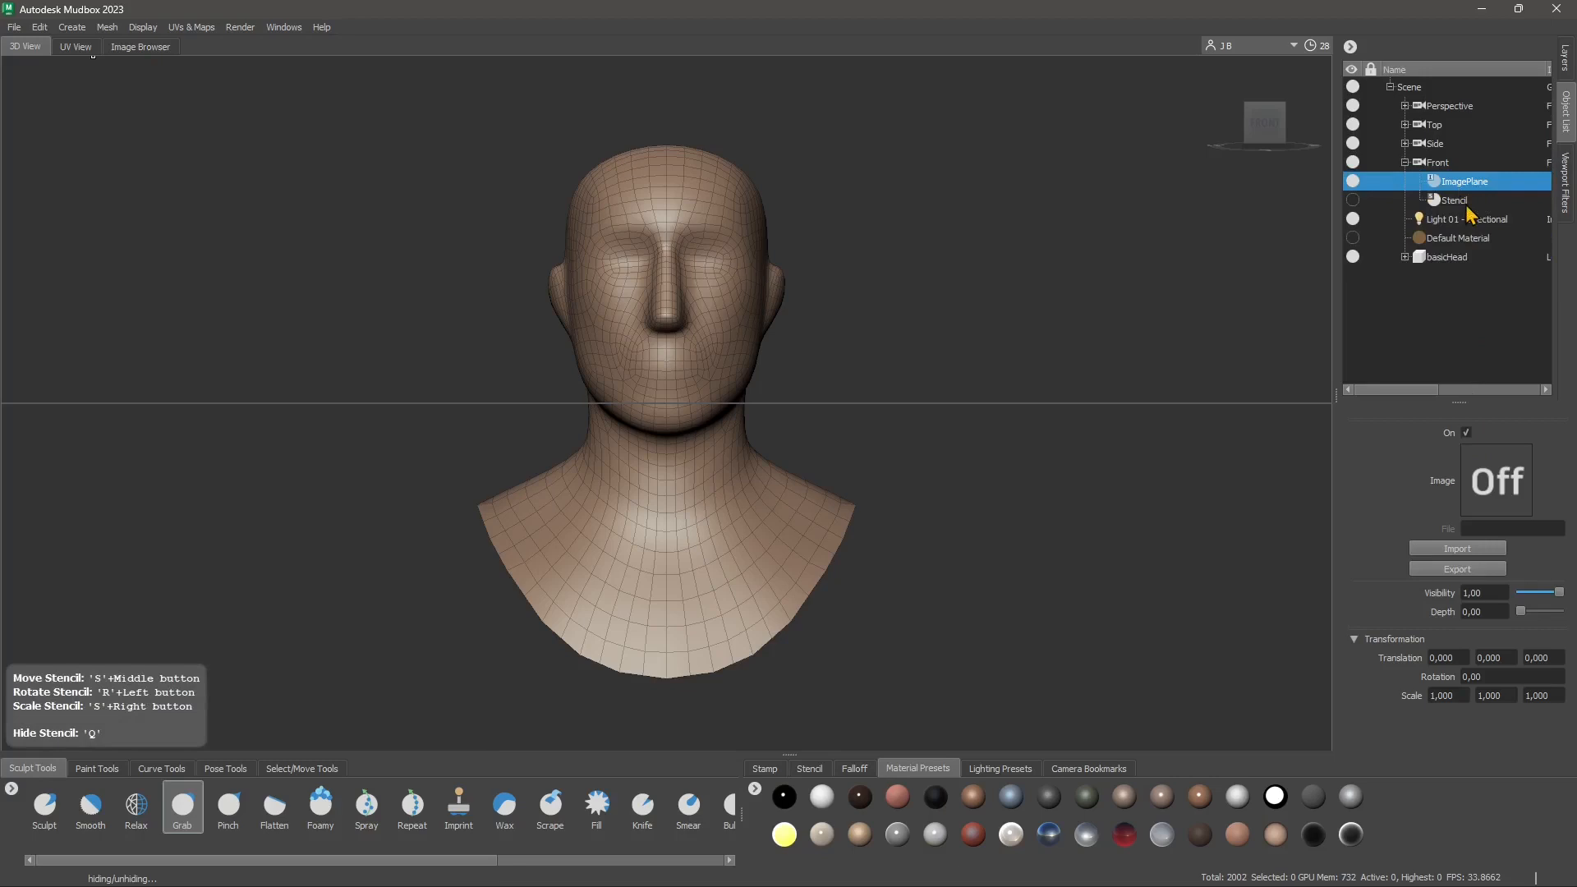
click(1458, 201)
click(1463, 184)
Import the Alien Head 1 picture from the Reference Images folder into the Front camera's ImagePlane
click(1452, 549)
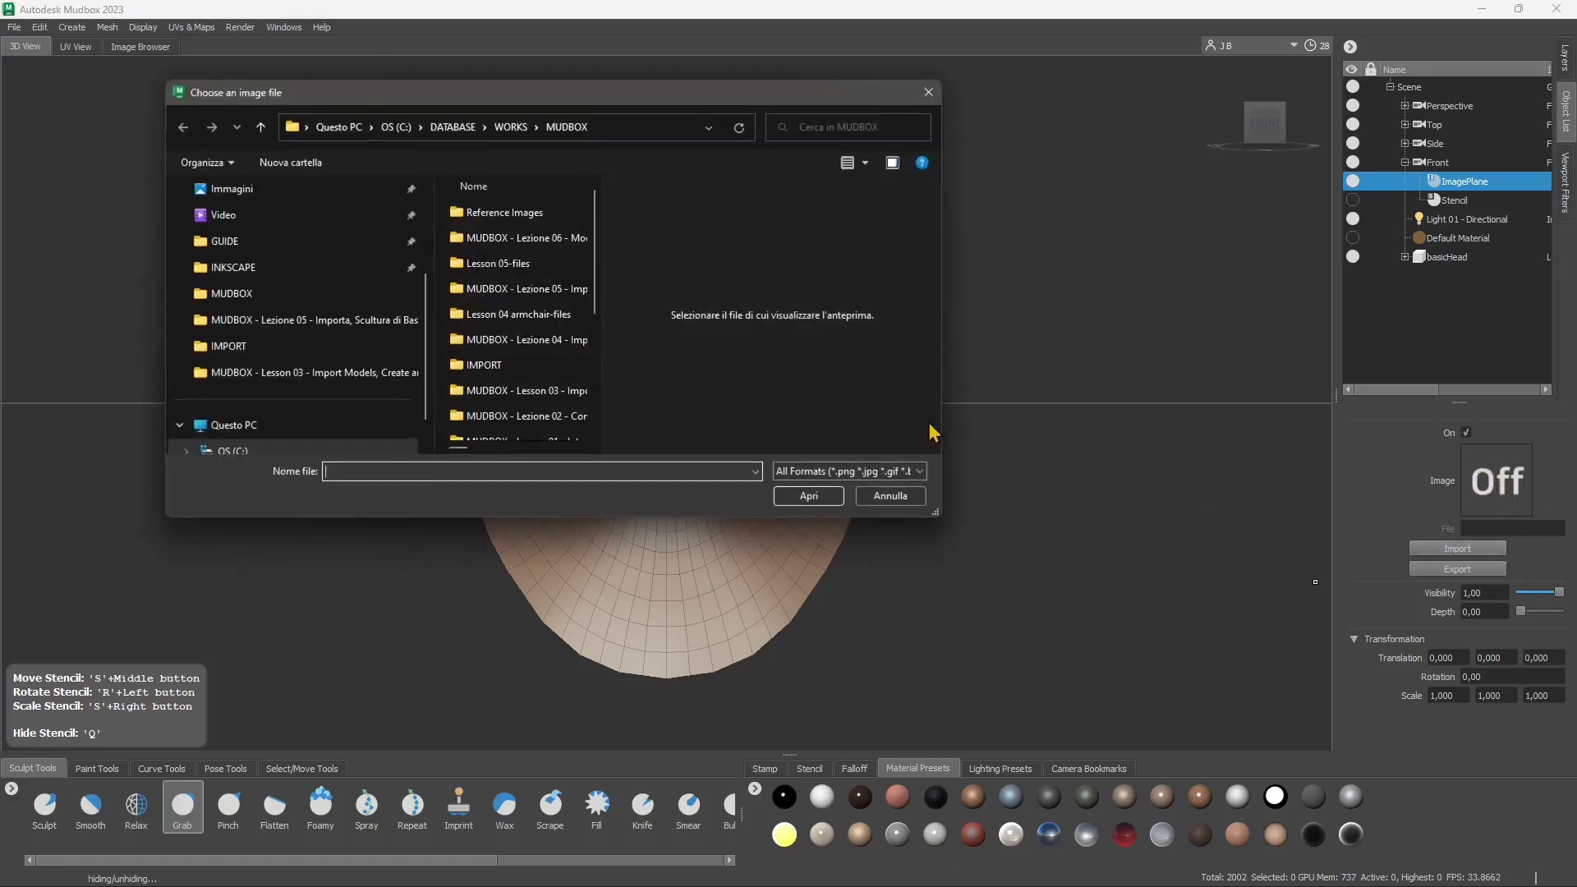
click(523, 218)
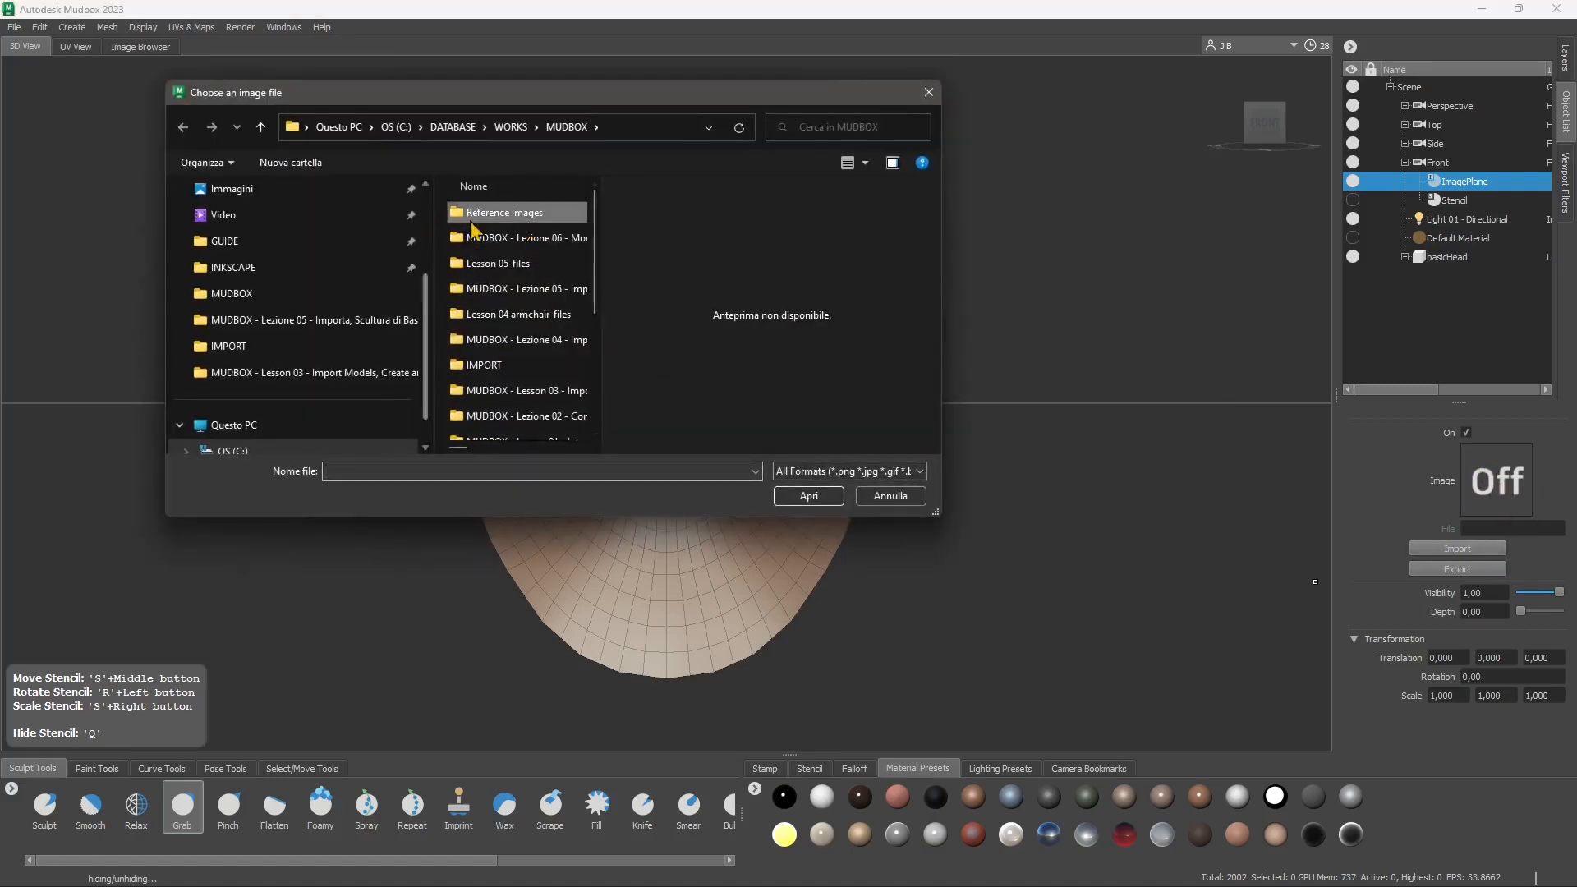
double_click(522, 218)
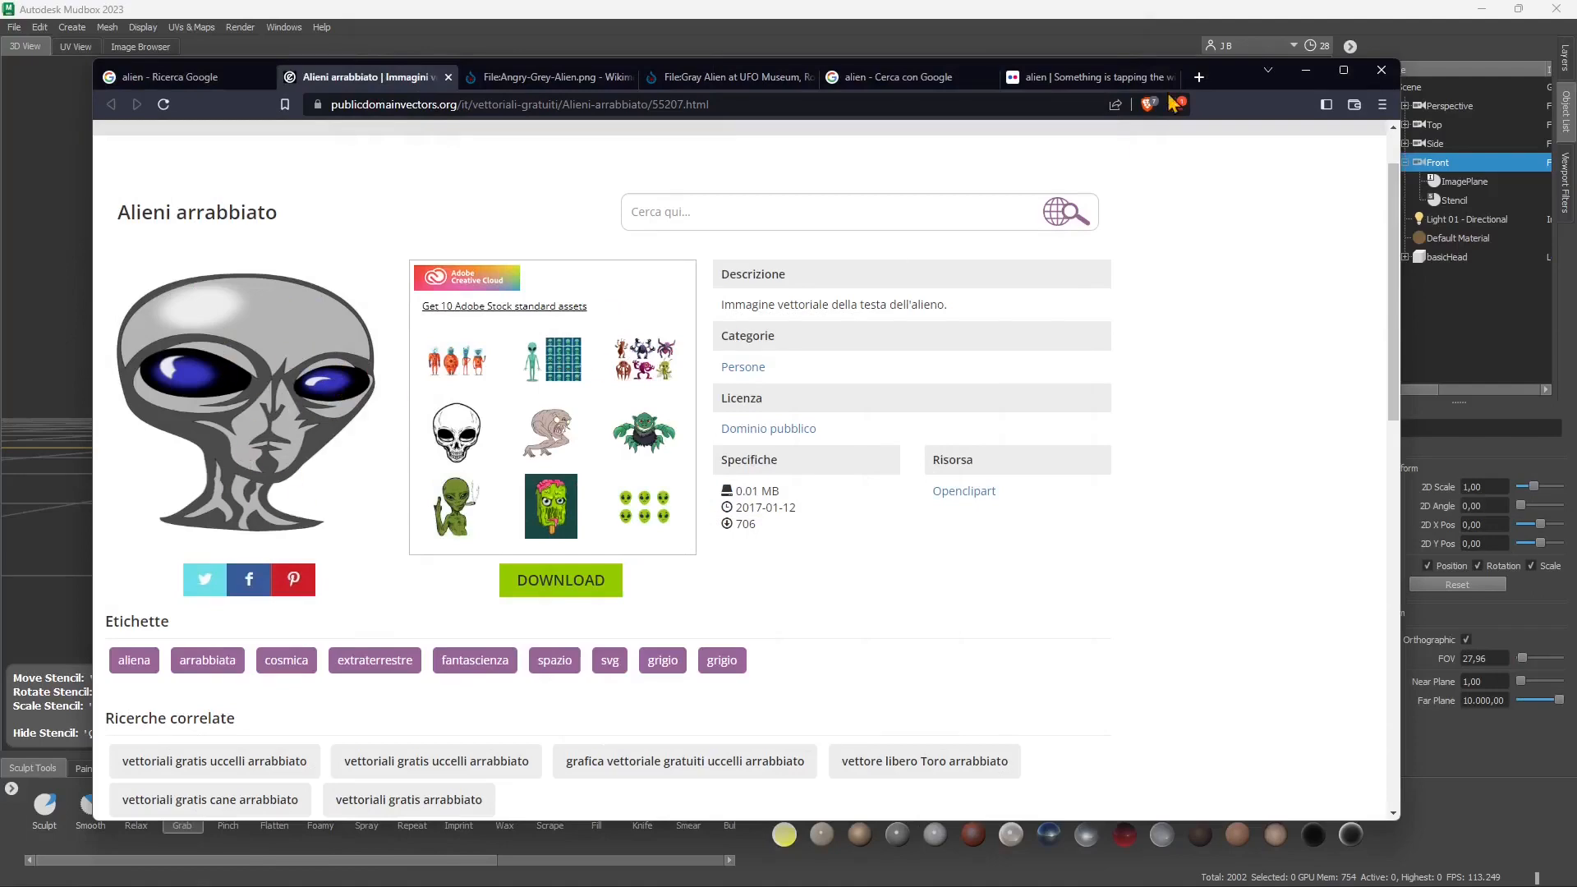
Switch back to Mudbox and import the grey, blue-eyed alien head from Reference Images into the Front camera's ImagePlane
click(1306, 70)
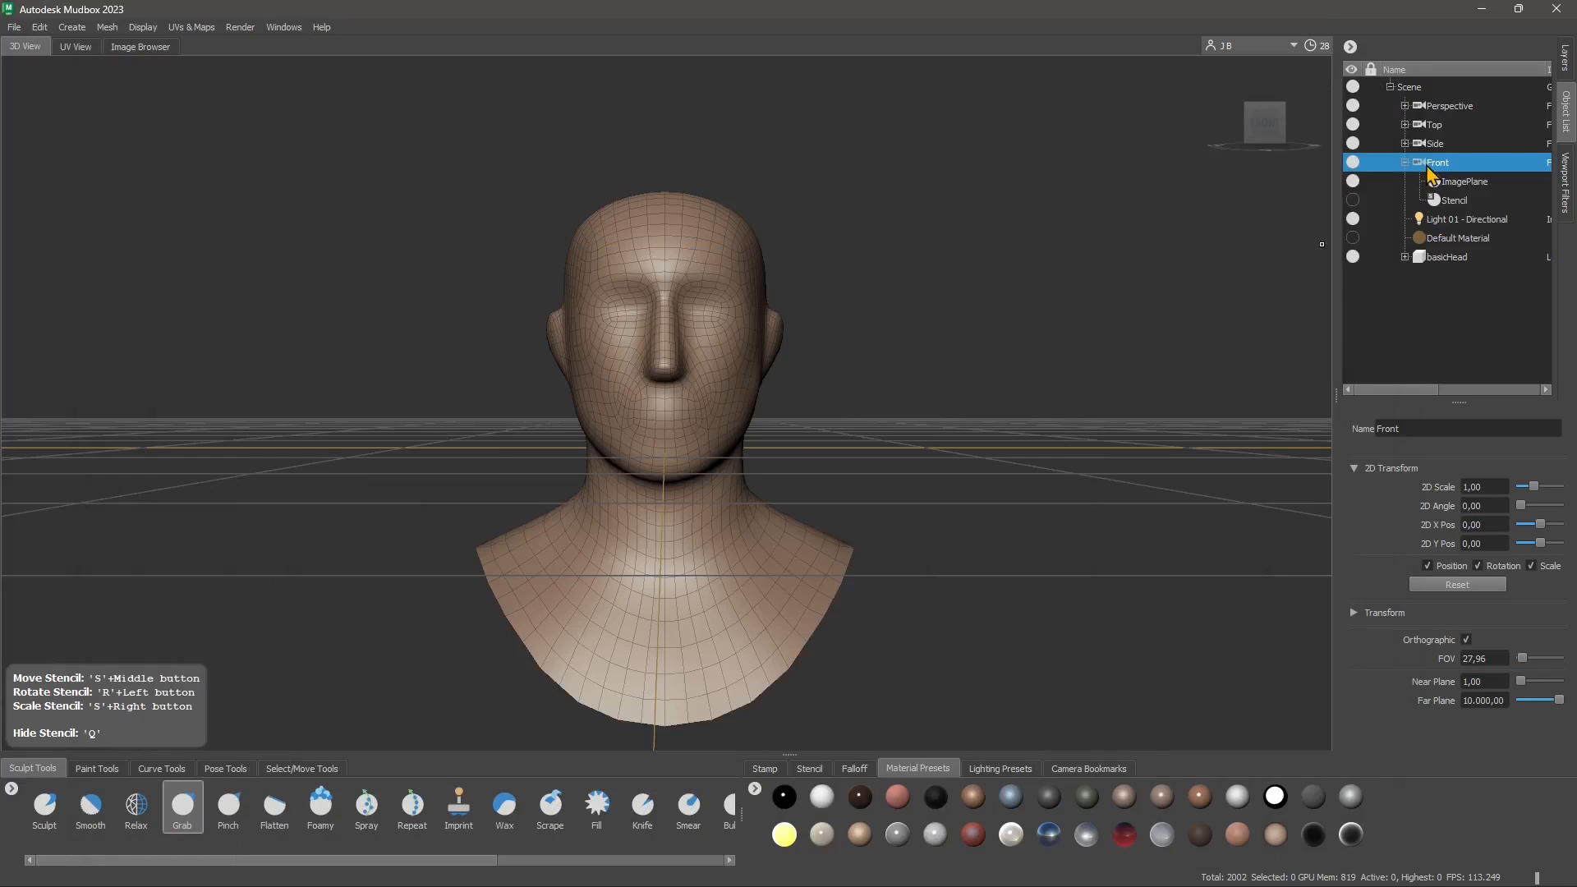
click(1439, 183)
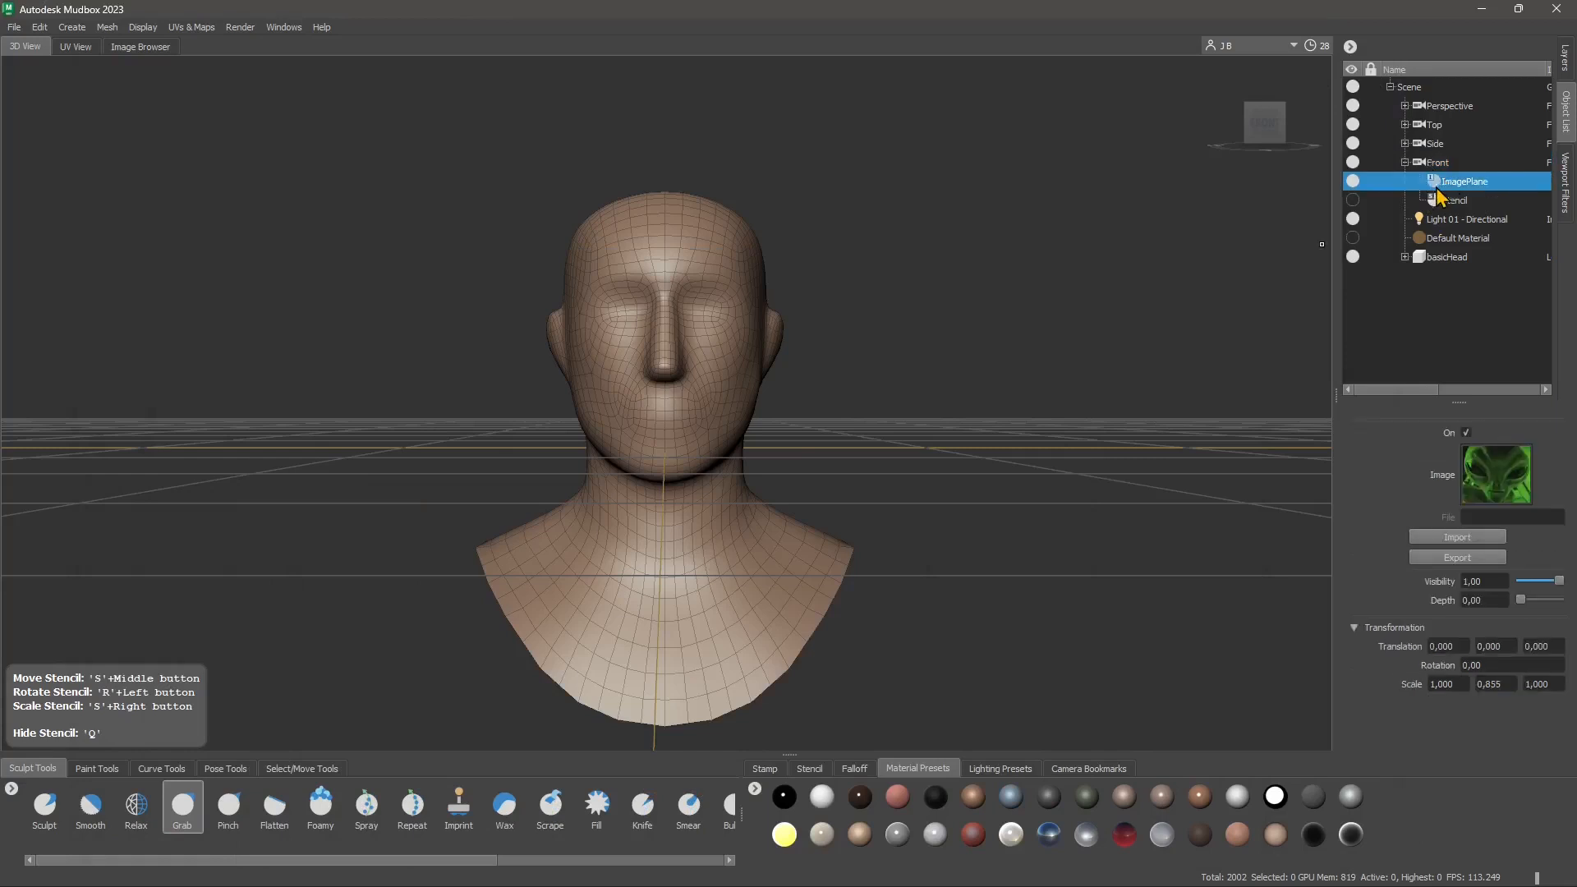
click(1468, 540)
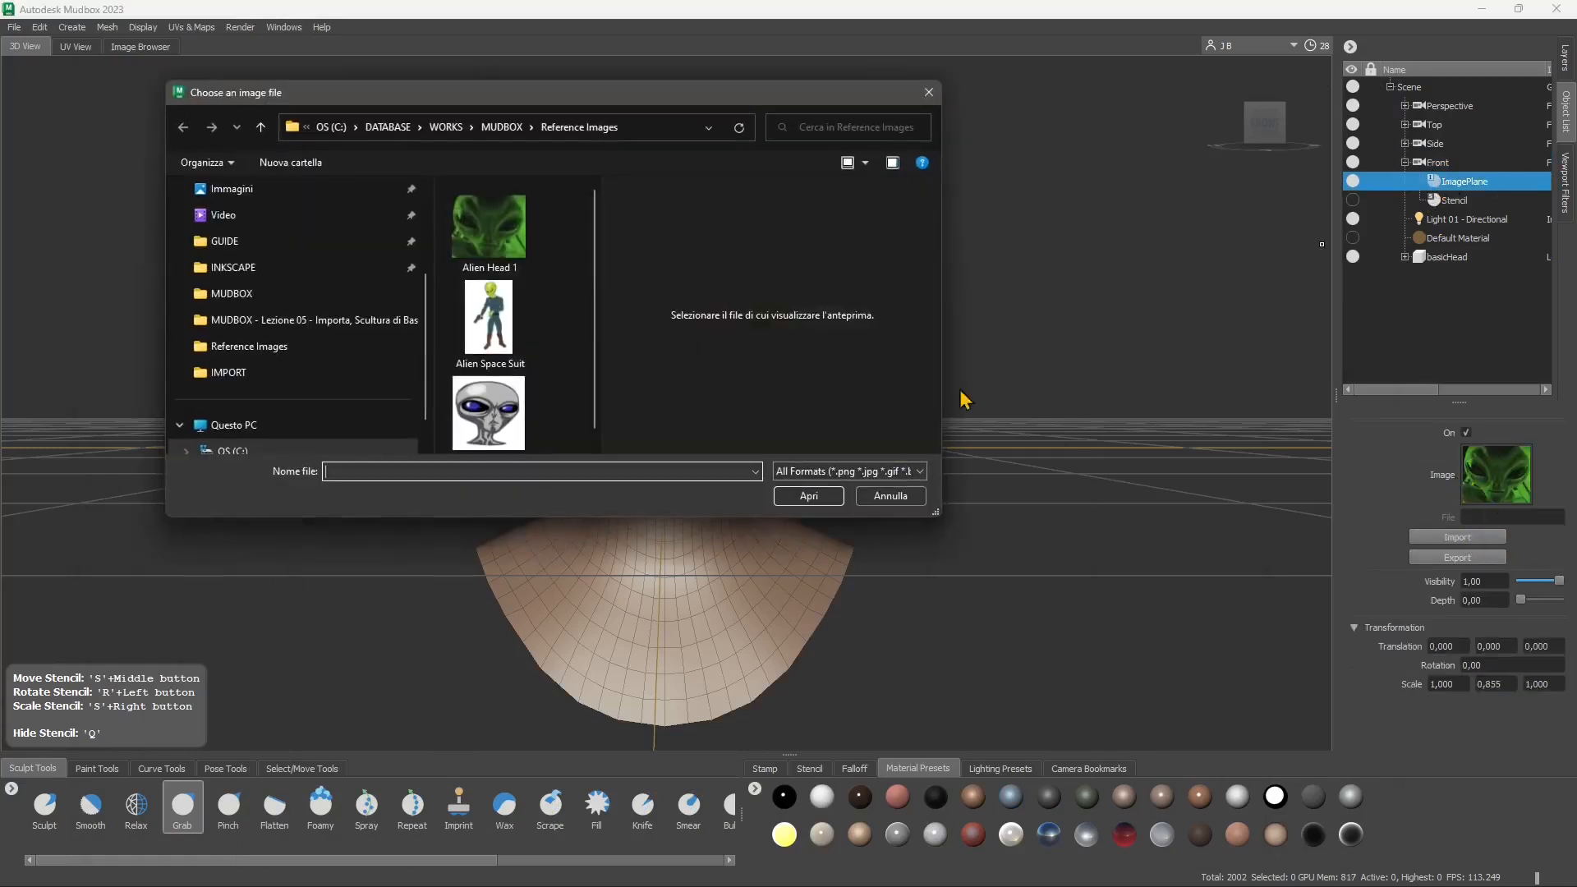
click(490, 403)
click(807, 497)
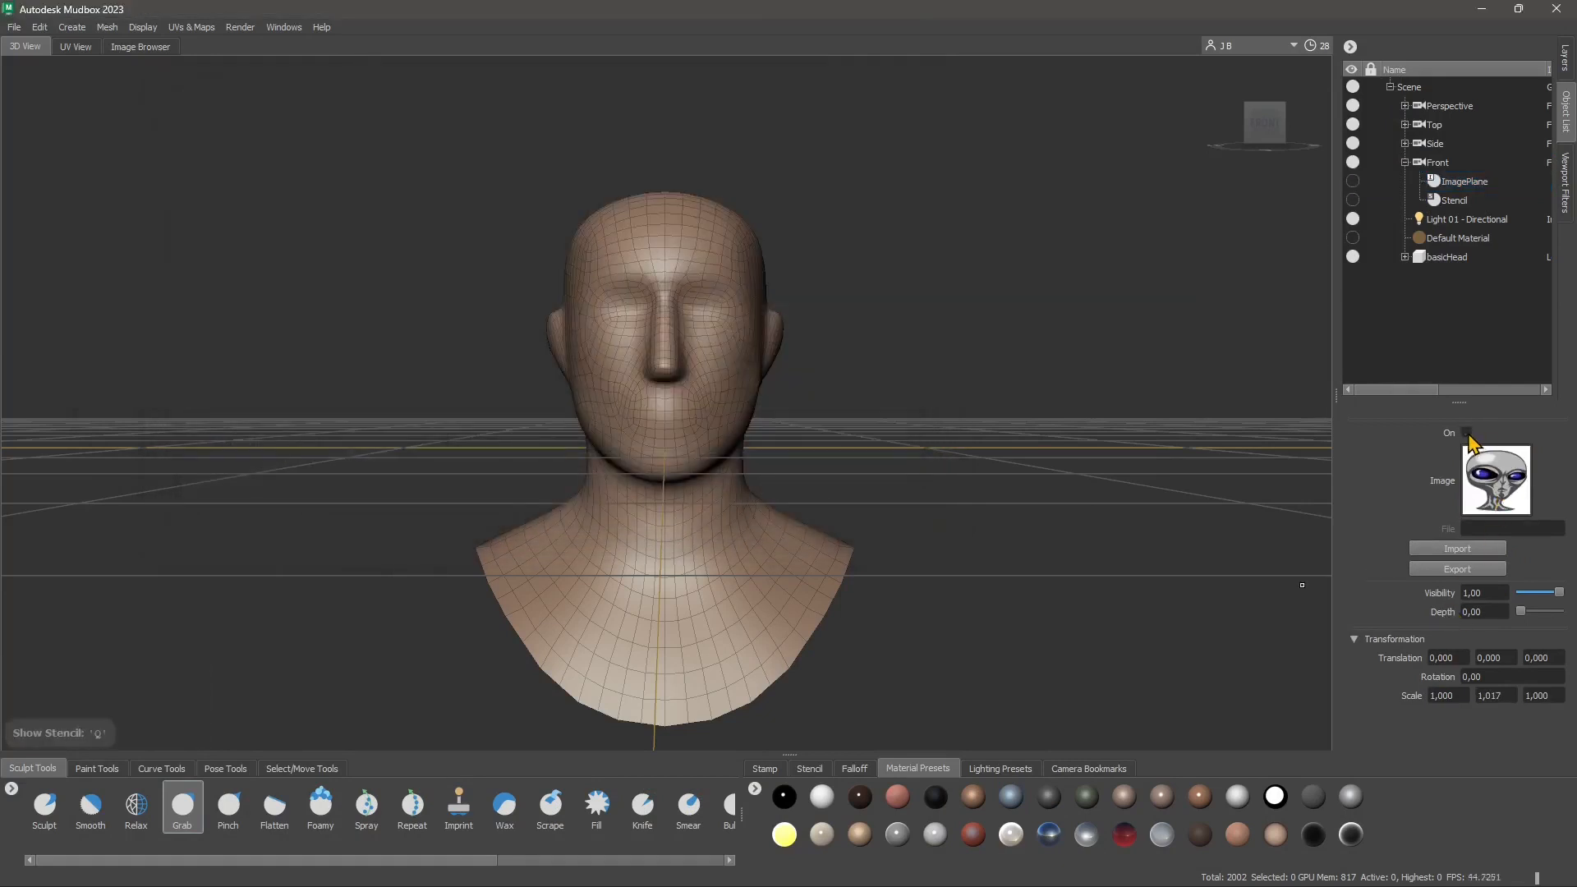
Turn the Front camera's ImagePlane on, and collapse and select the Front camera
click(1352, 182)
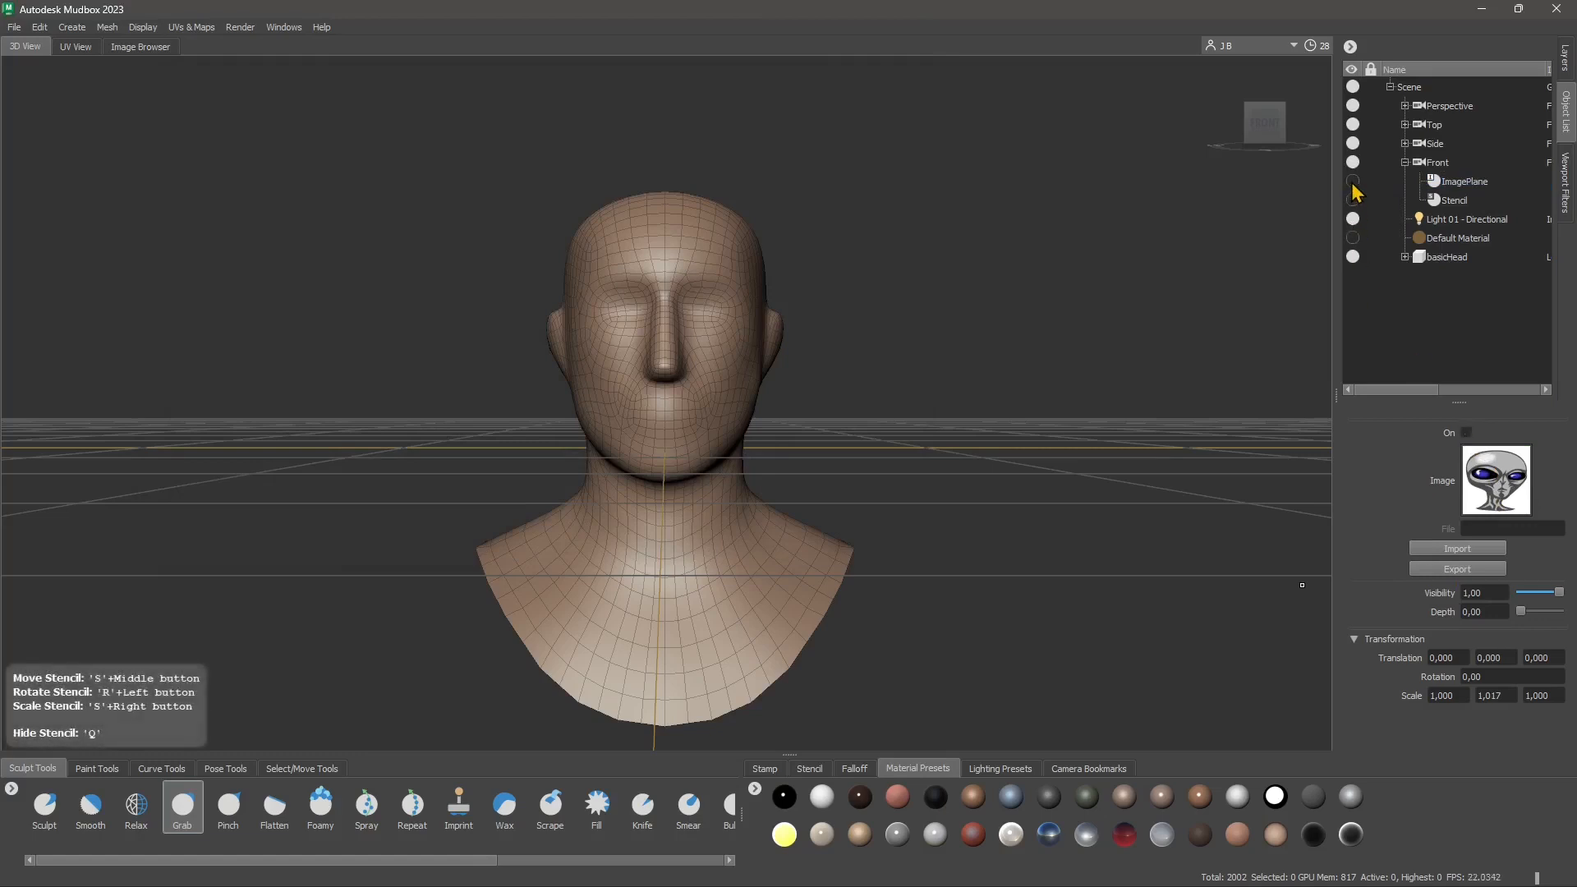
click(1436, 187)
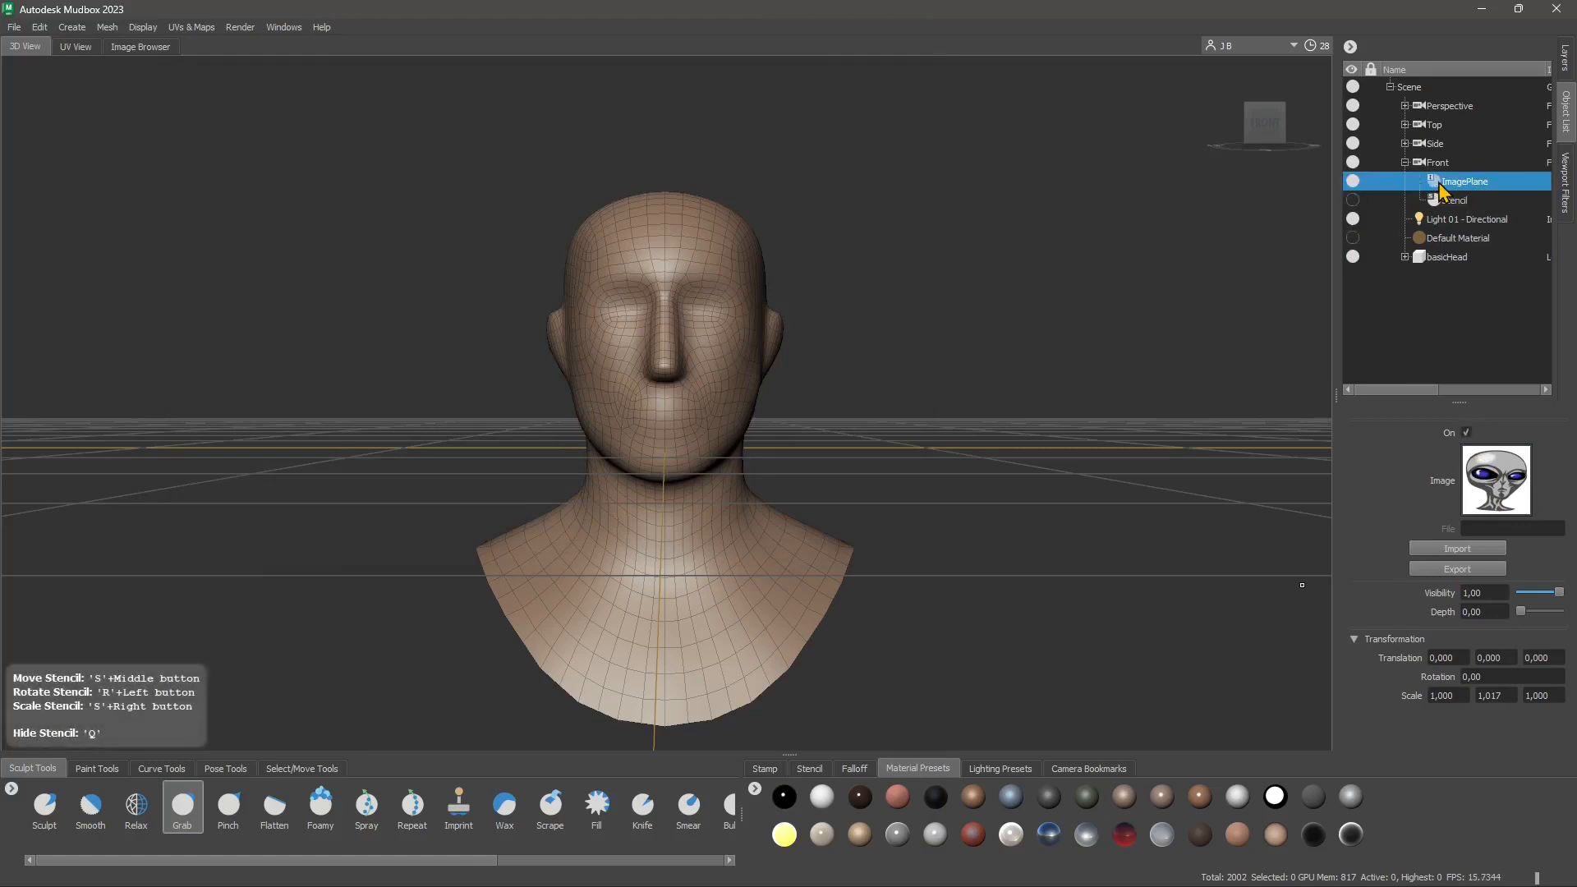
double_click(1441, 163)
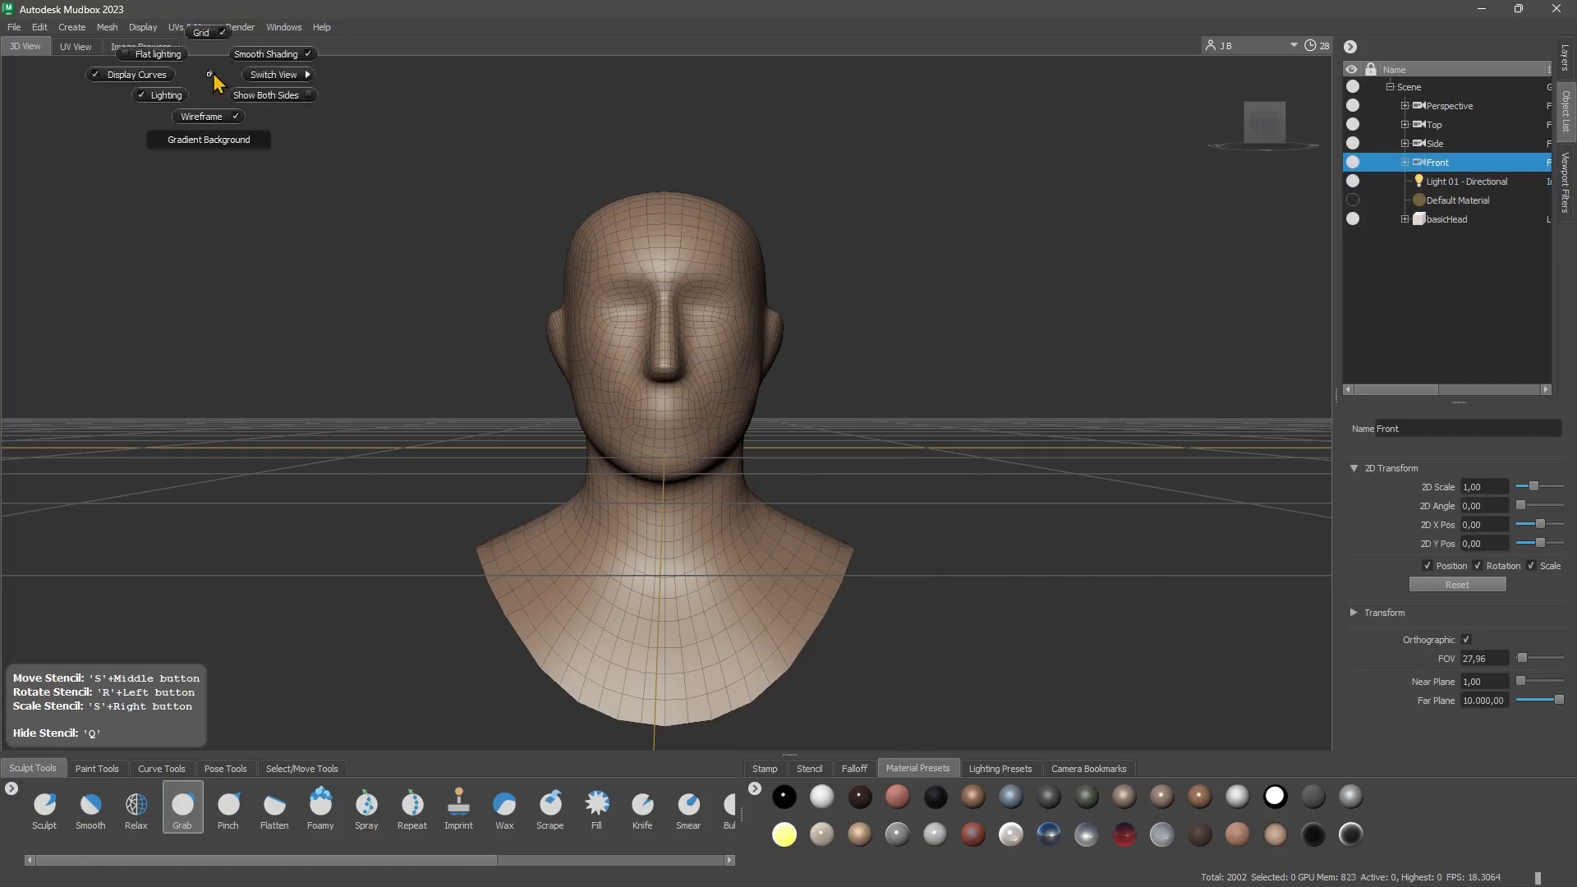
Preview the head with Flat lighting in the 3D view and switch Flat lighting back off
right_click(663, 242)
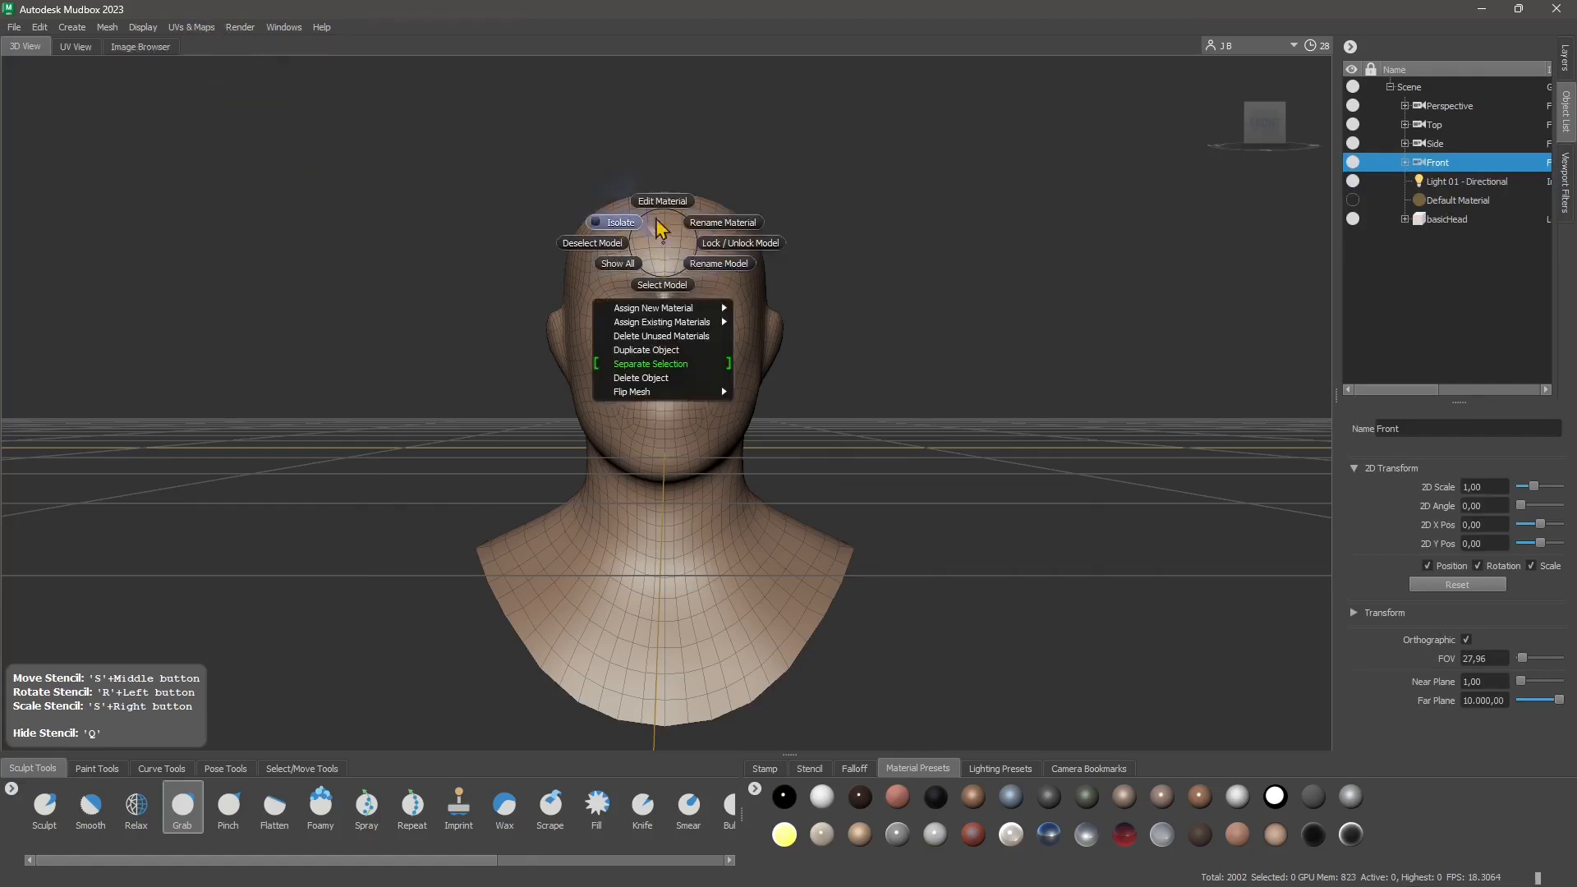
right_click(282, 189)
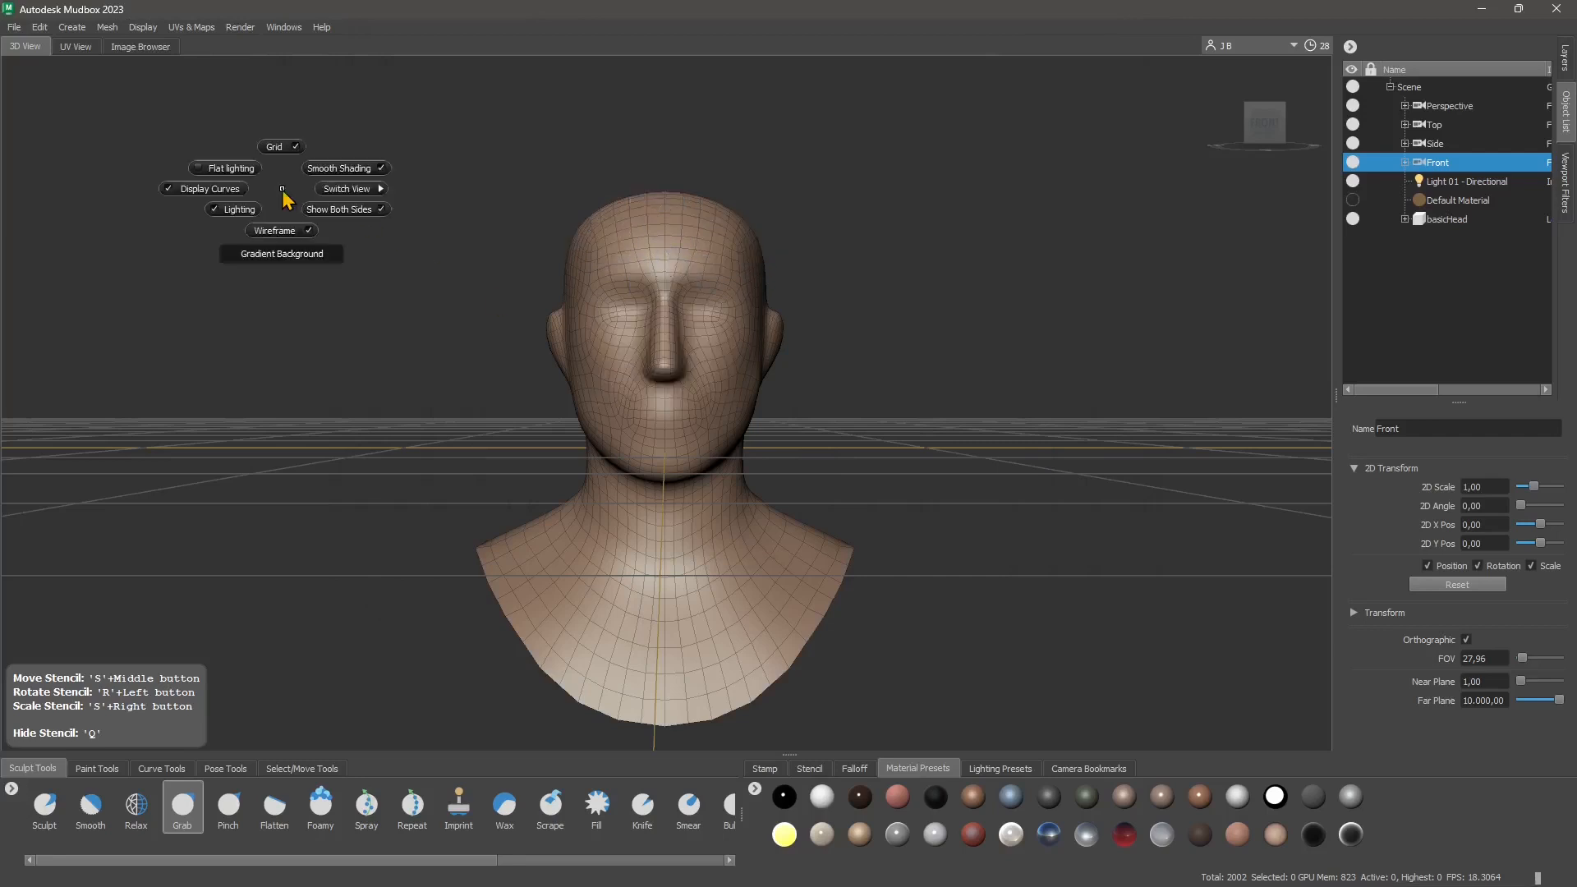
click(223, 169)
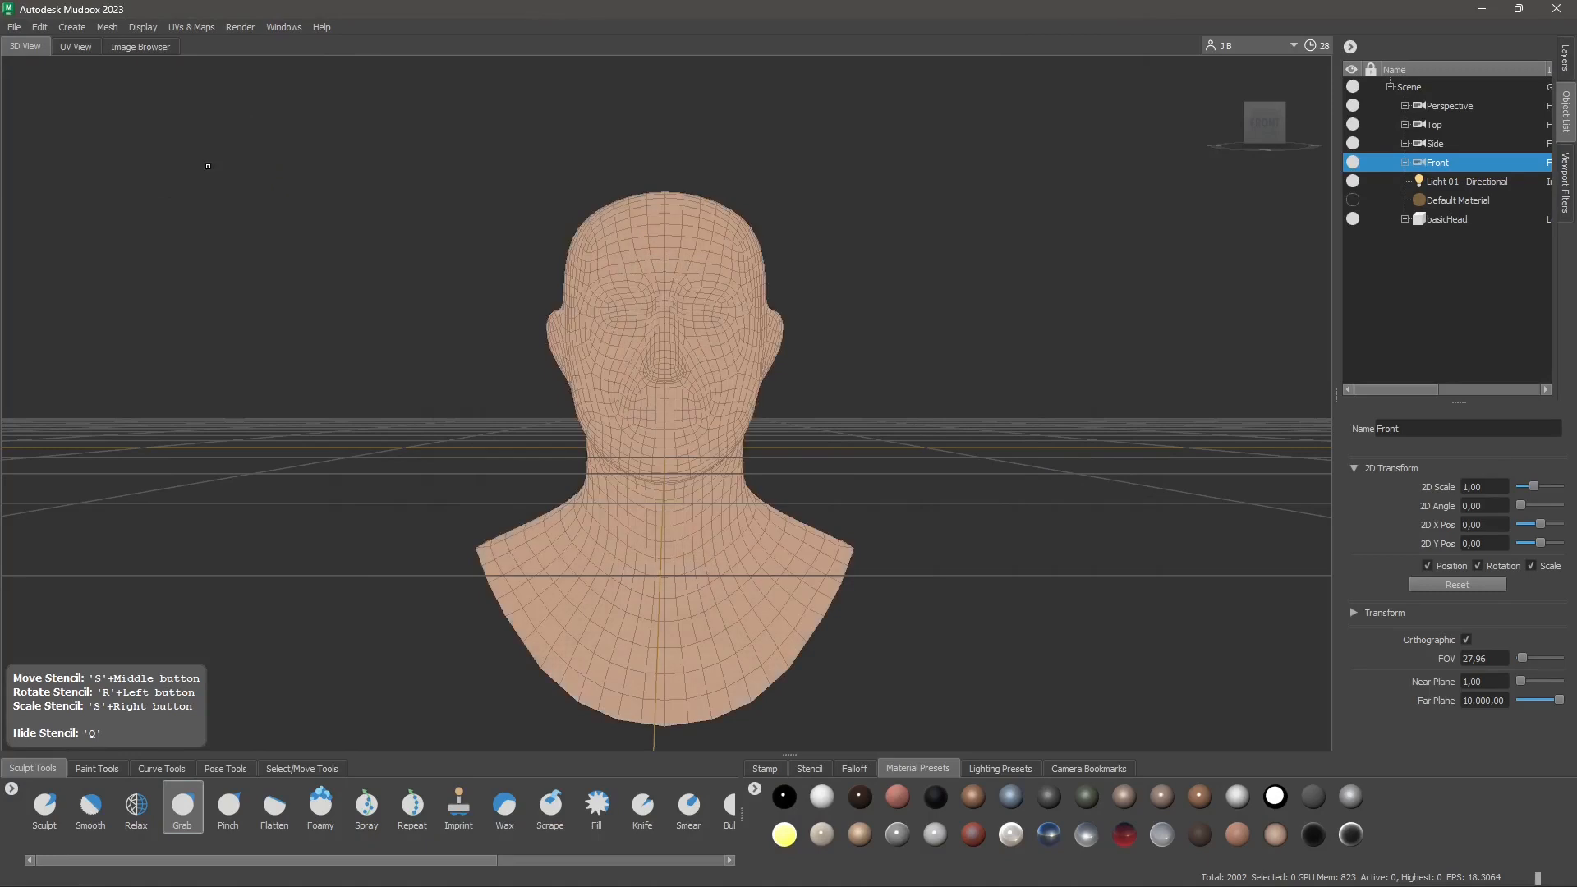
right_click(236, 163)
click(172, 145)
Turn off Lighting in the 3D view
right_click(267, 180)
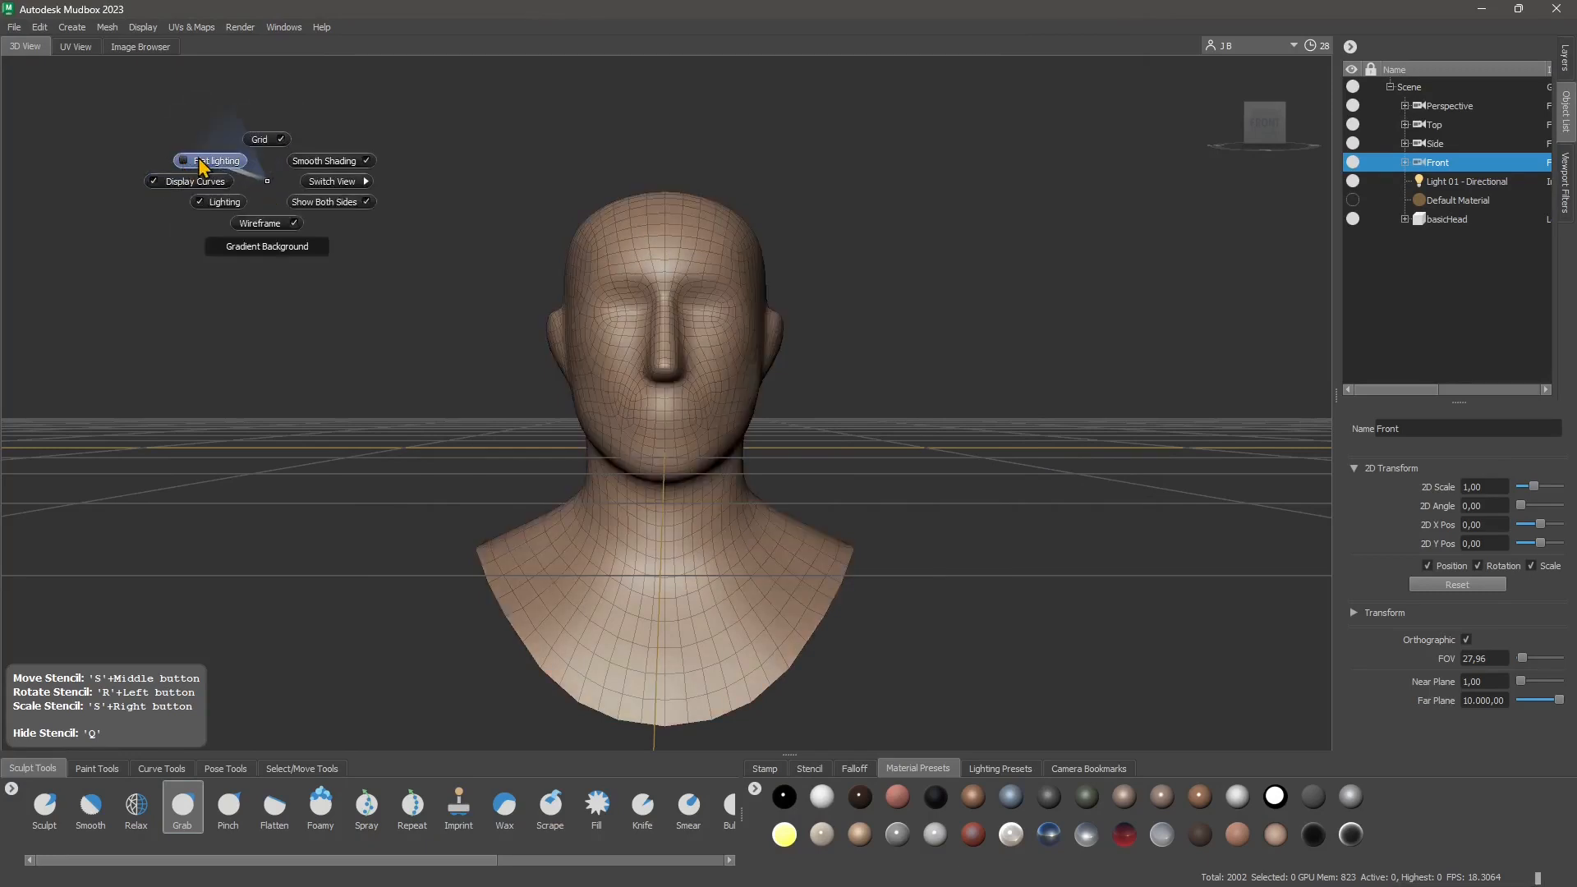
click(215, 204)
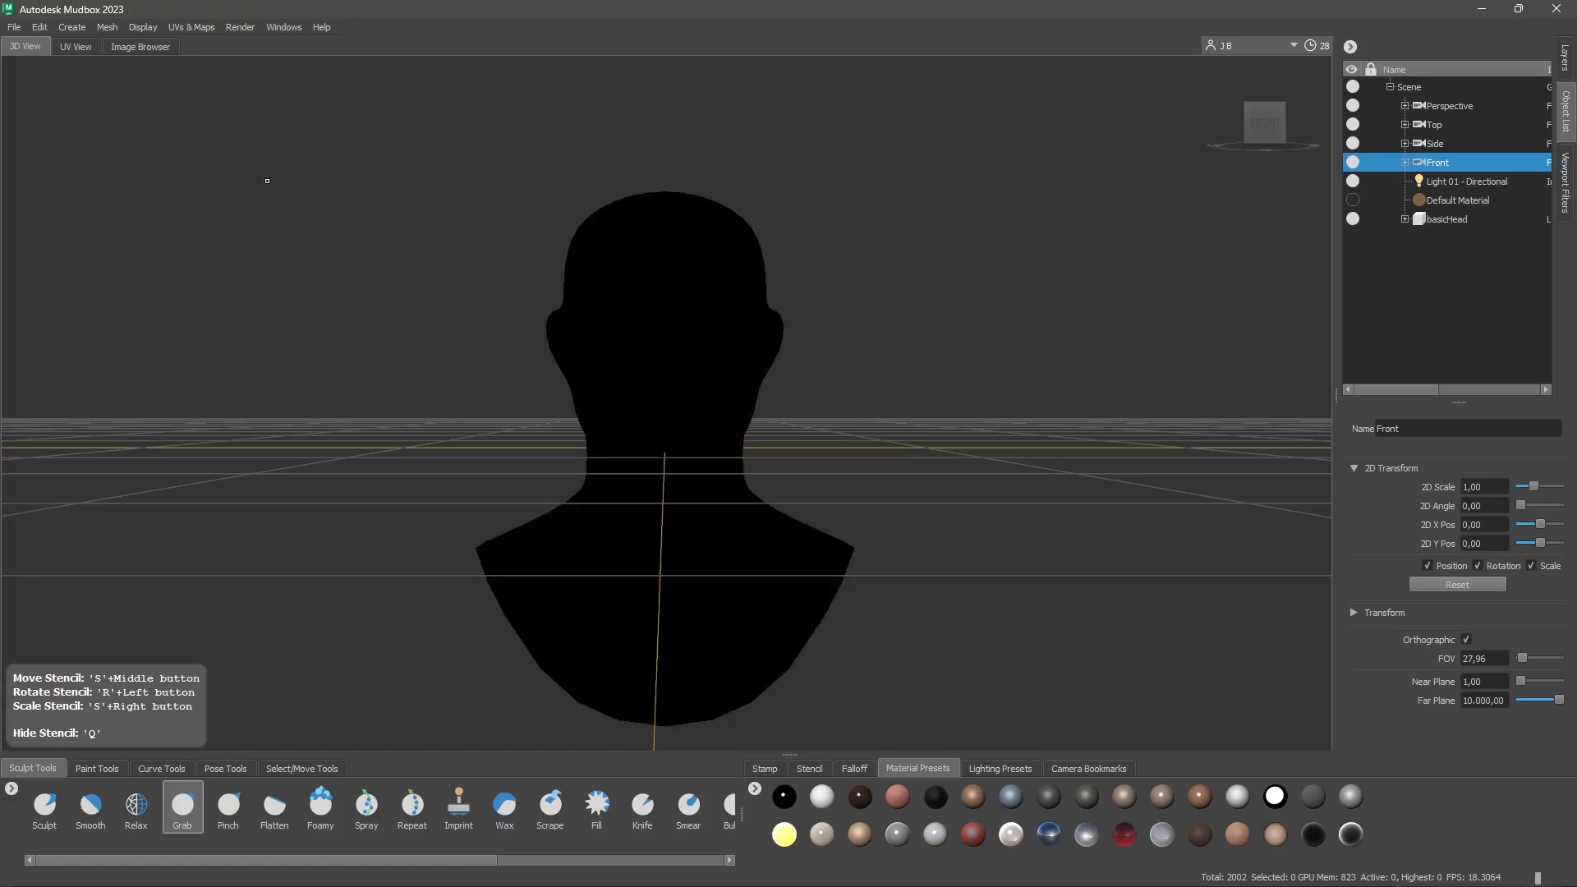
Turn Lighting back on in the 3D view and switch the head's wireframe off
right_click(208, 199)
click(168, 221)
right_click(261, 207)
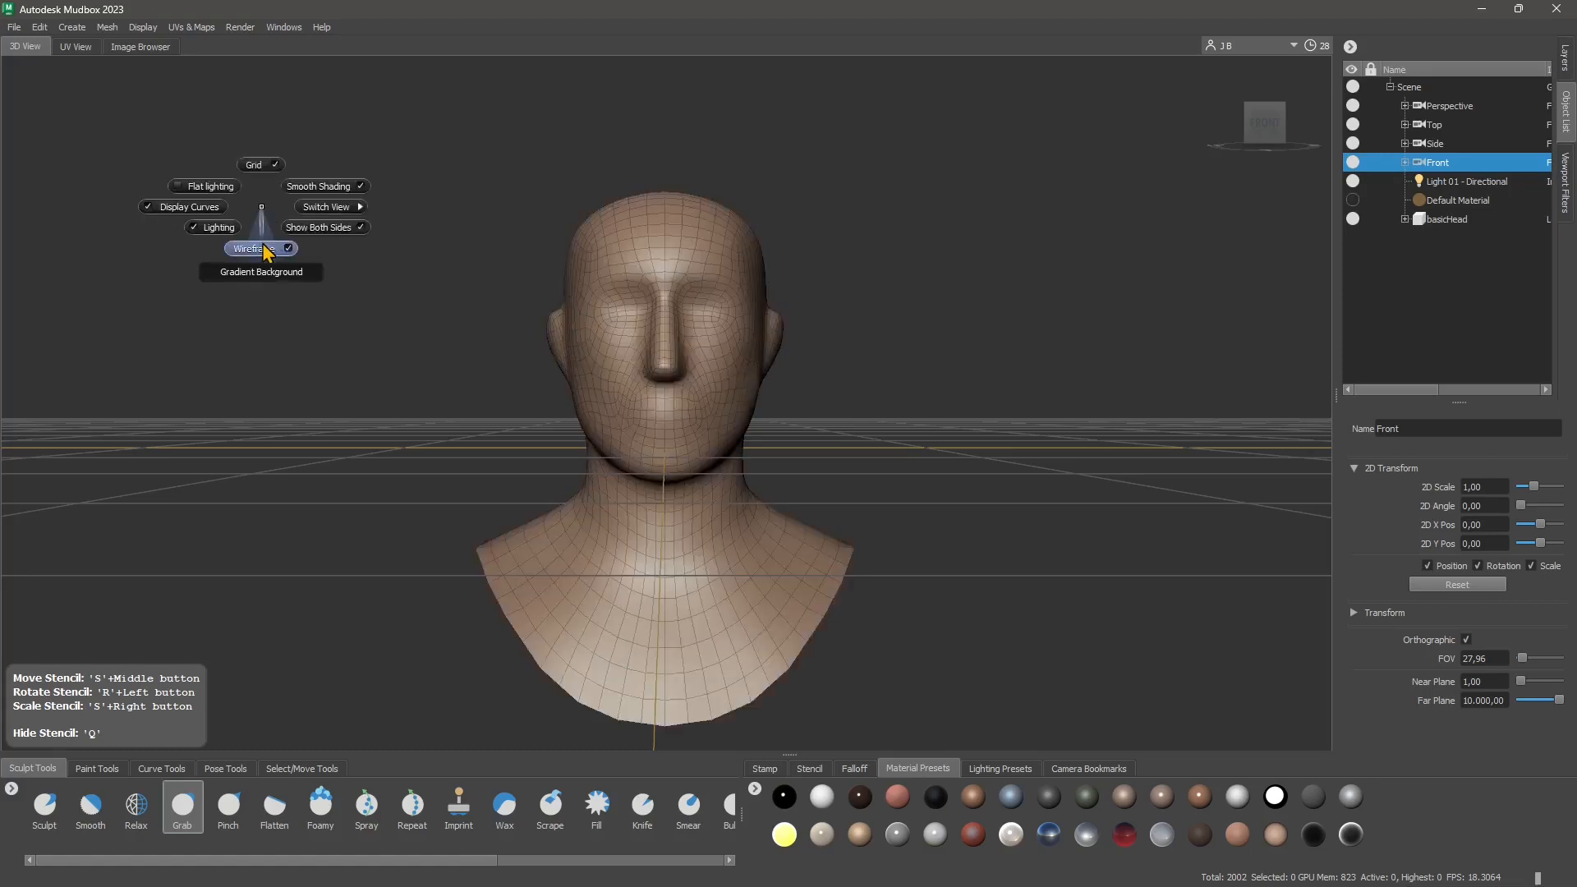
click(254, 248)
Switch the 3D view to the Front View
right_click(301, 214)
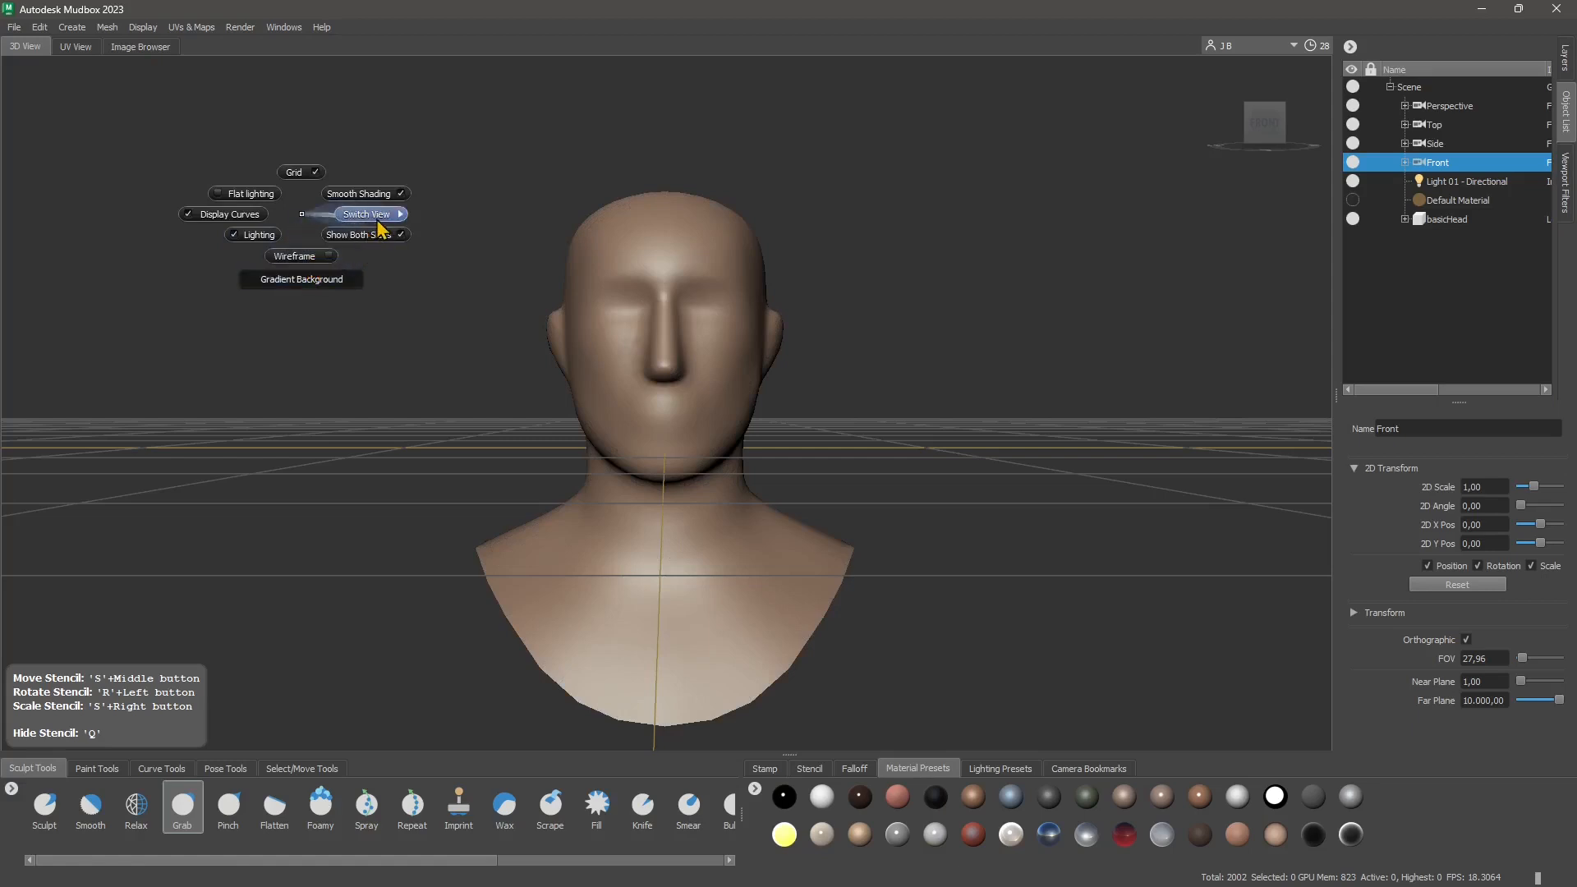
mouse_move(397, 217)
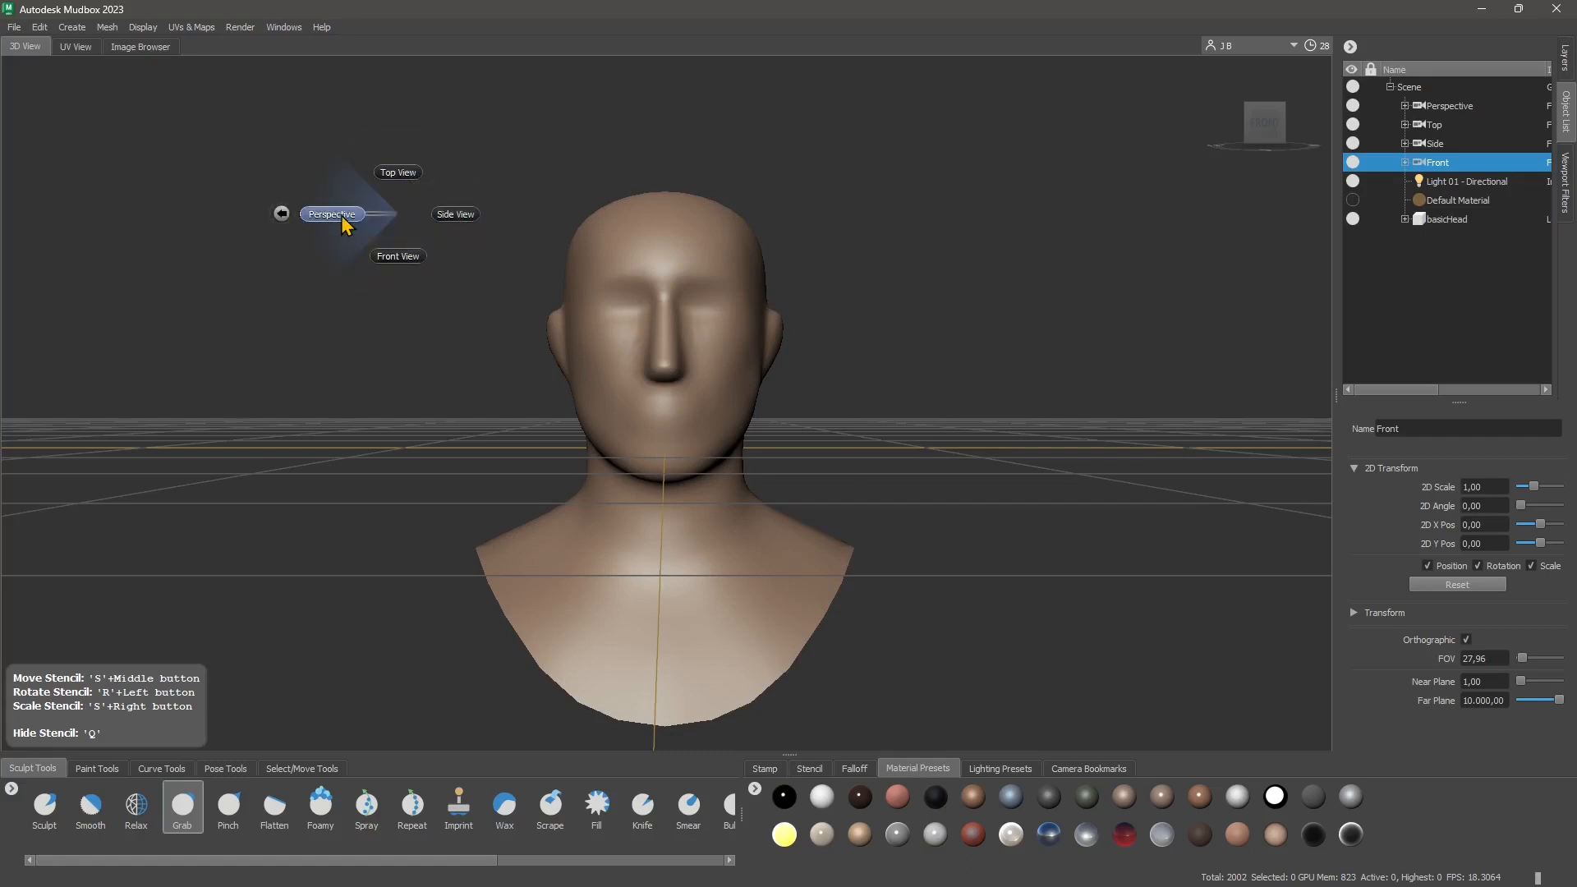
click(397, 256)
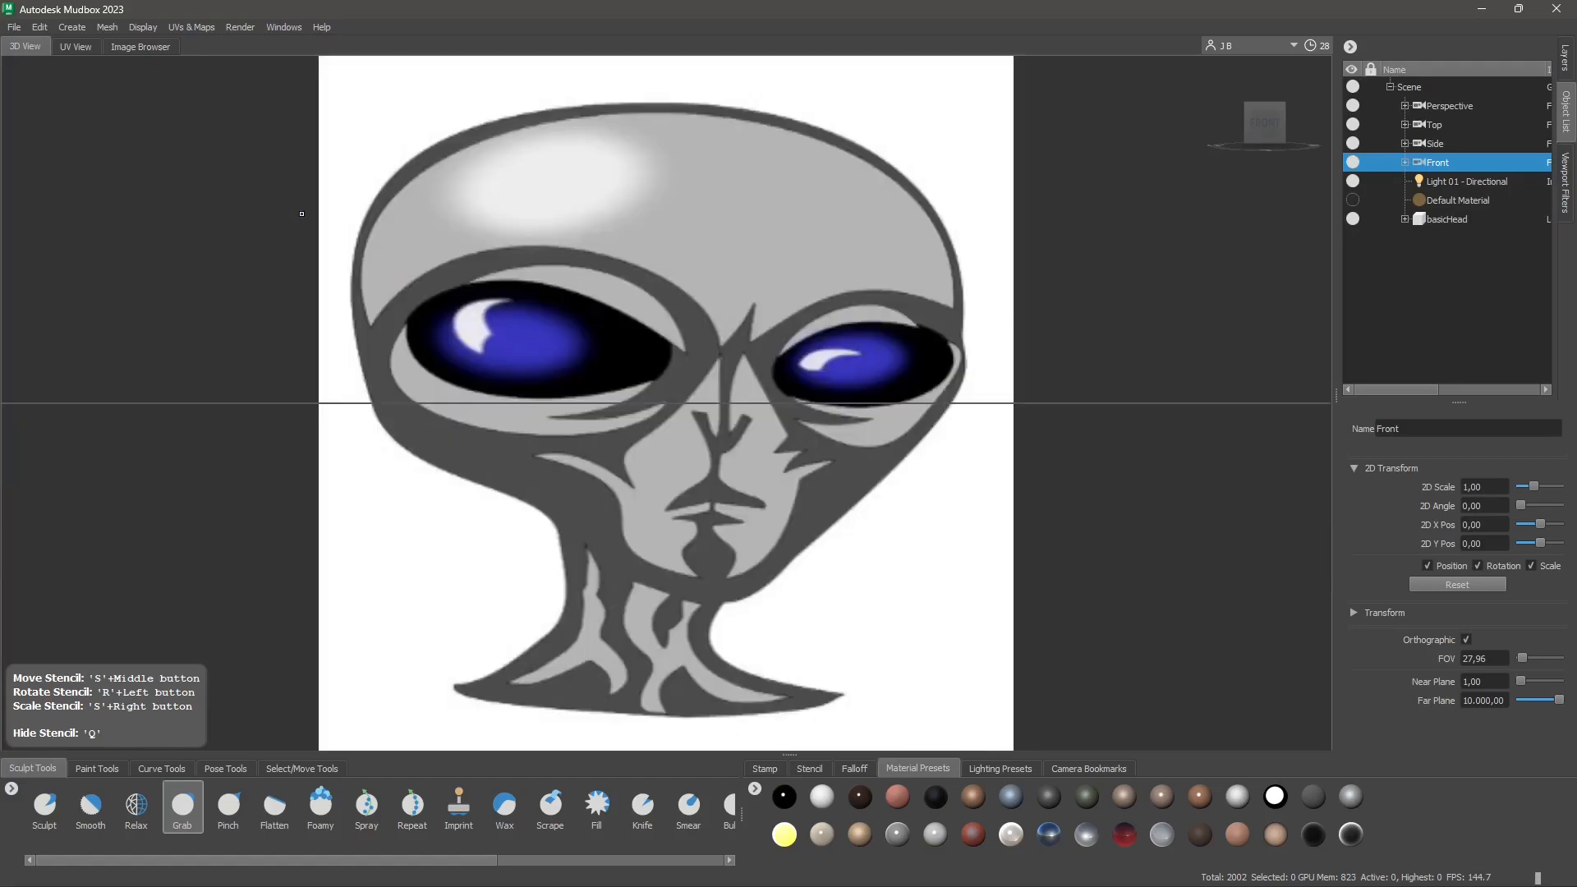
Switch to the browser and examine the Alien Head 4 picture on the Public Domain Pictures page
key(alt+Tab)
scroll(570, 520, down, 4)
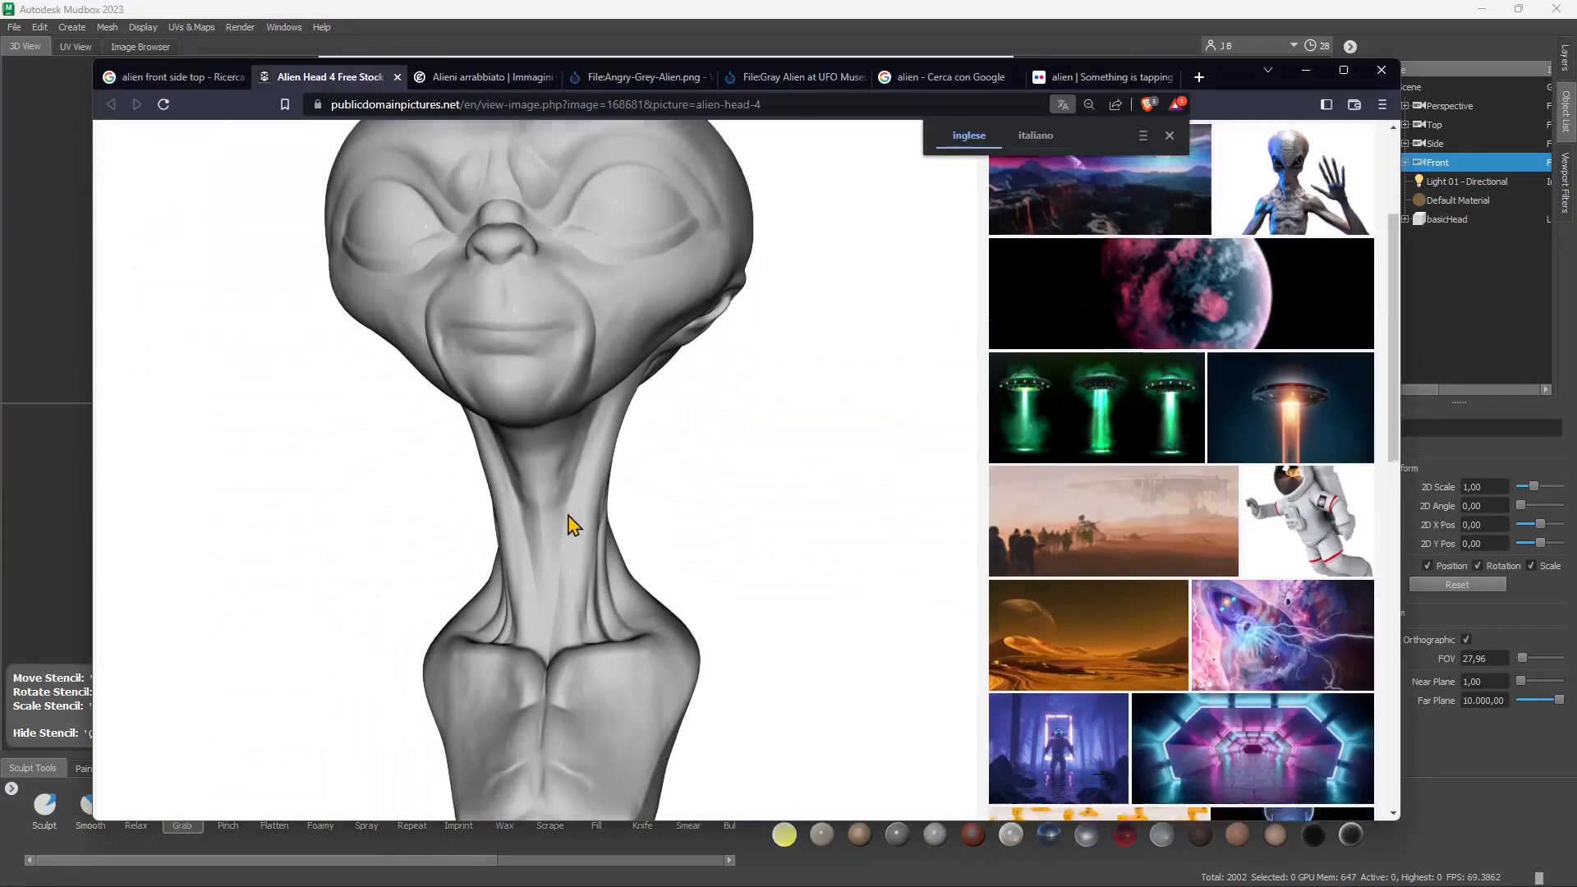
scroll(535, 552, down, 2)
scroll(544, 545, up, 5)
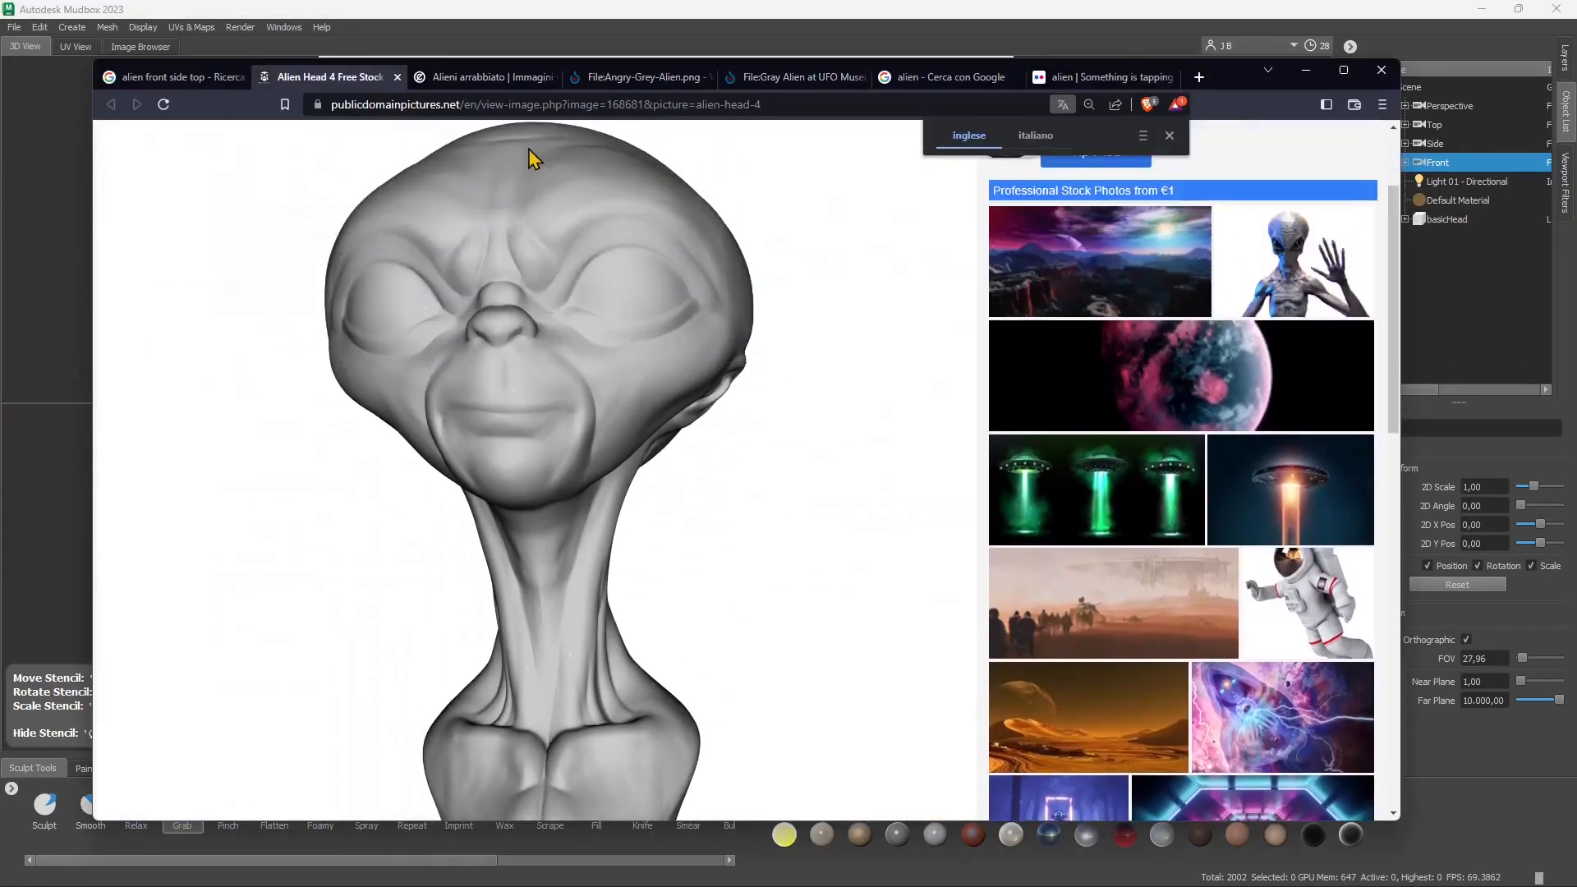
scroll(546, 493, down, 4)
click(261, 672)
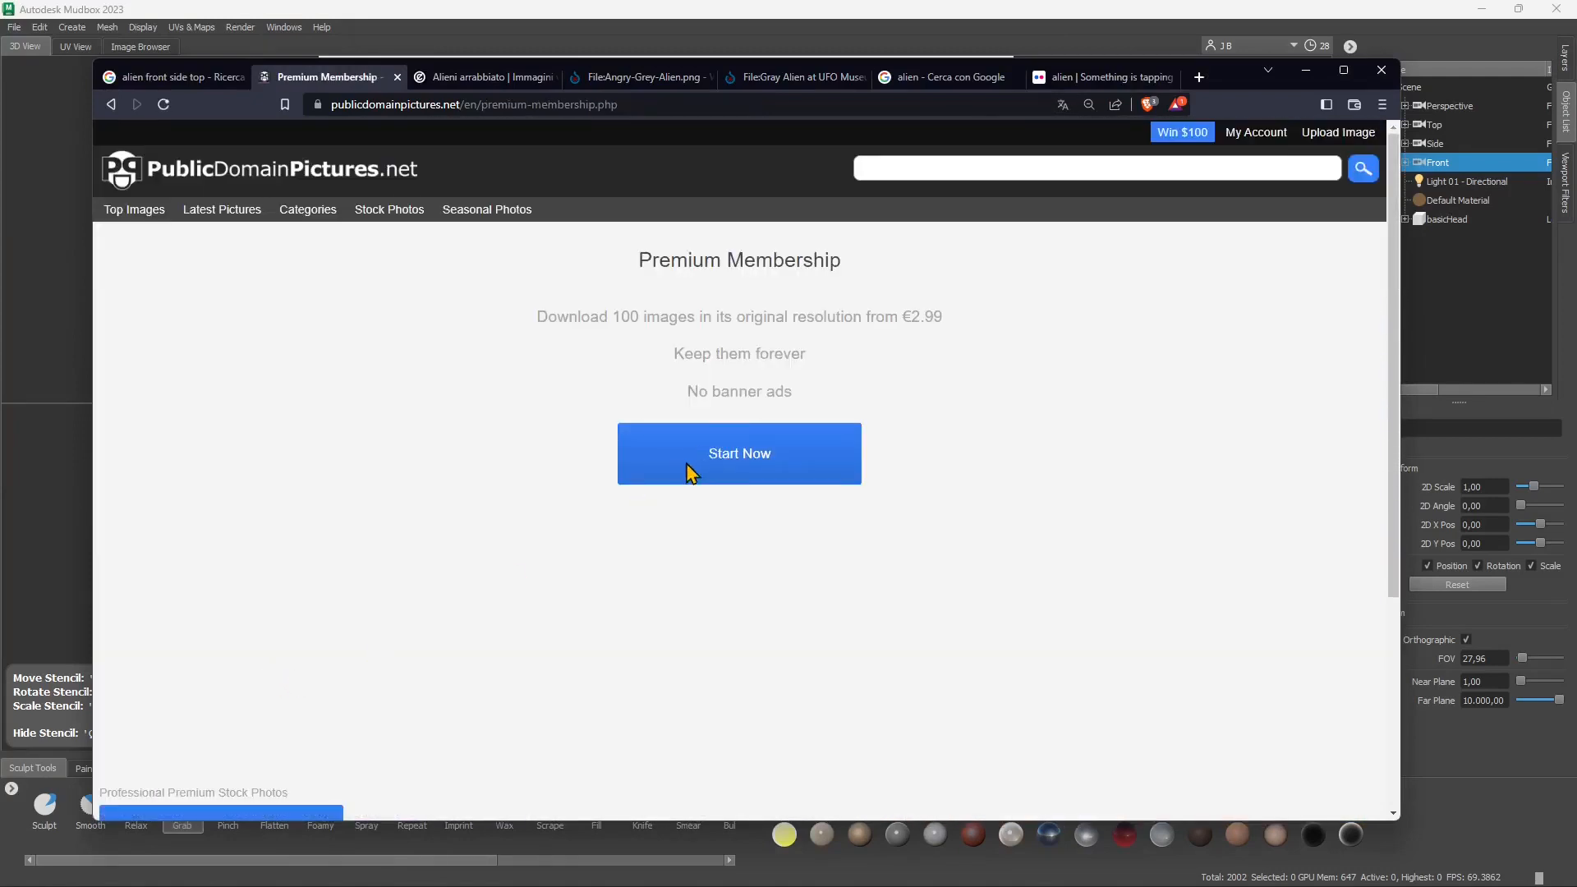
click(112, 105)
Open the Adobe Stock page of the gray alien 3D render from the related stock photos and view the image
scroll(530, 516, up, 5)
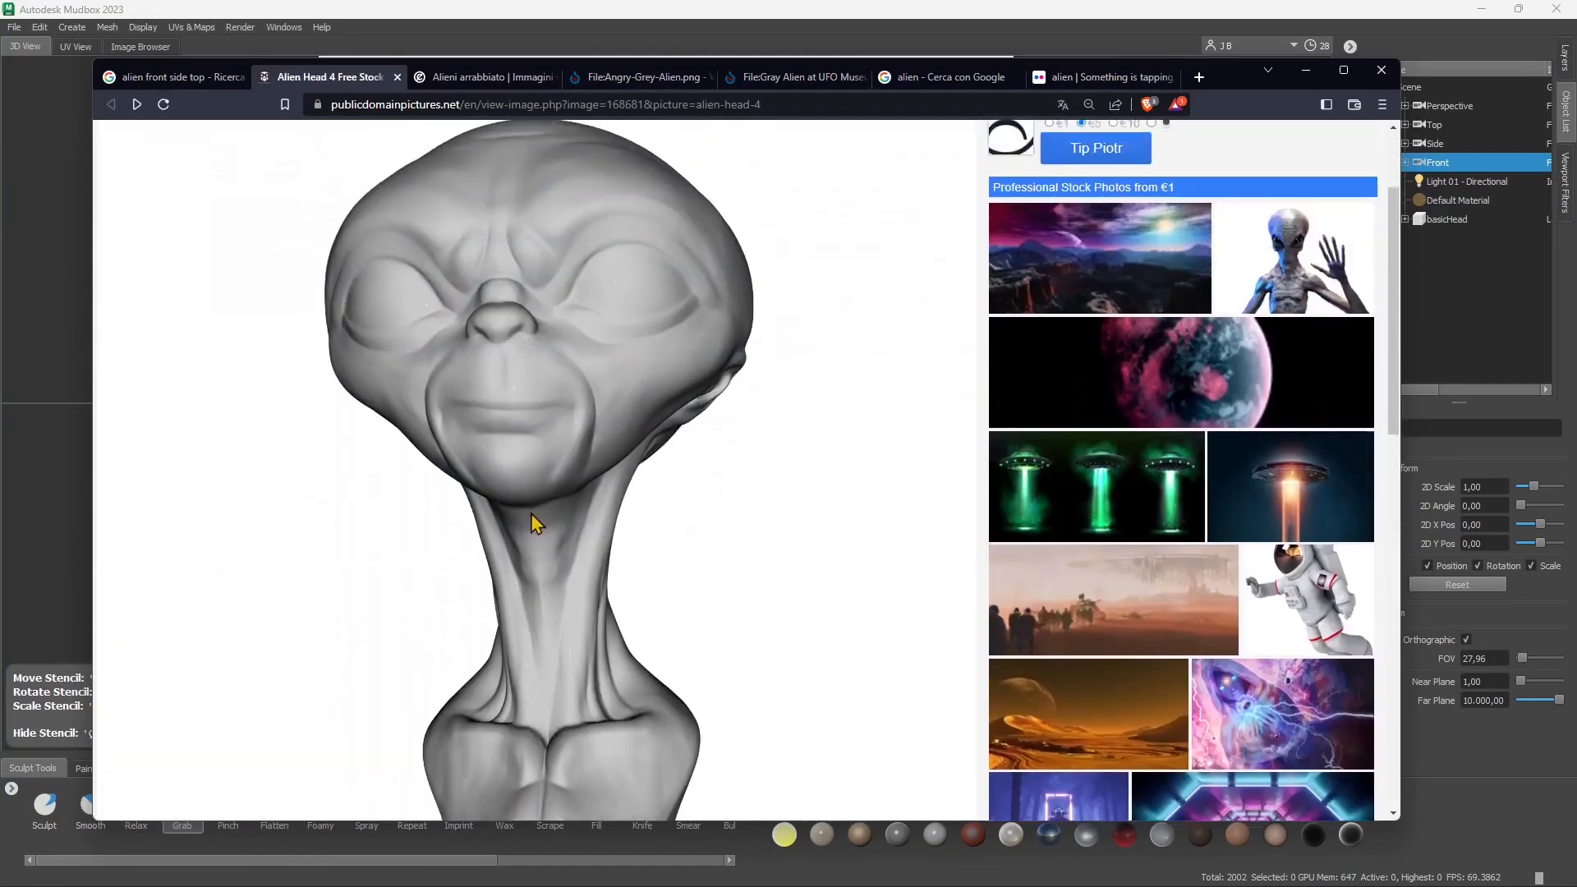
scroll(985, 419, up, 1)
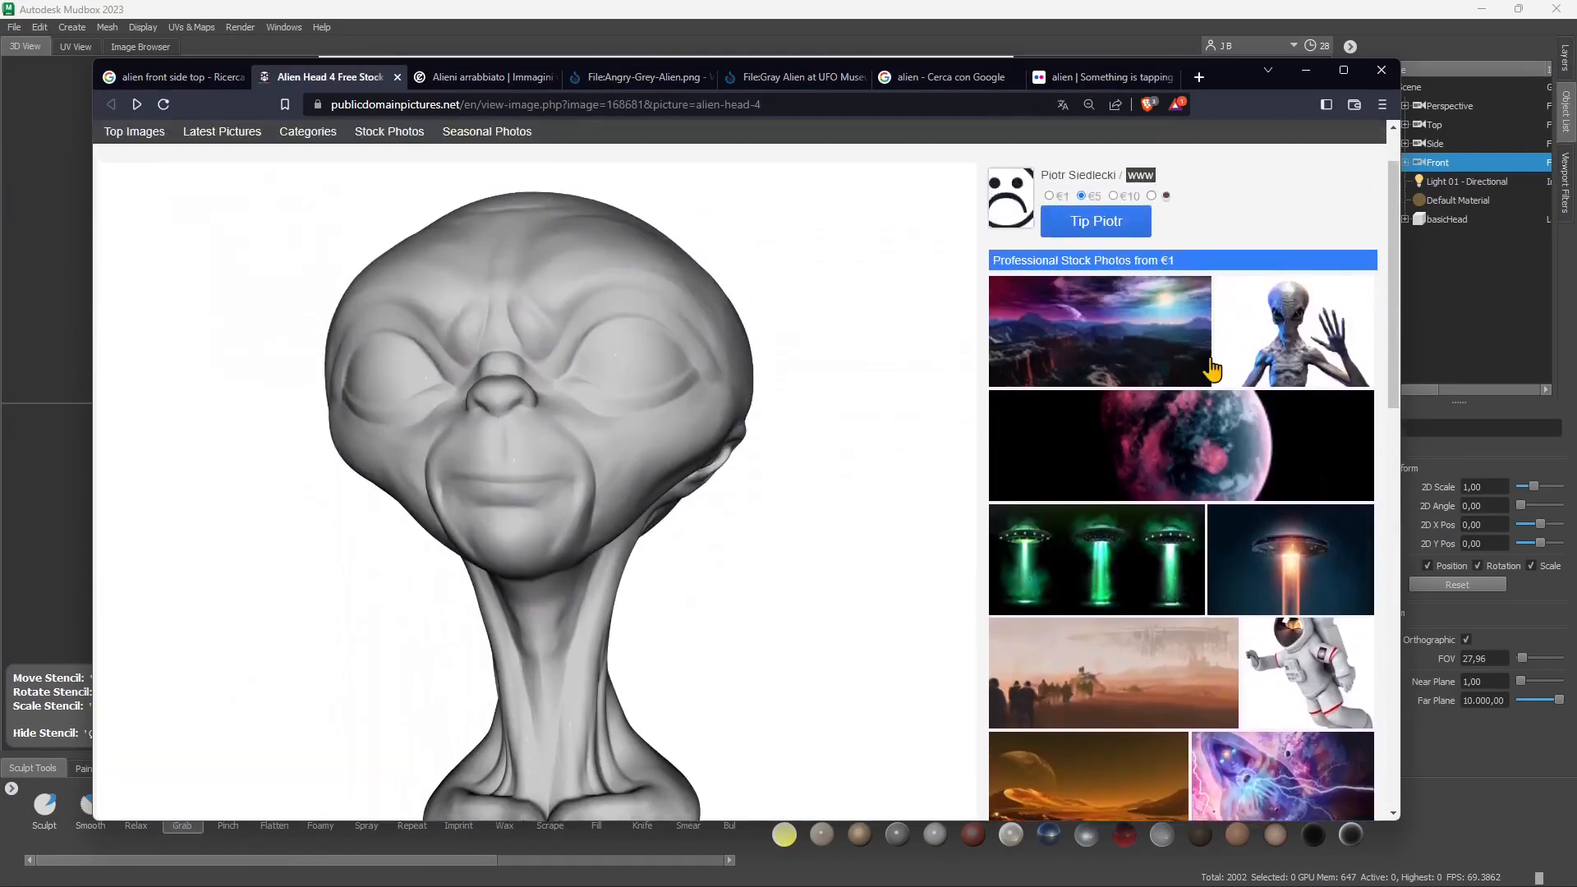
click(1328, 384)
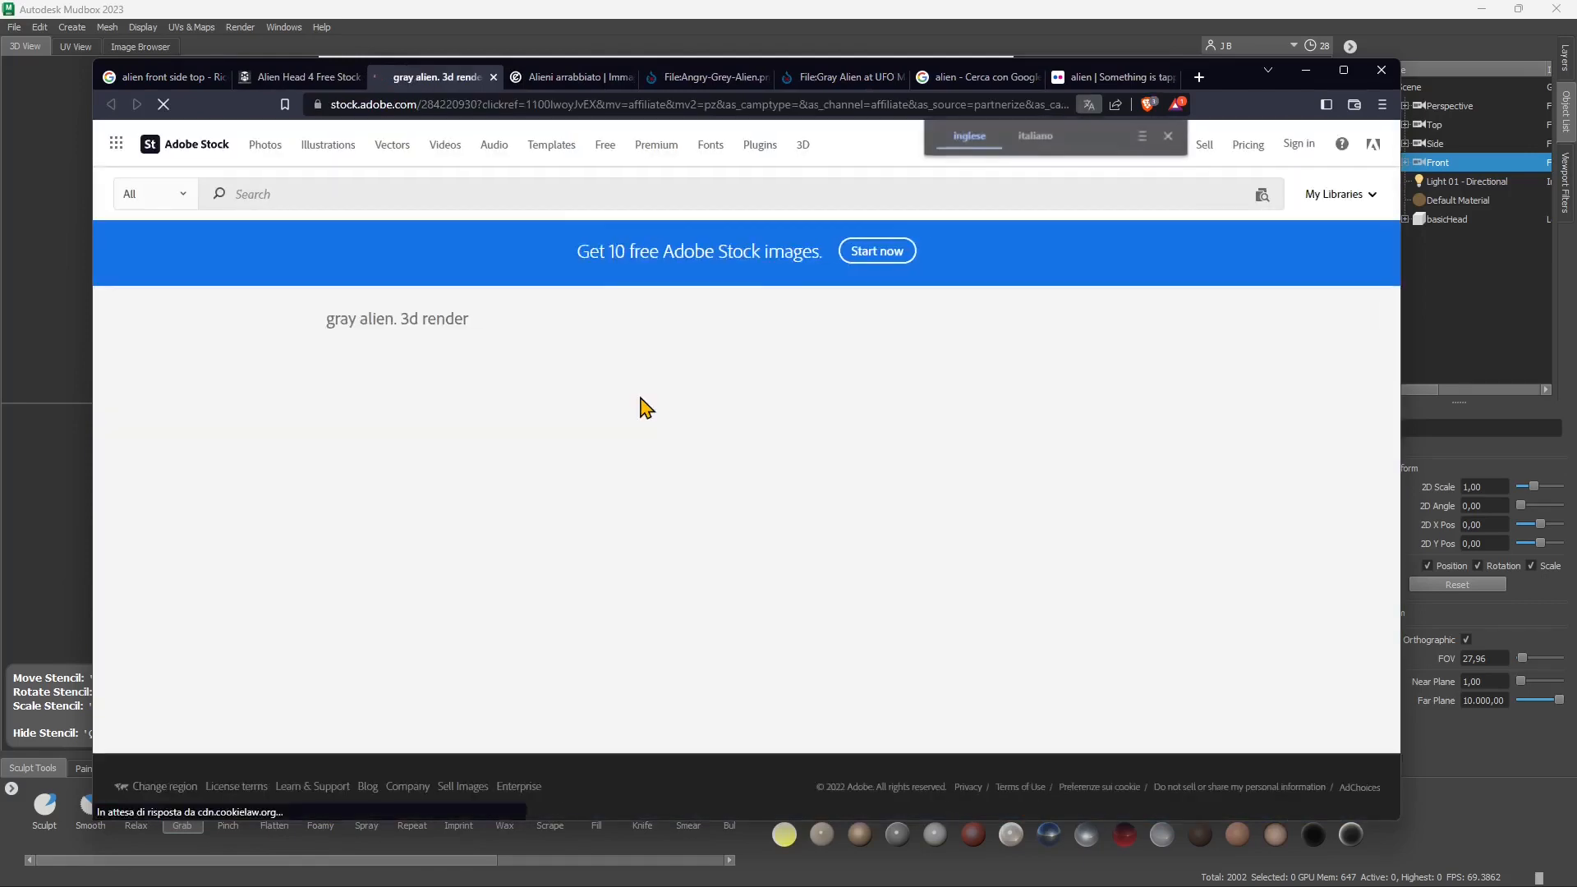
scroll(744, 447, down, 2)
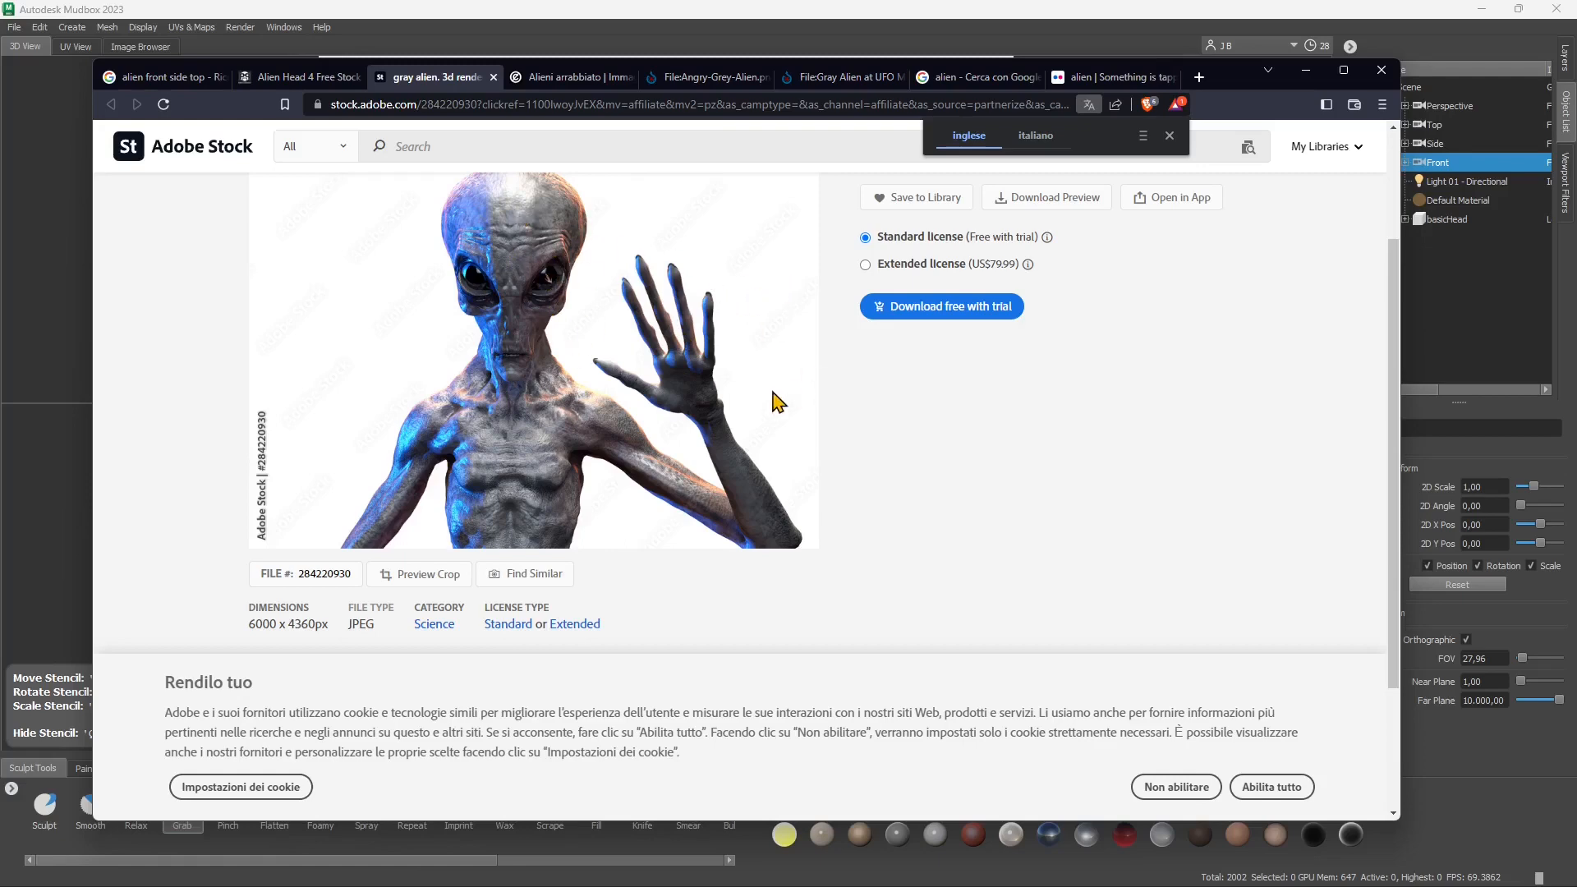
Go back to the Google image results for "alien front side top"
click(174, 80)
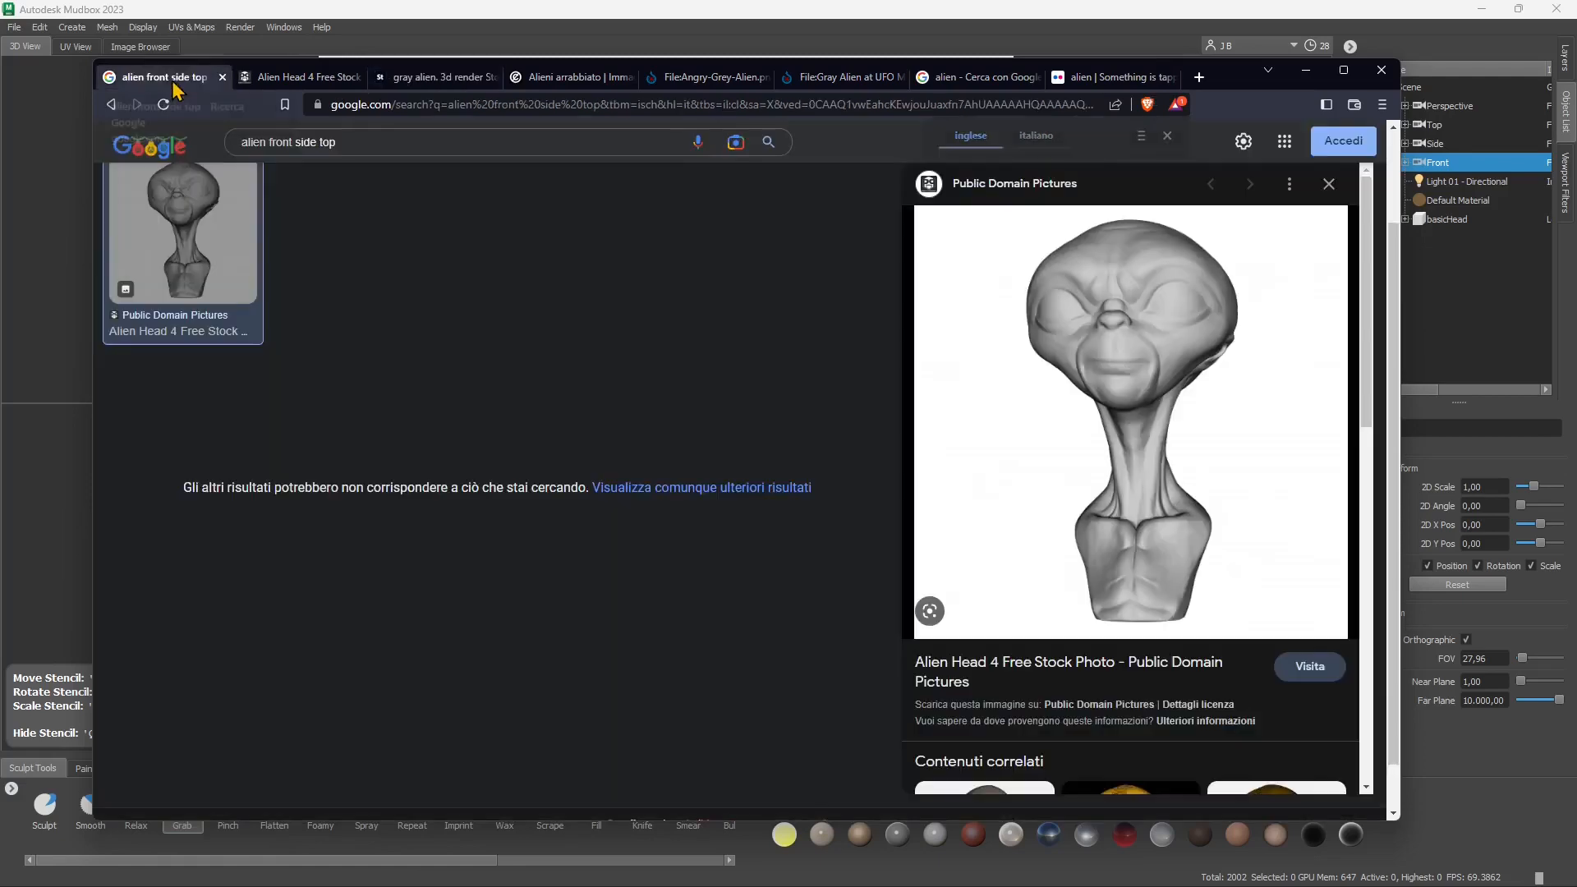
click(115, 106)
click(112, 104)
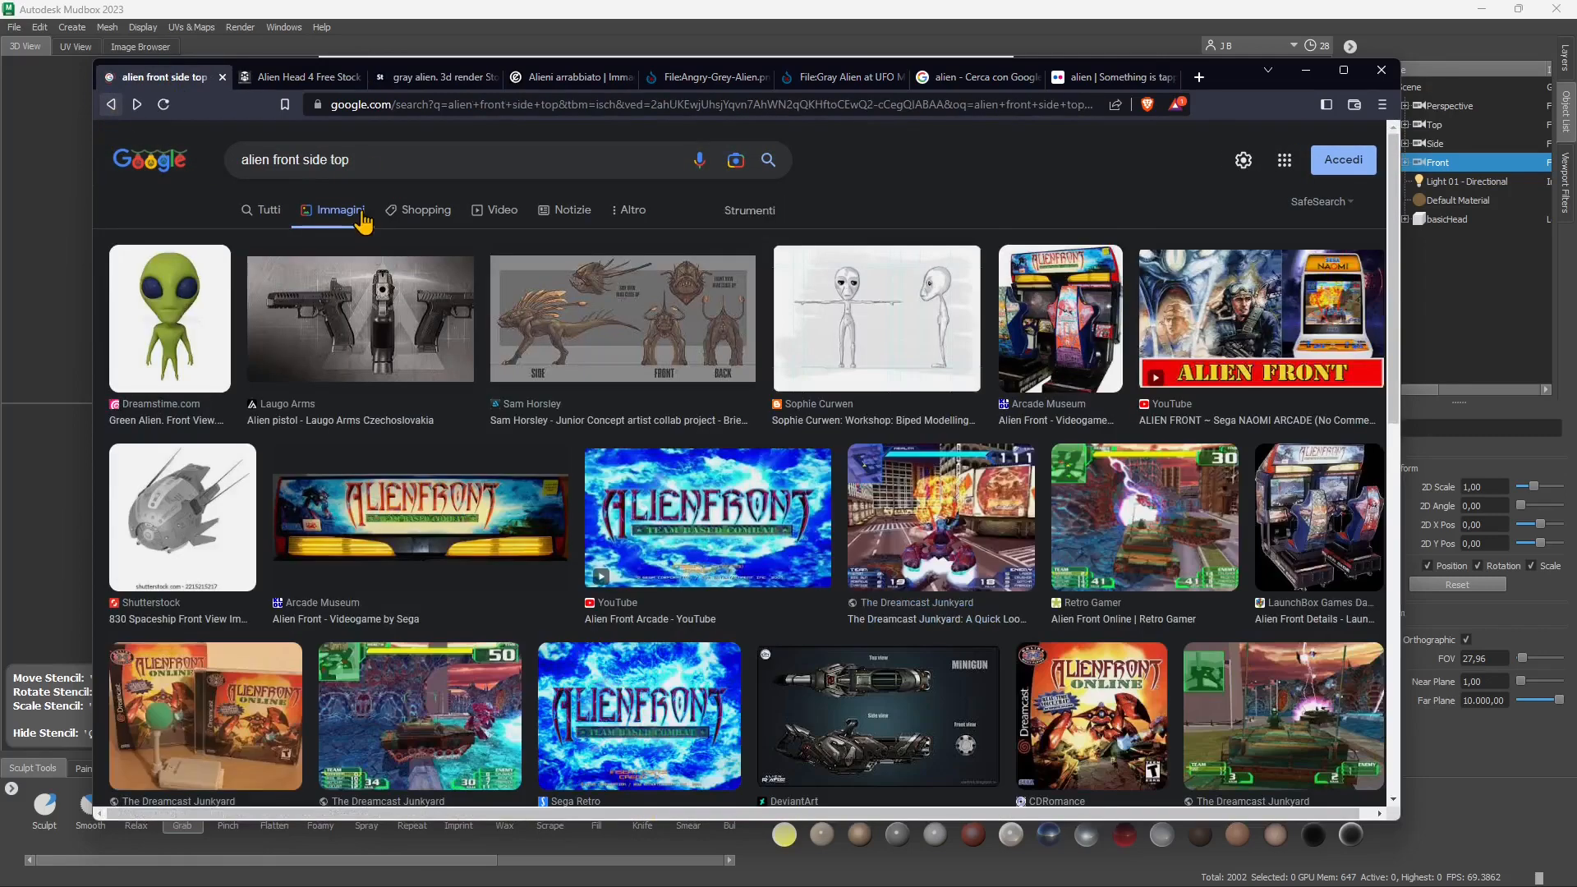
Highlight the view words in the search query and preview the creature concept sheet with side, front and back views
click(286, 163)
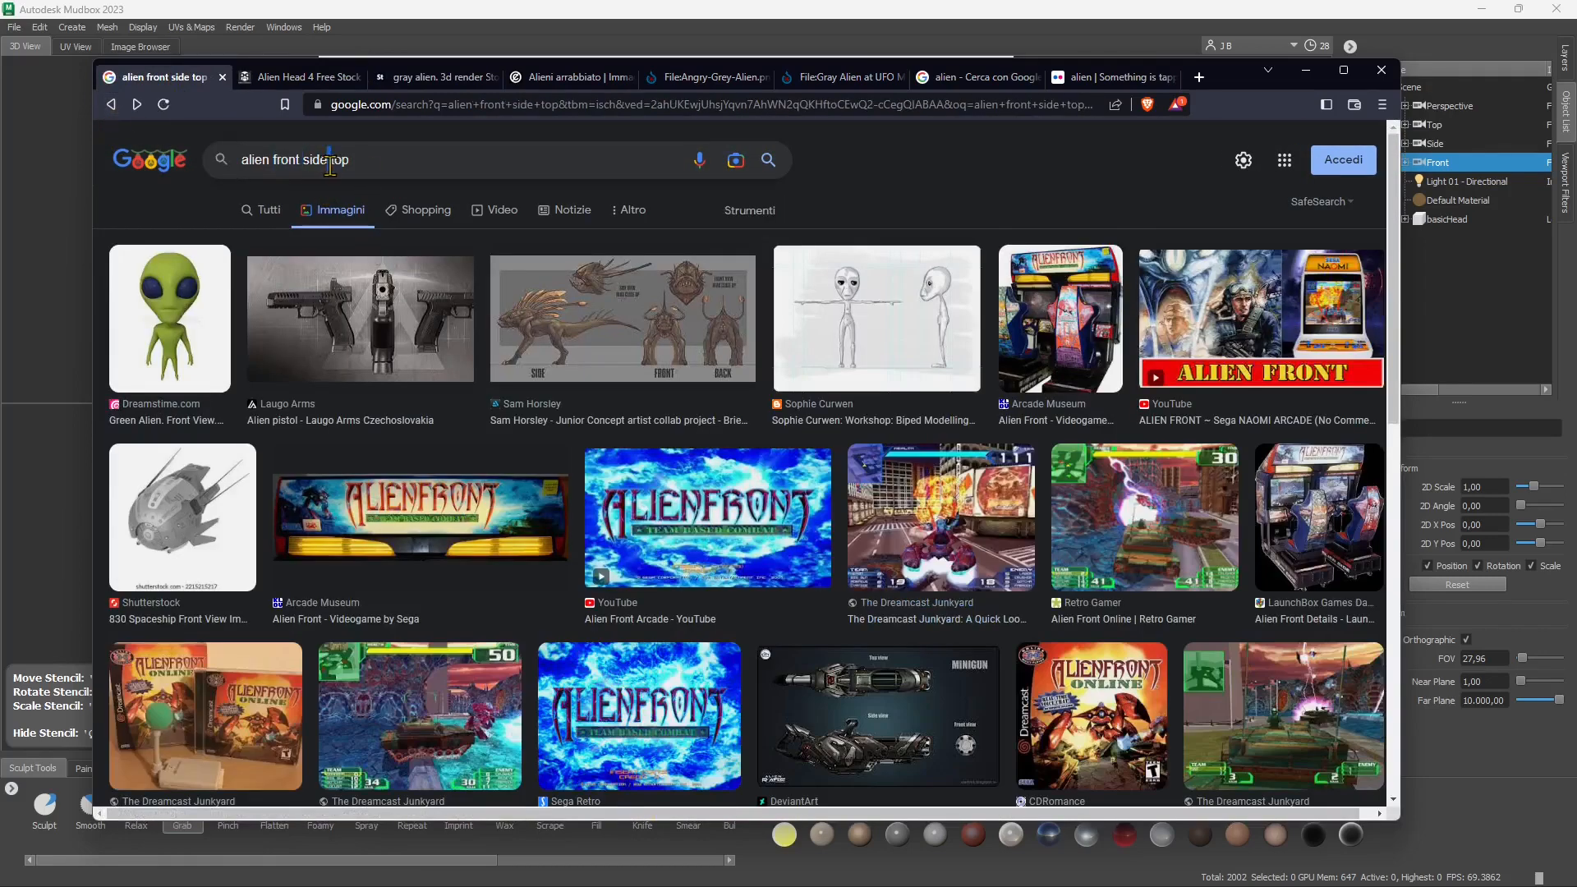
drag(303, 160, 331, 161)
double_click(341, 161)
double_click(321, 163)
double_click(337, 162)
click(378, 168)
click(670, 336)
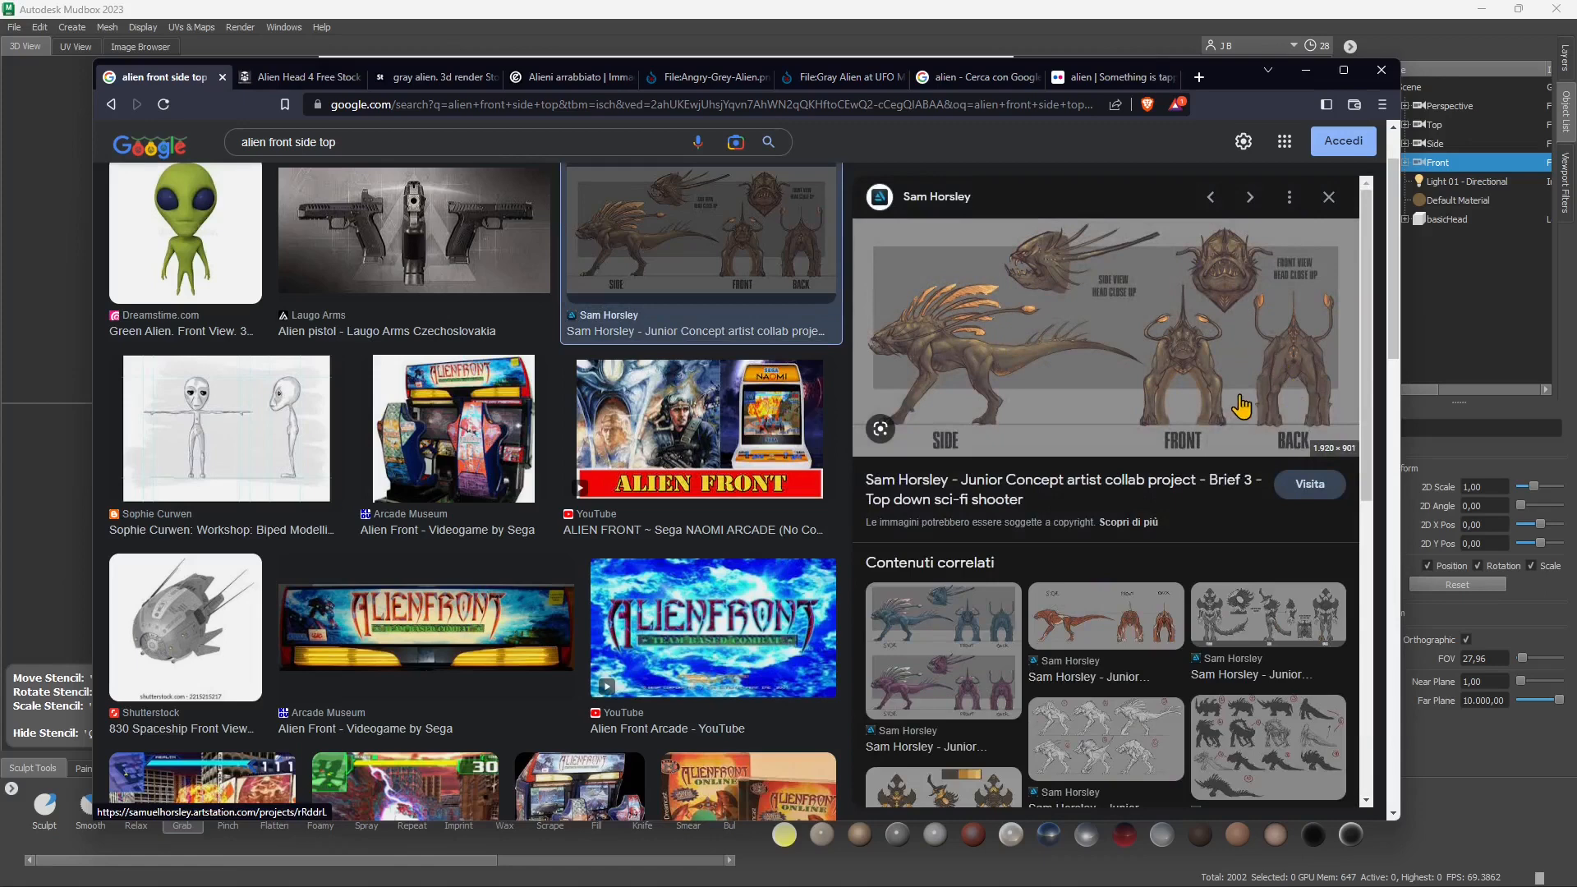
click(311, 427)
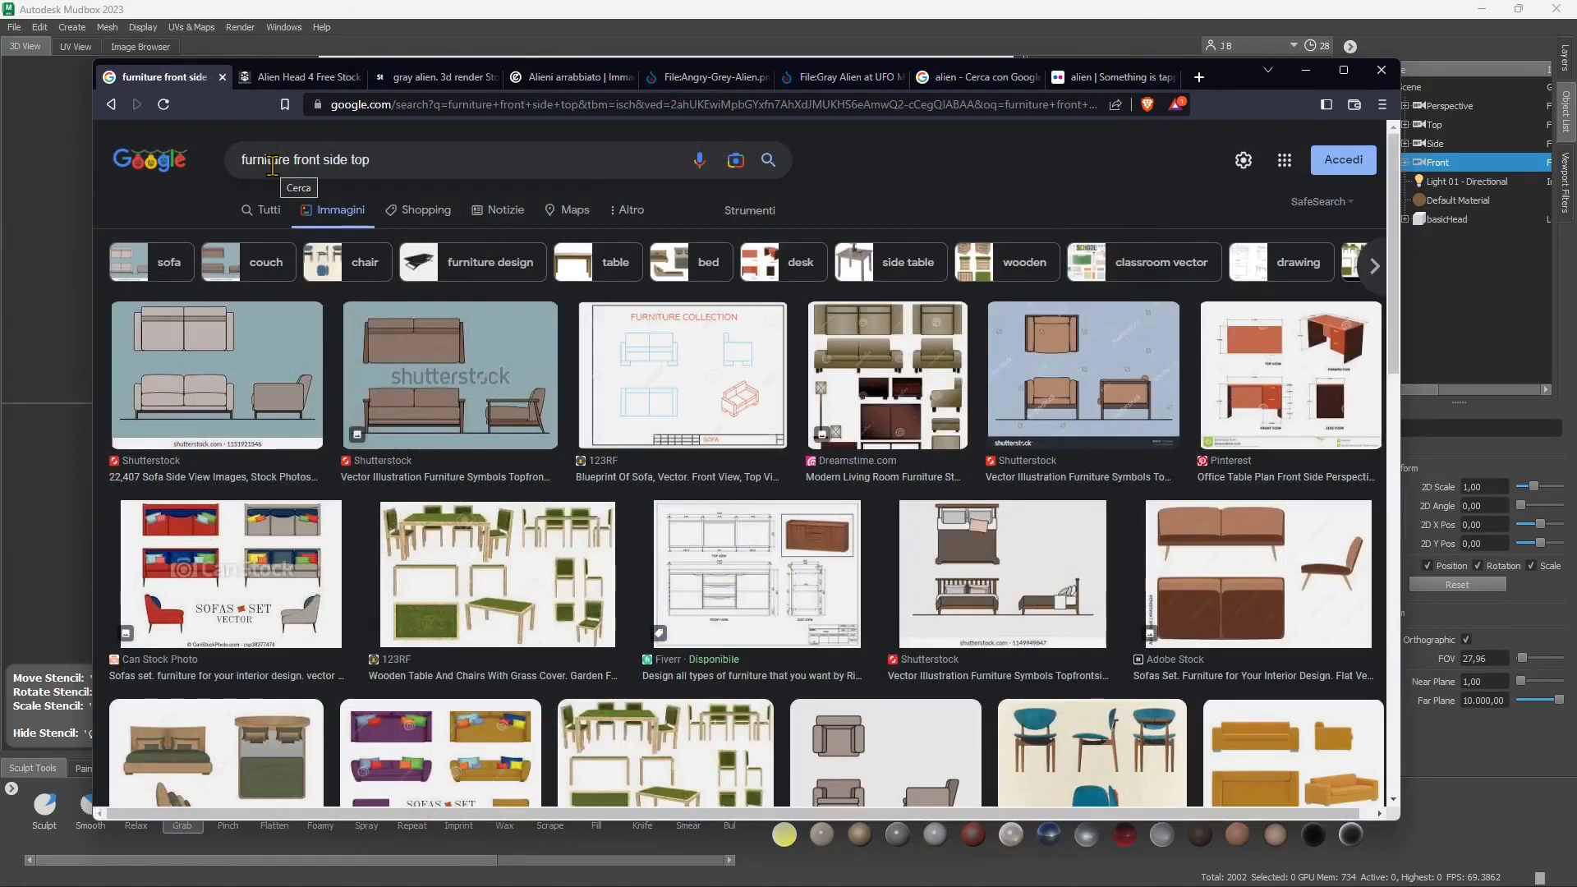
Search Google Images for "veihicle front side top"
double_click(268, 164)
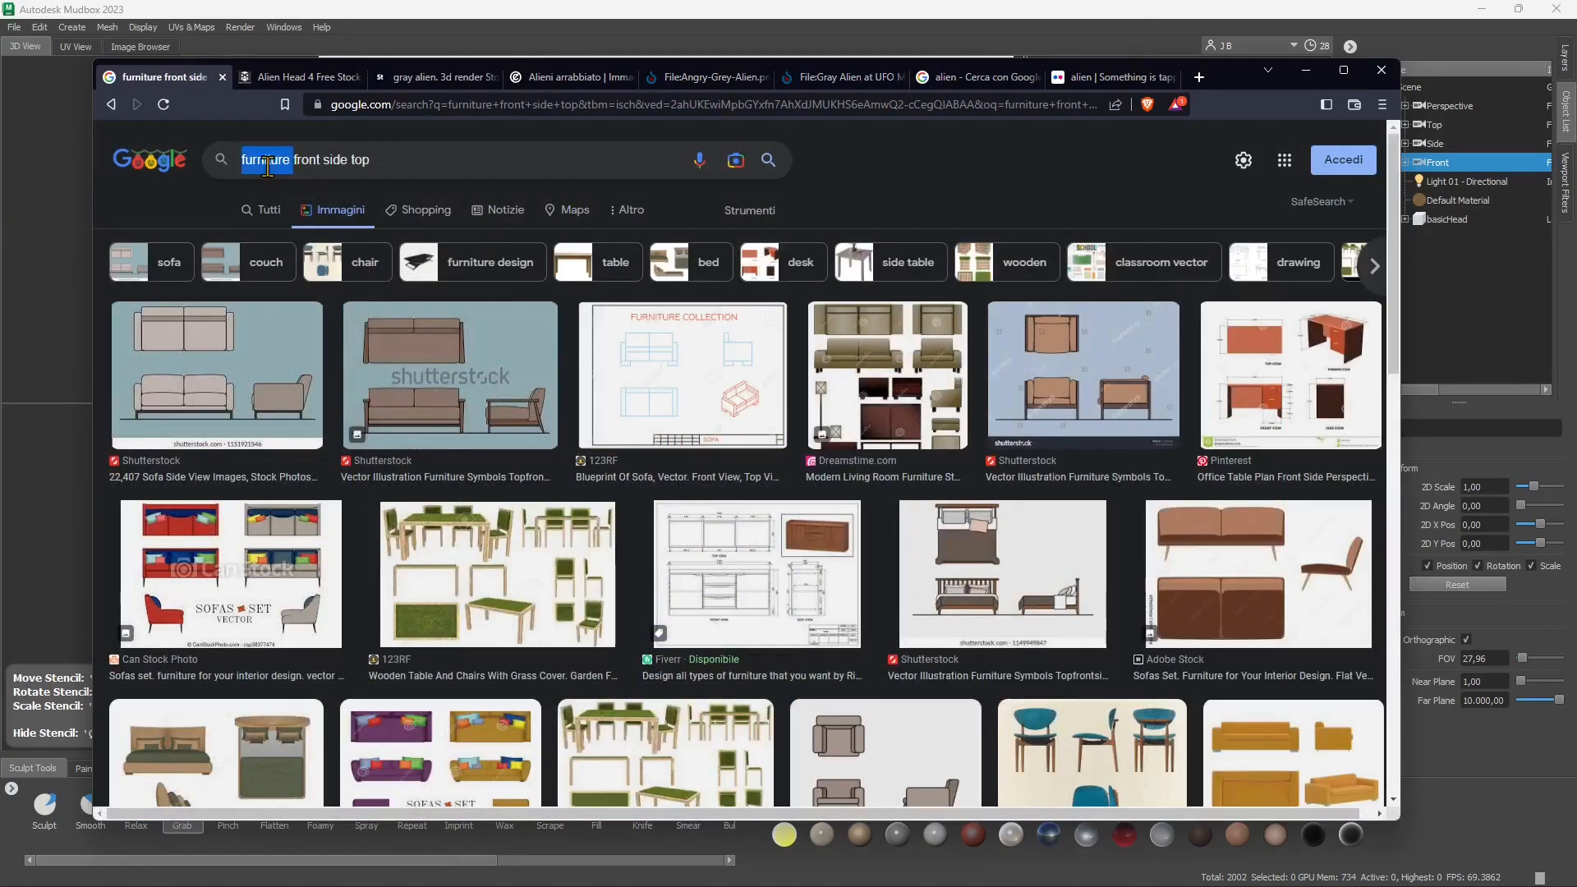
text(veihicle)
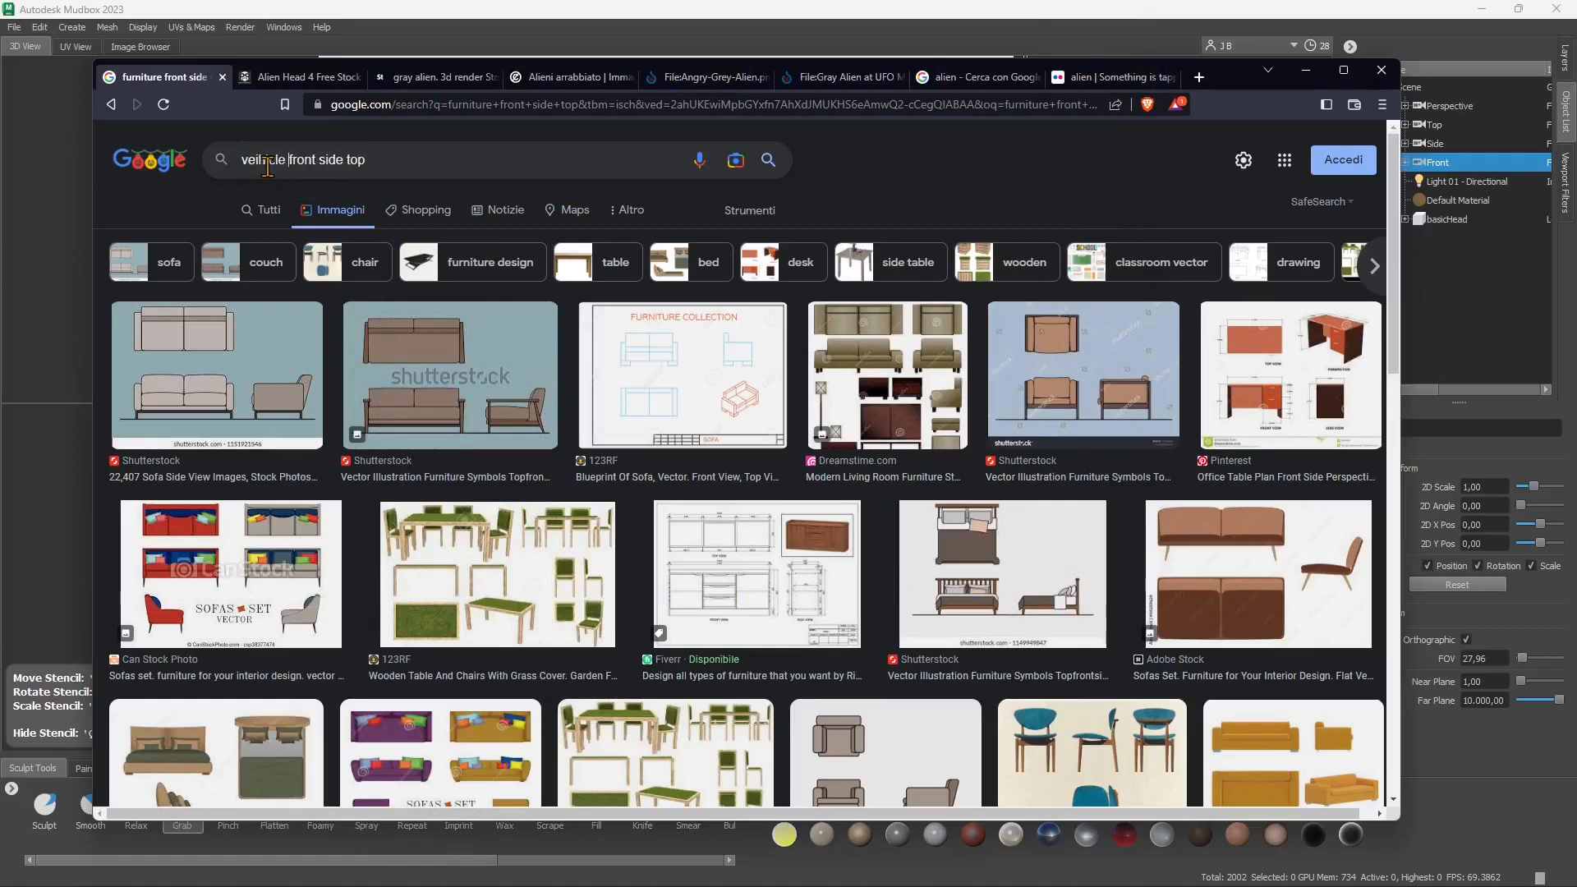
key(Return)
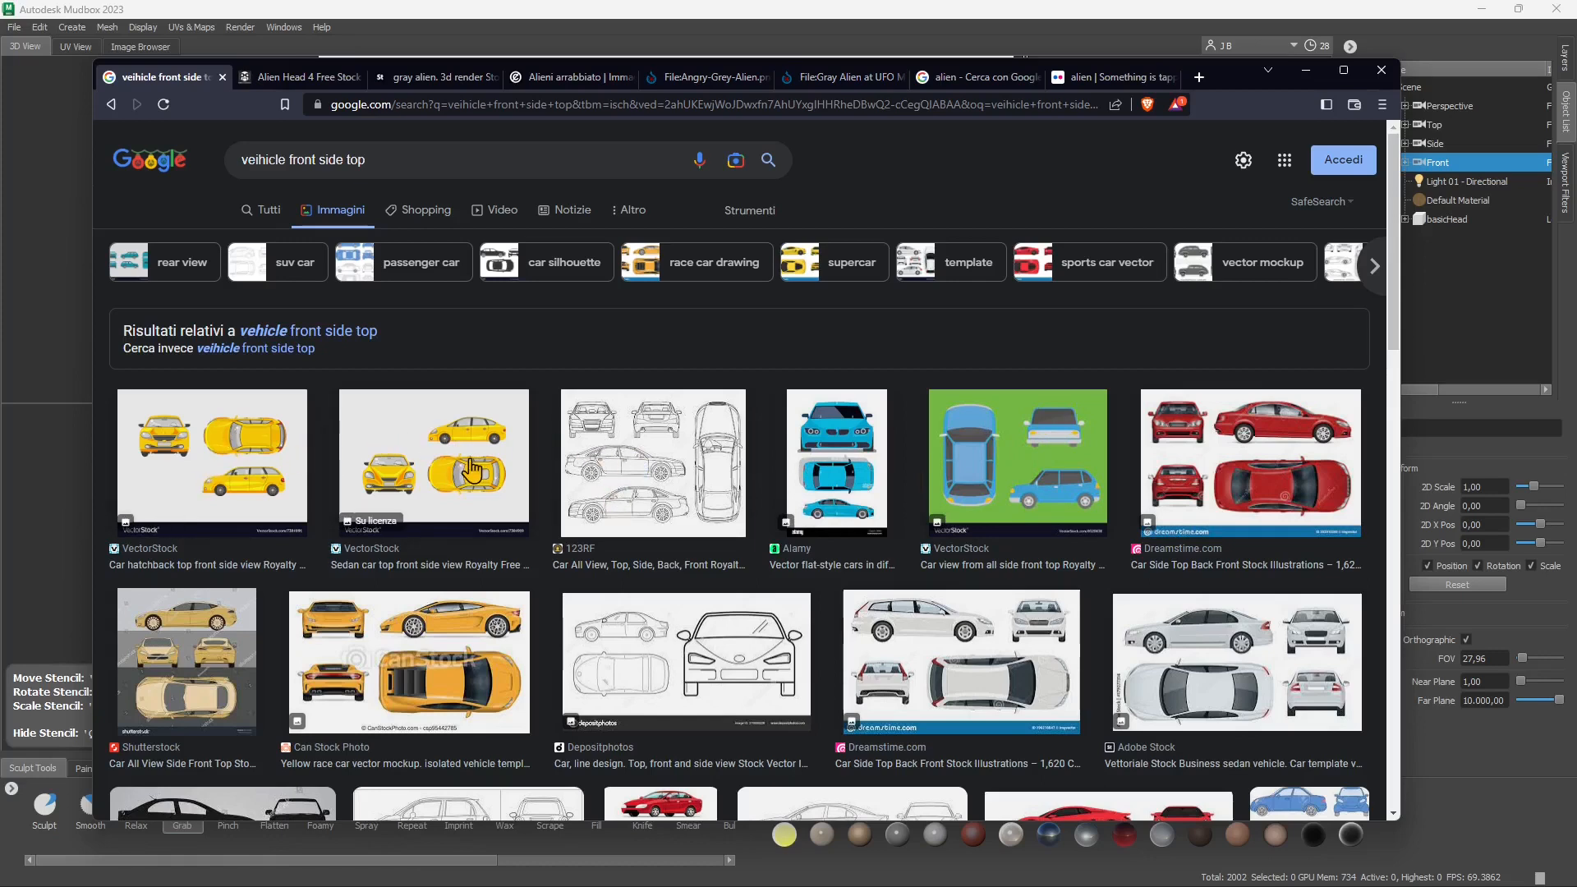
Switch back to Mudbox and select the Side and Top cameras alternately in the scene list
click(1306, 71)
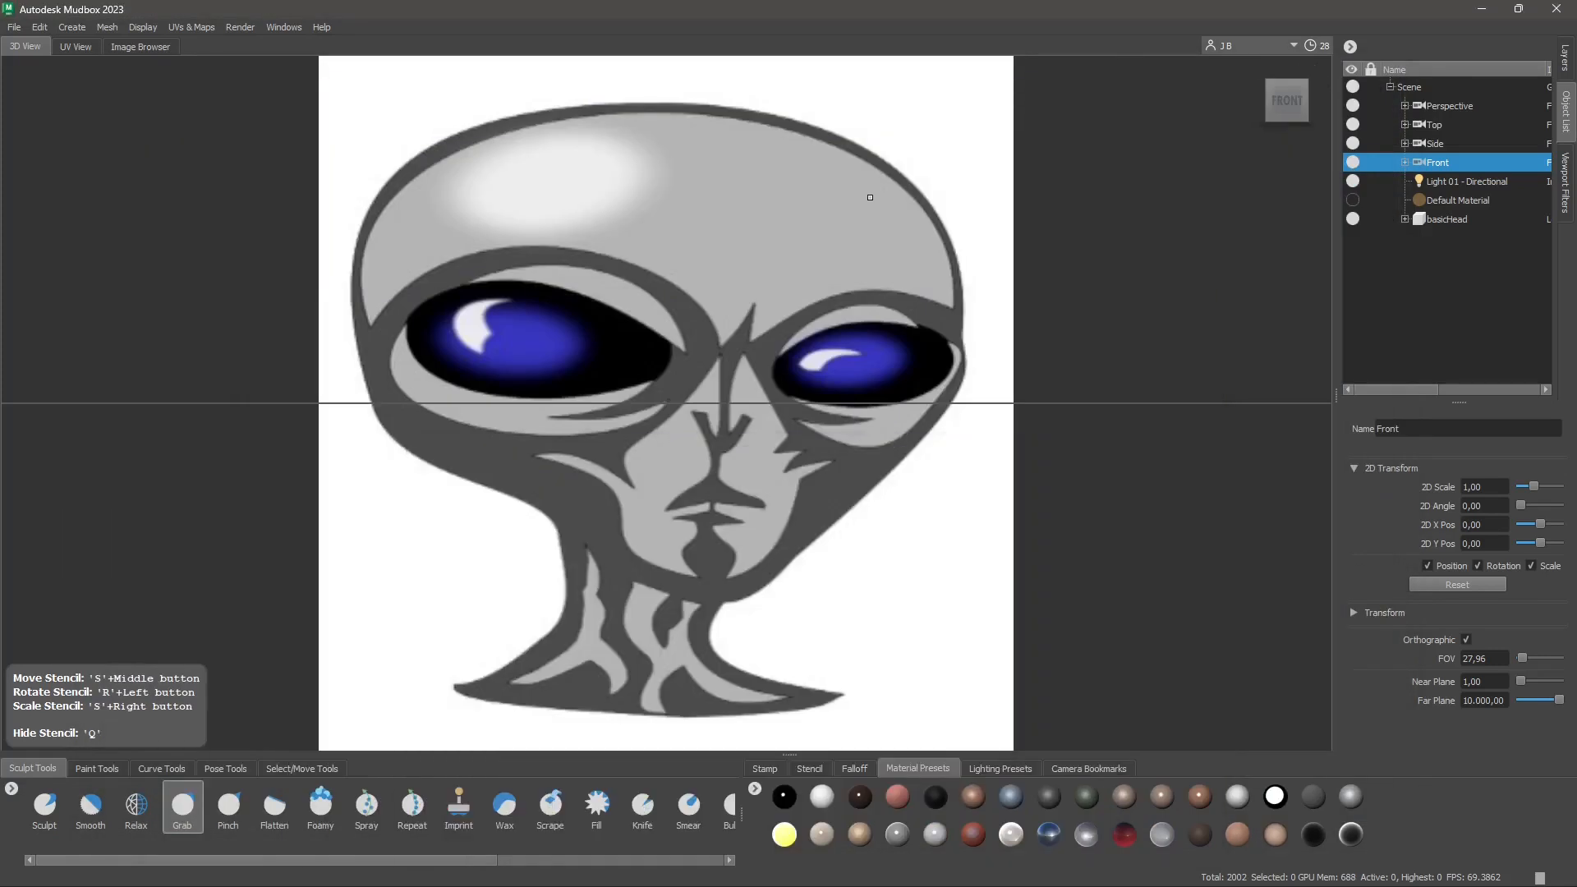
click(1436, 145)
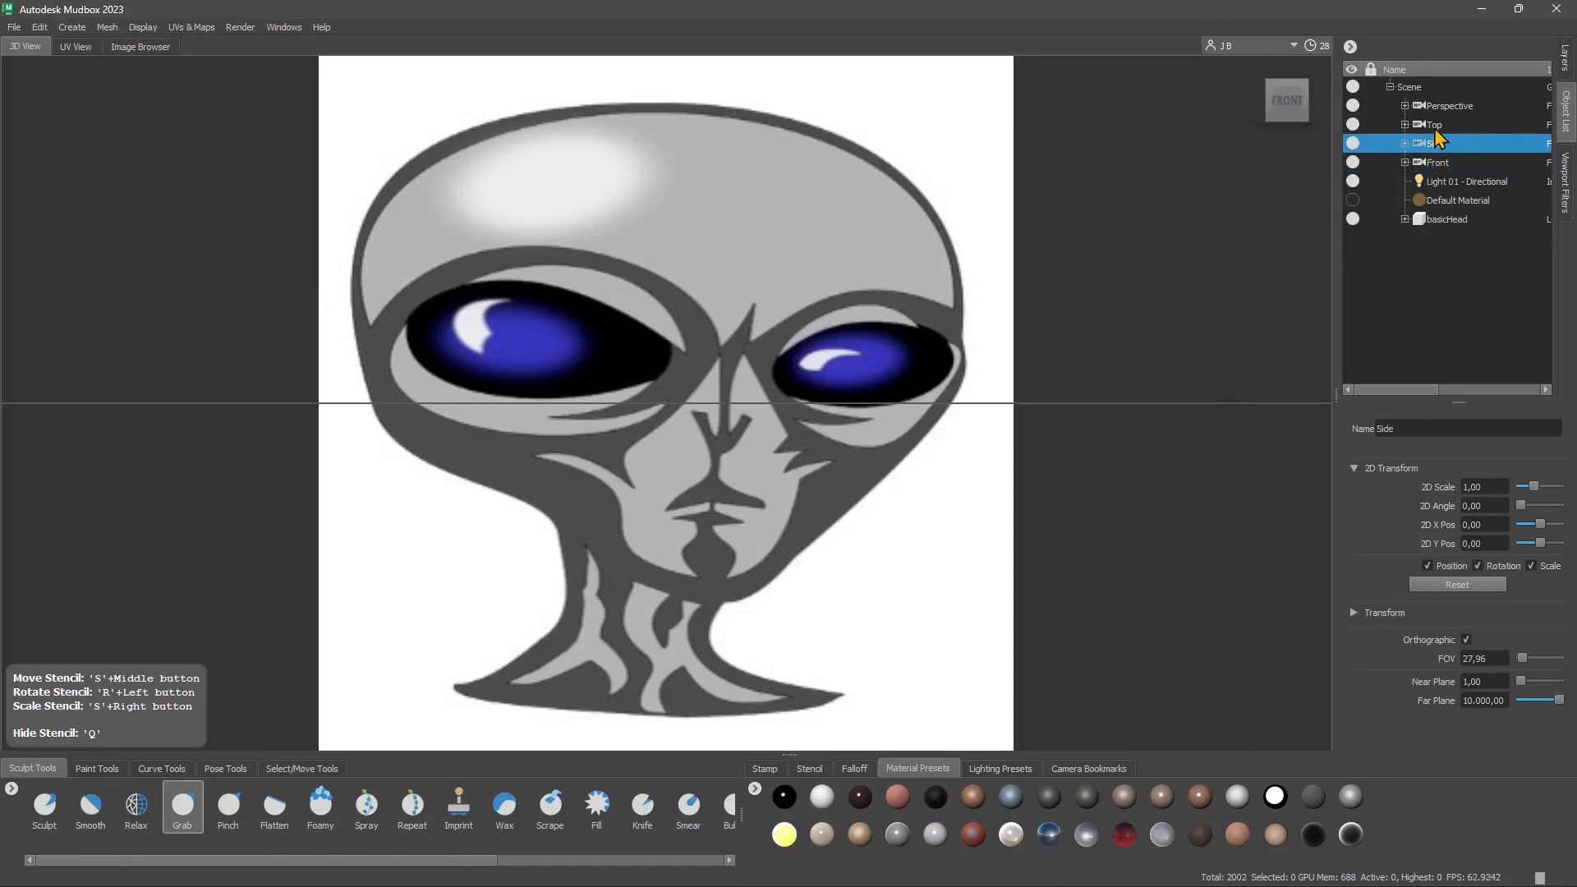
click(1434, 128)
click(1434, 146)
click(1436, 130)
click(1434, 146)
click(1434, 128)
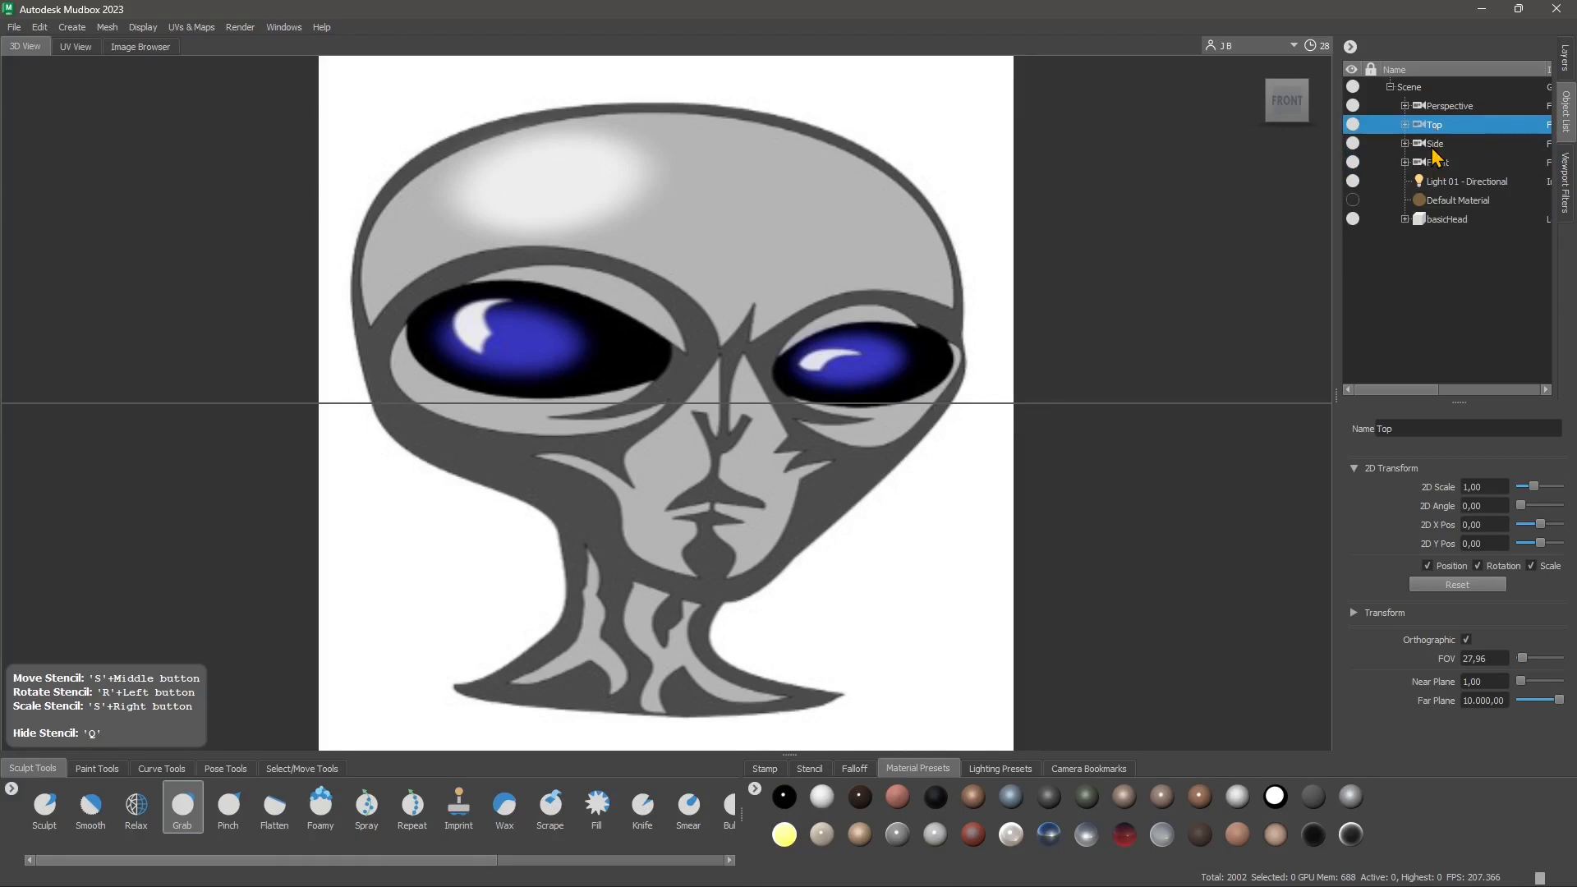
Expand the Front camera, select its ImagePlane and lower the image's Visibility to 0,21
click(1426, 165)
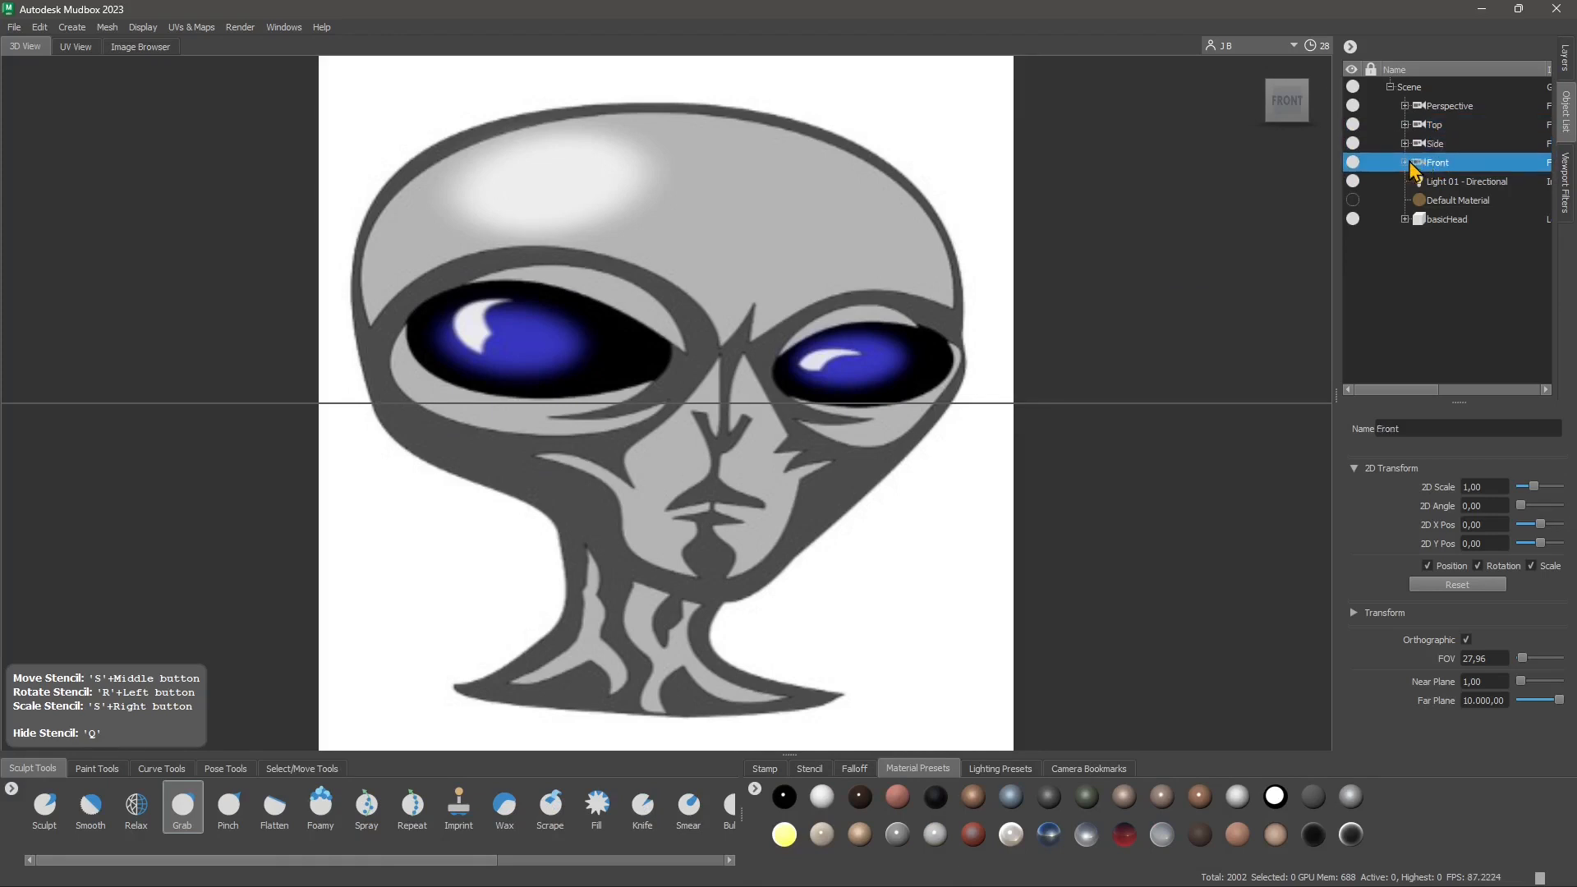
click(1405, 162)
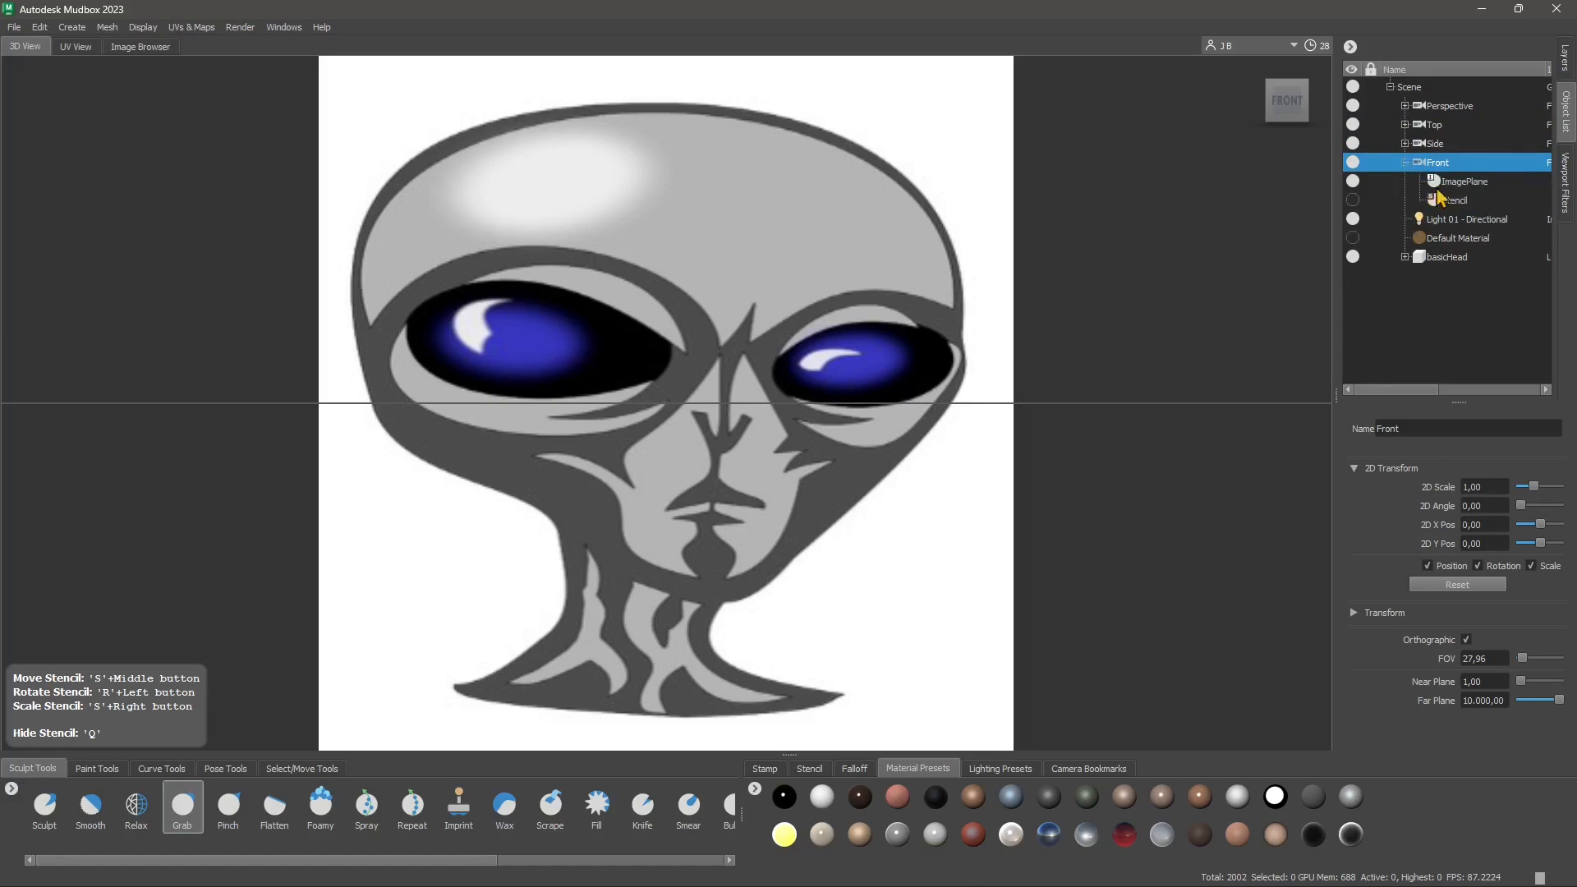
click(1450, 184)
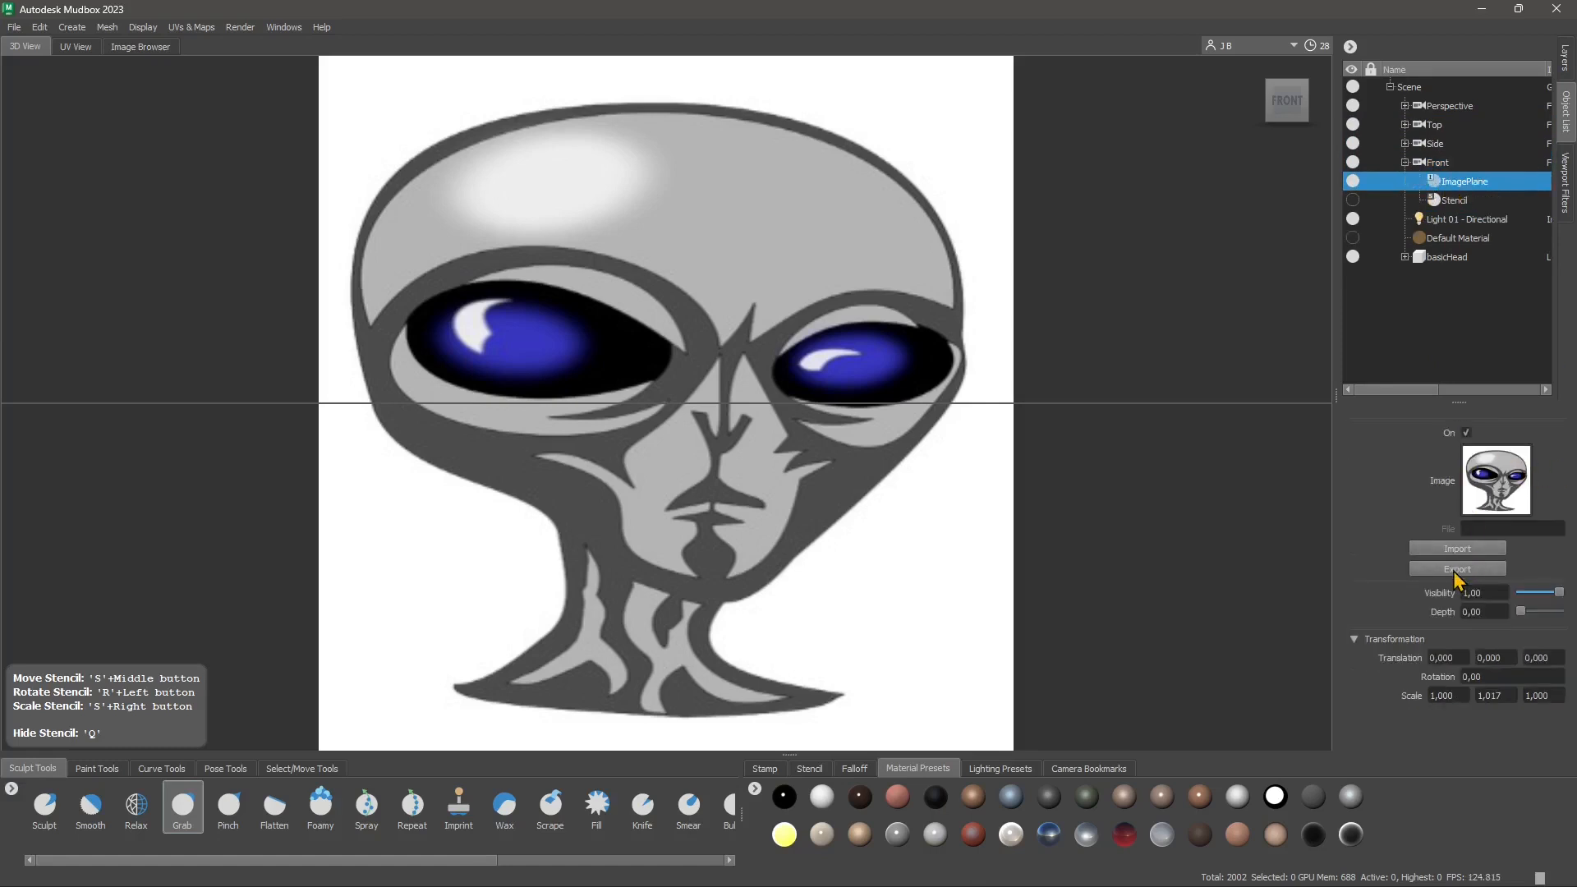
drag(1558, 592, 1534, 624)
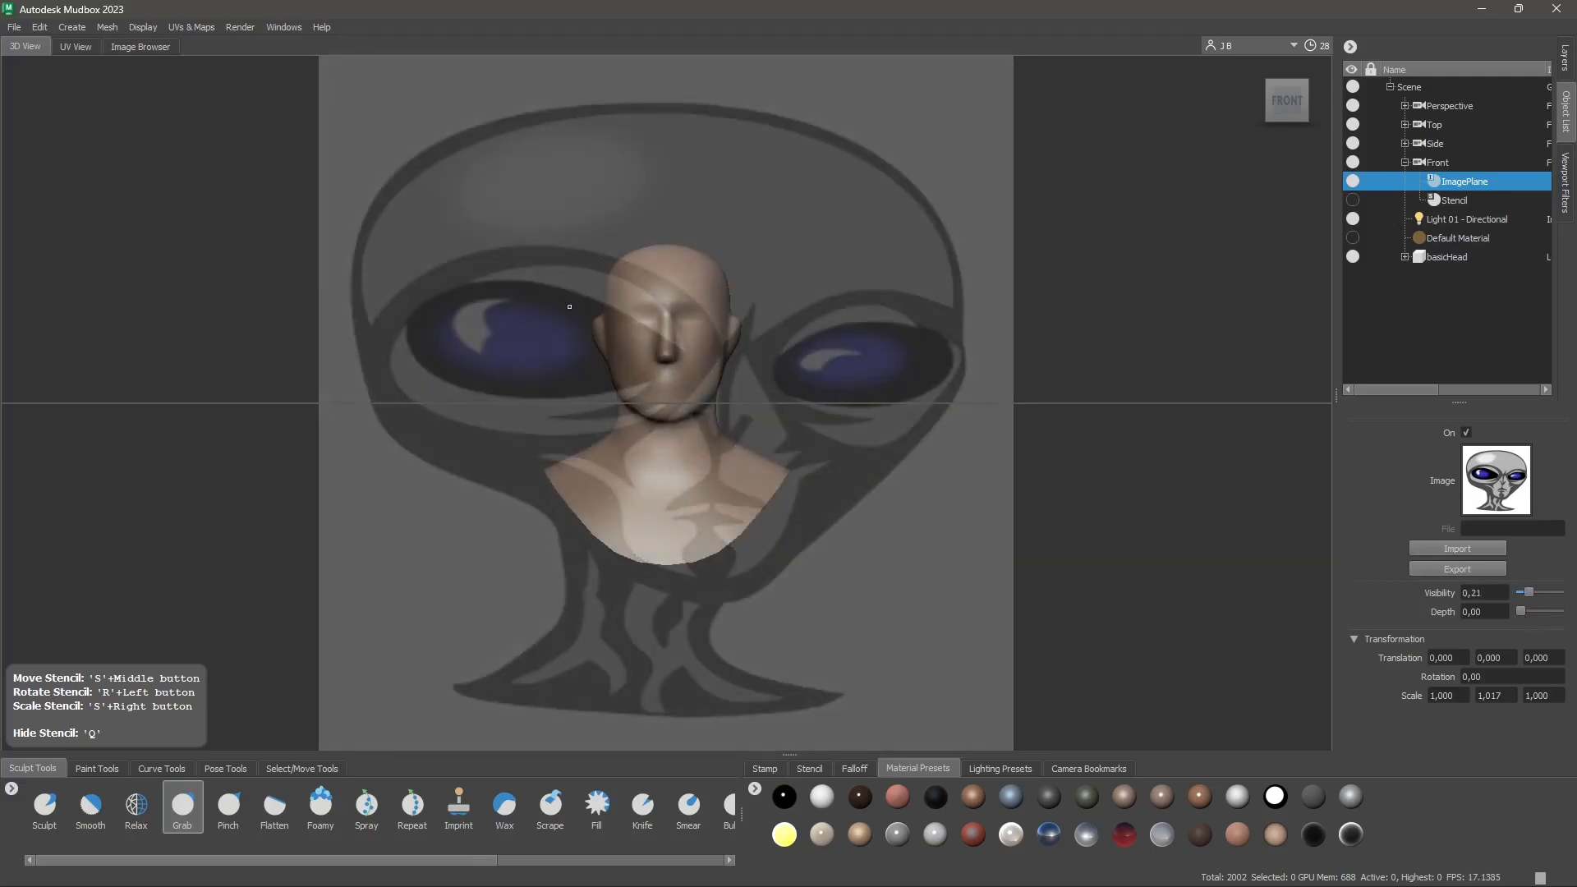
Compare the basic head's size and placement with the alien reference image in the Front view
scroll(644, 311, up, 5)
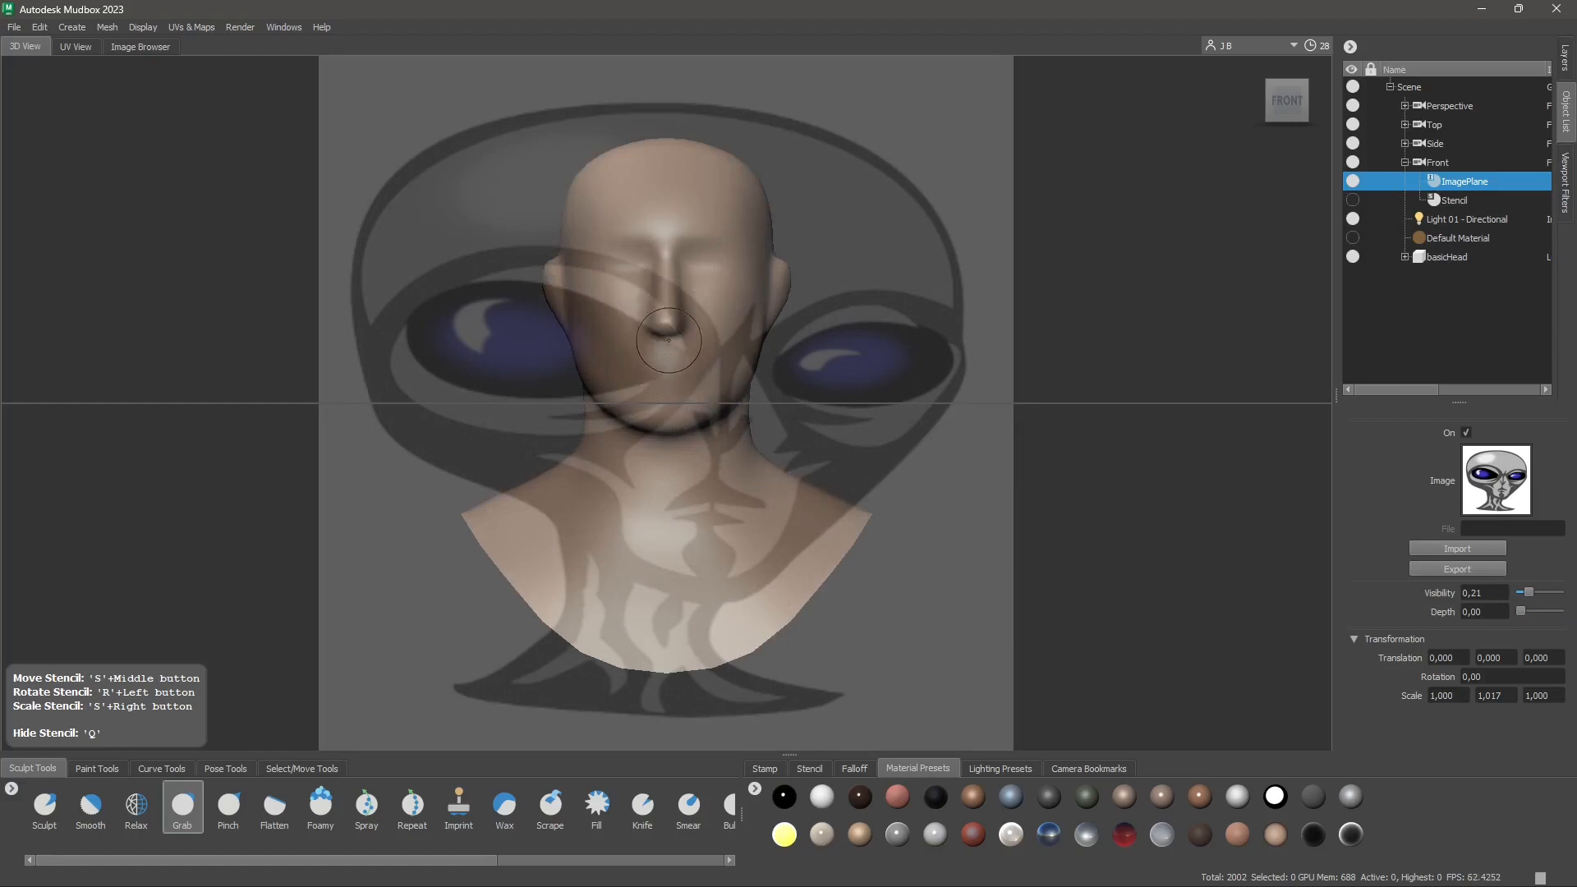
scroll(668, 339, up, 3)
scroll(703, 281, down, 6)
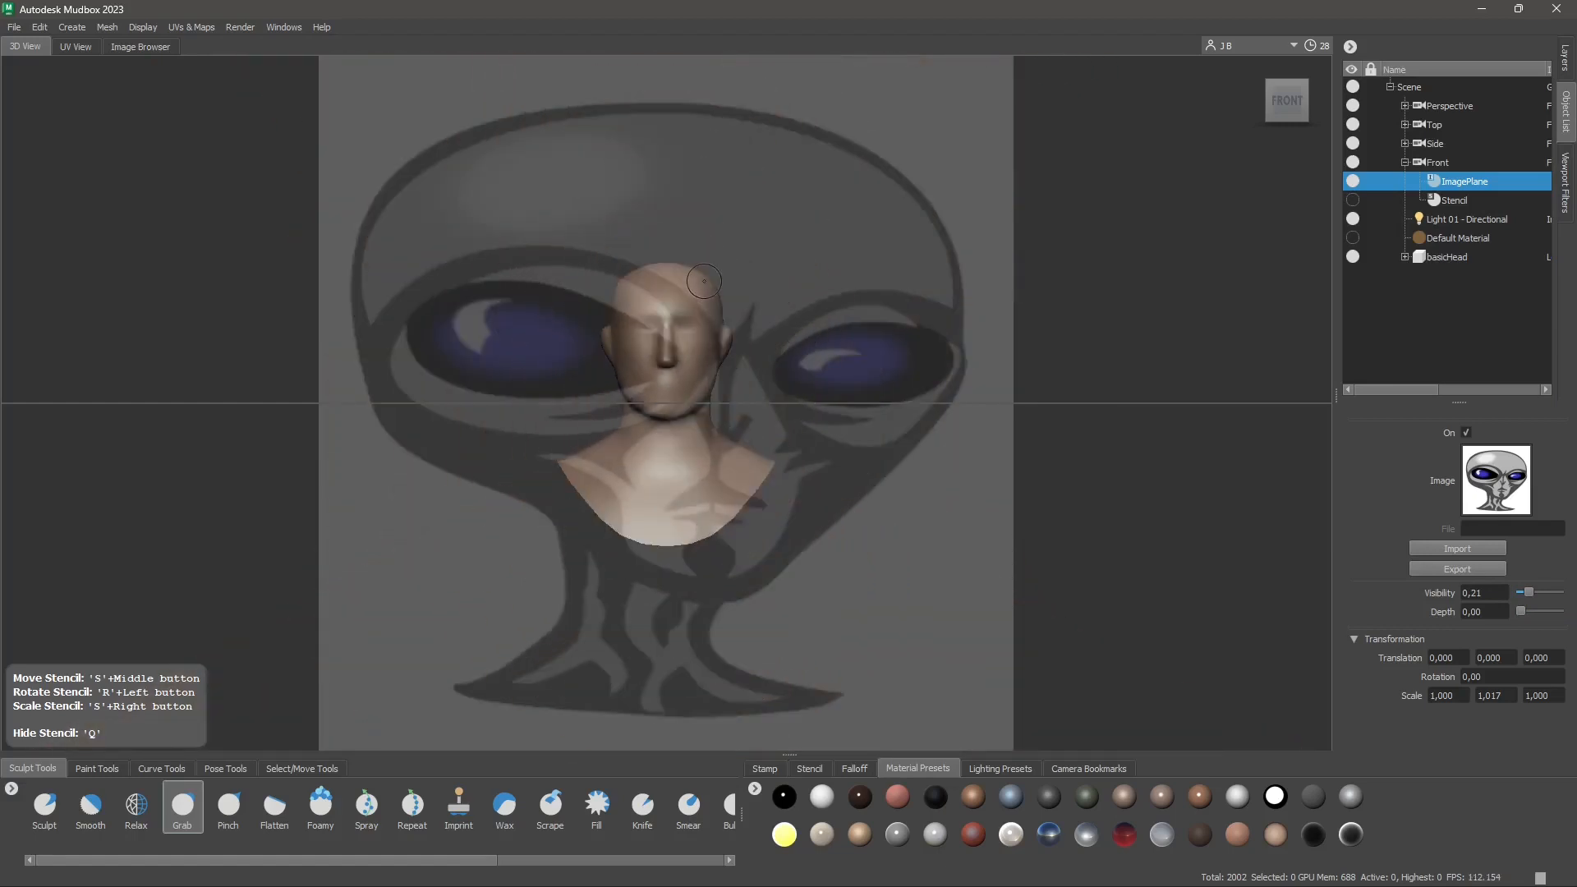
scroll(704, 281, up, 5)
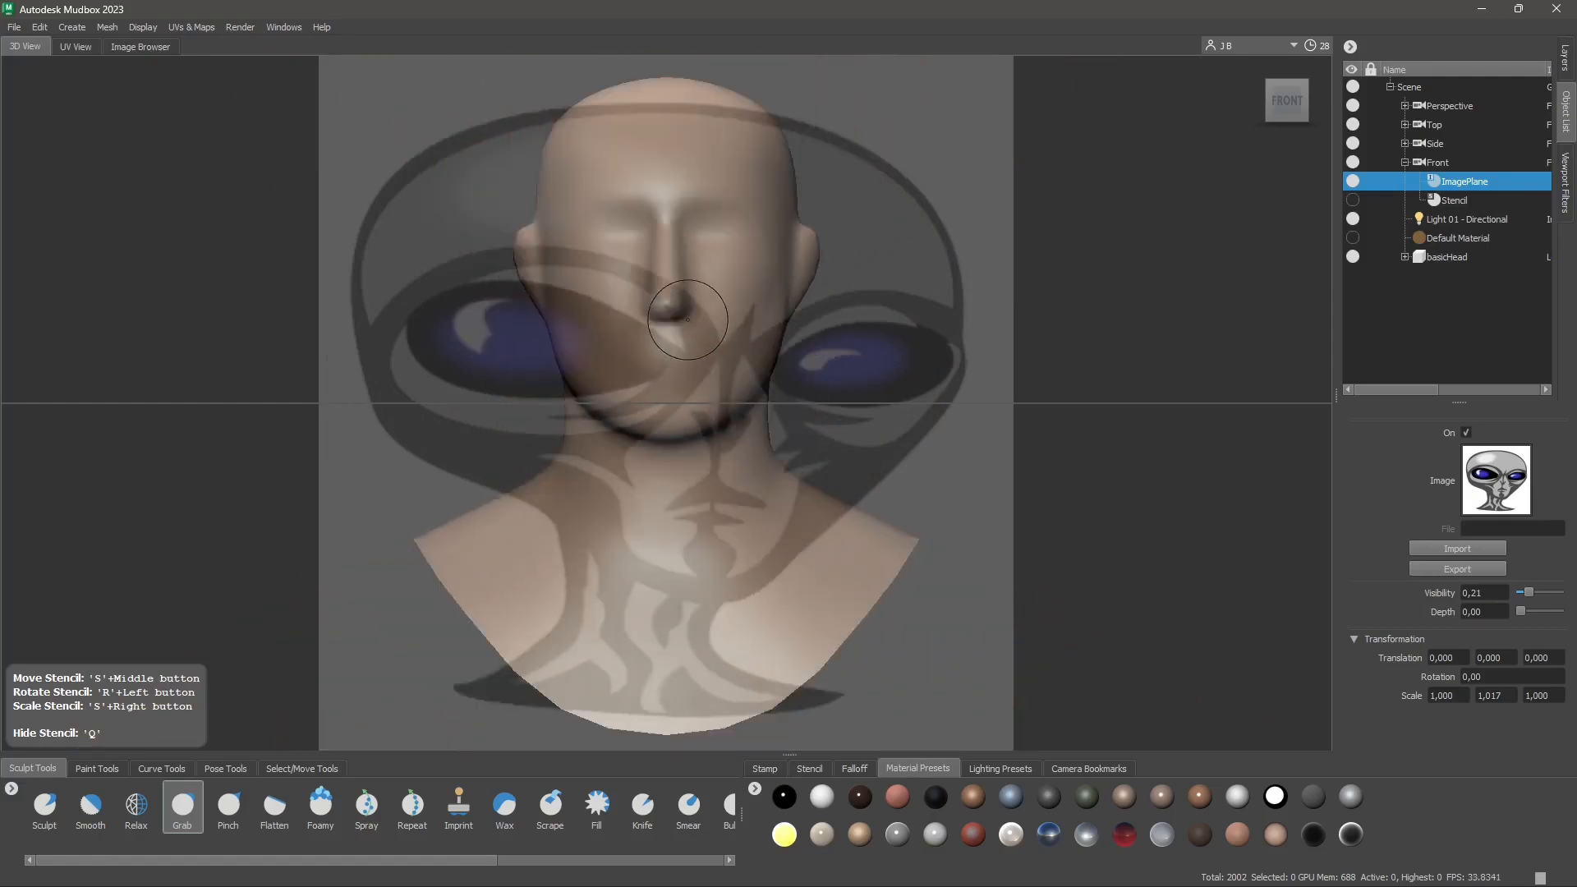
scroll(688, 319, down, 3)
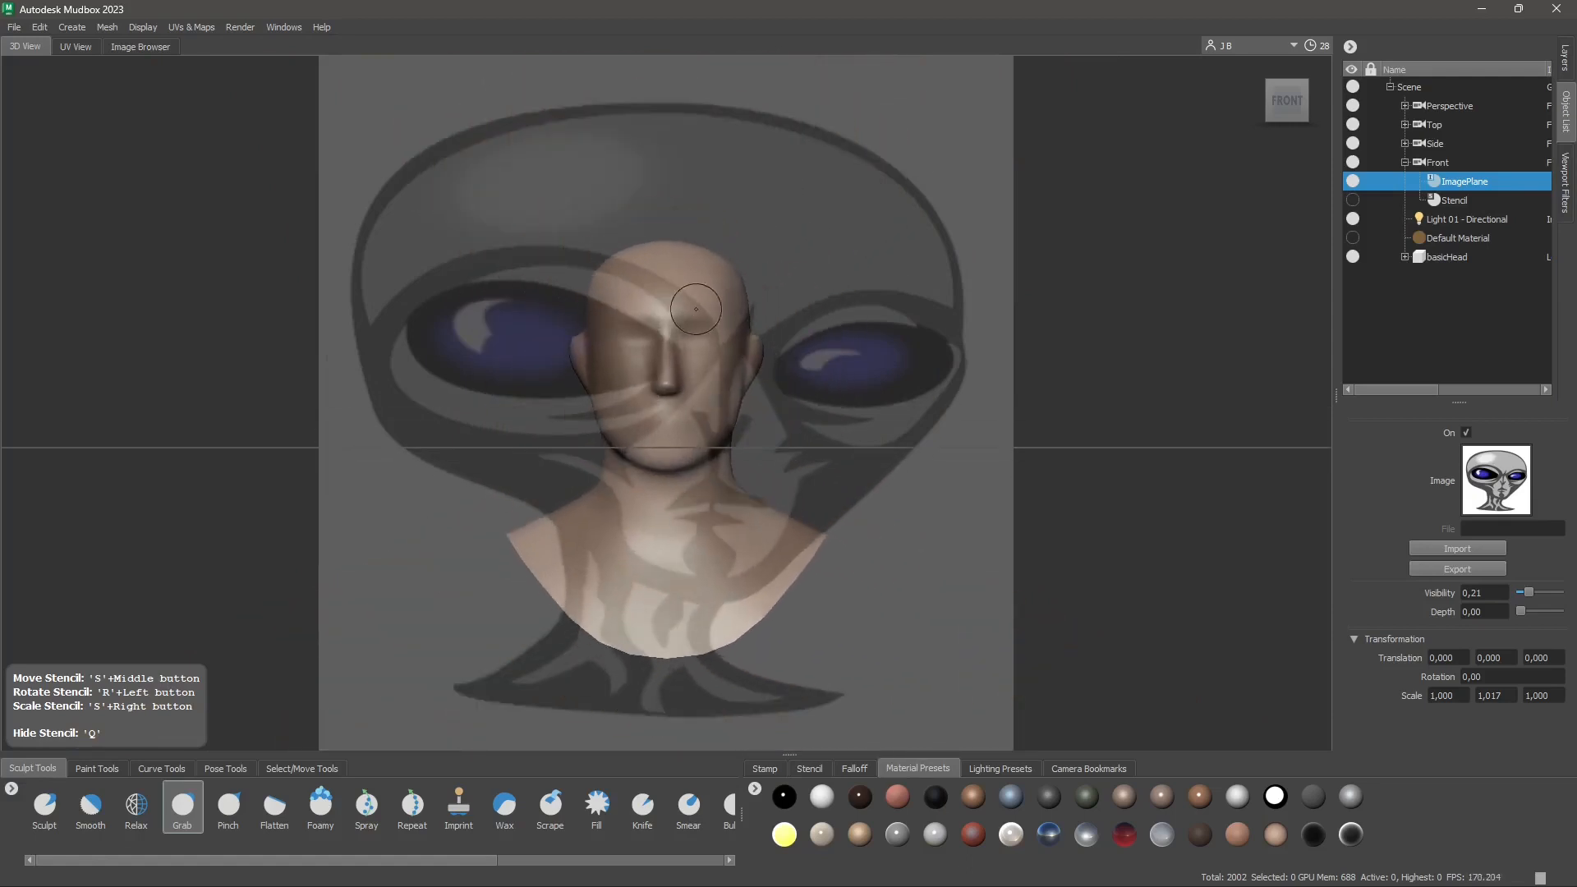
scroll(649, 348, down, 2)
scroll(690, 328, up, 4)
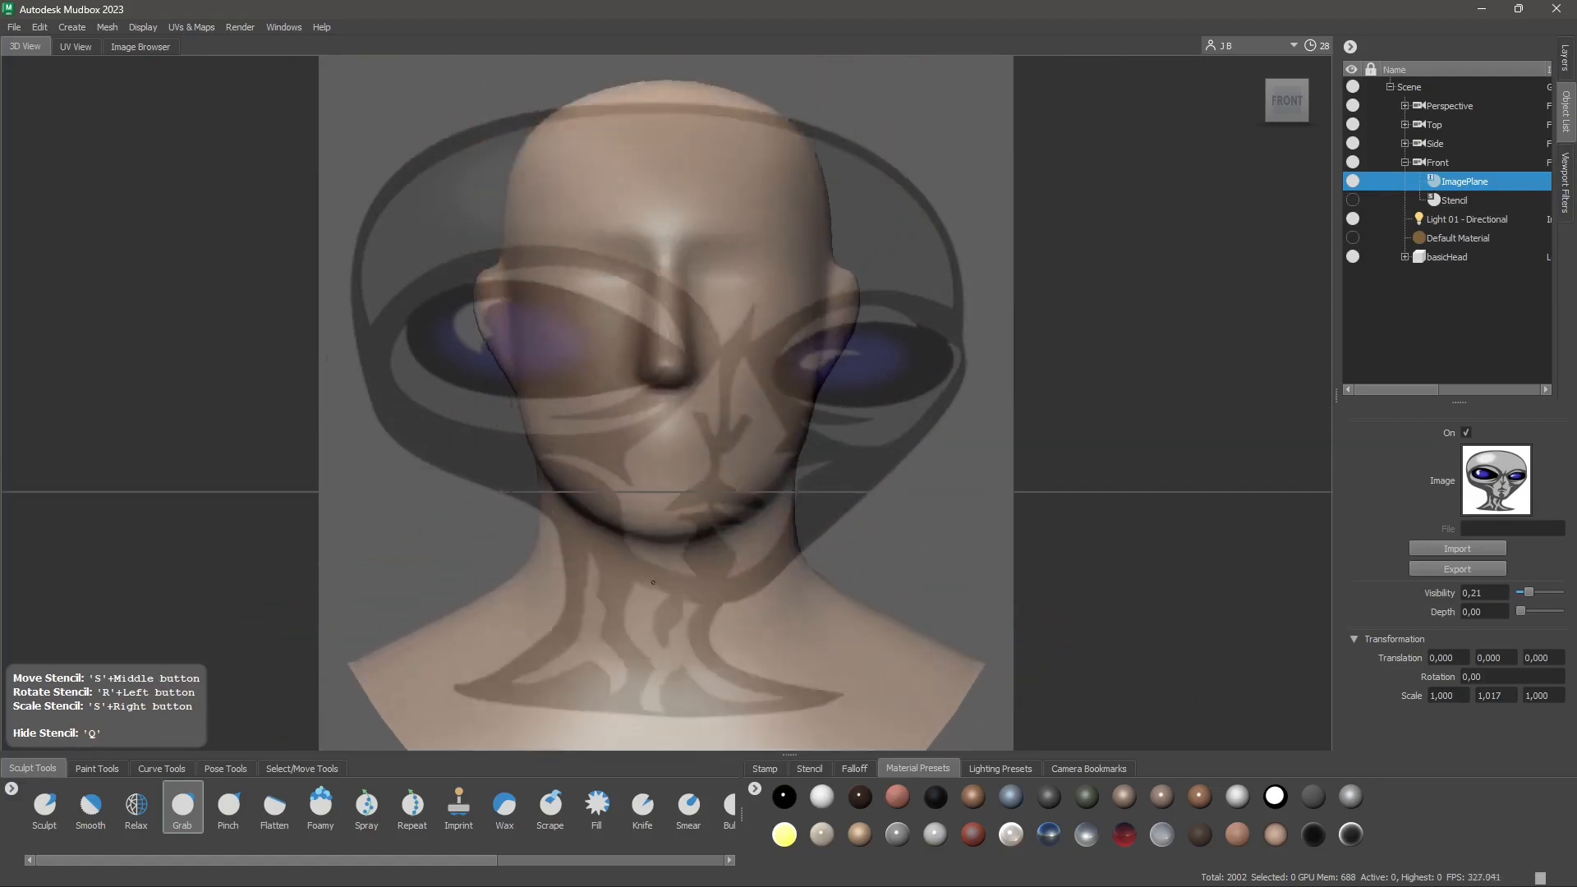
scroll(724, 315, down, 3)
alt+right_drag(725, 316, 708, 318)
mouse_move(683, 364)
alt+middle_down()
mouse_move(685, 392)
mouse_move(684, 352)
alt+middle_up()
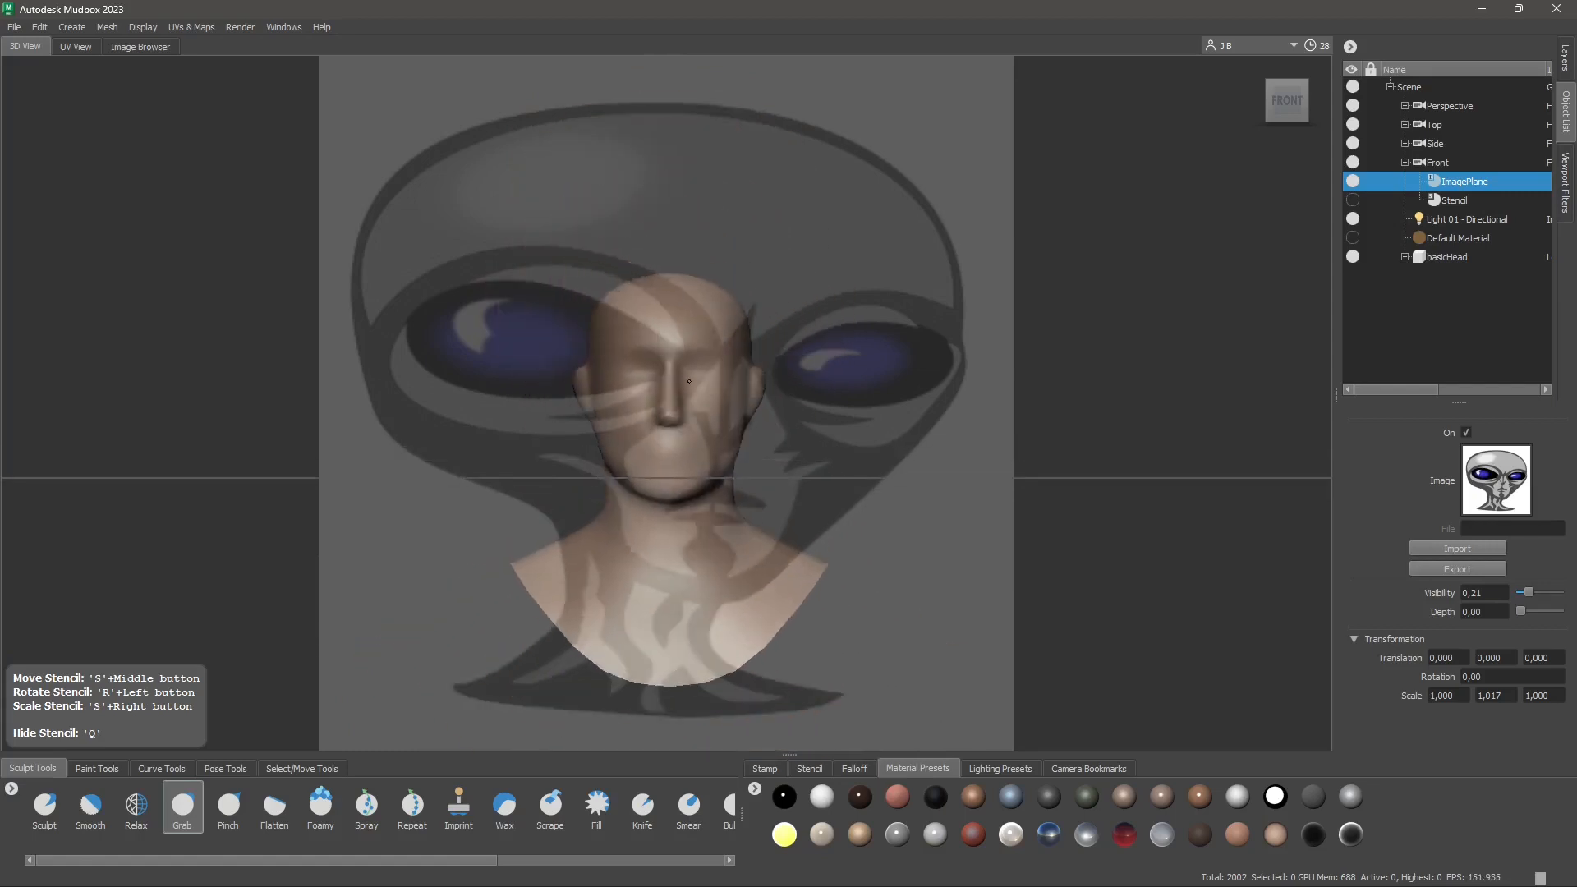
scroll(700, 373, up, 3)
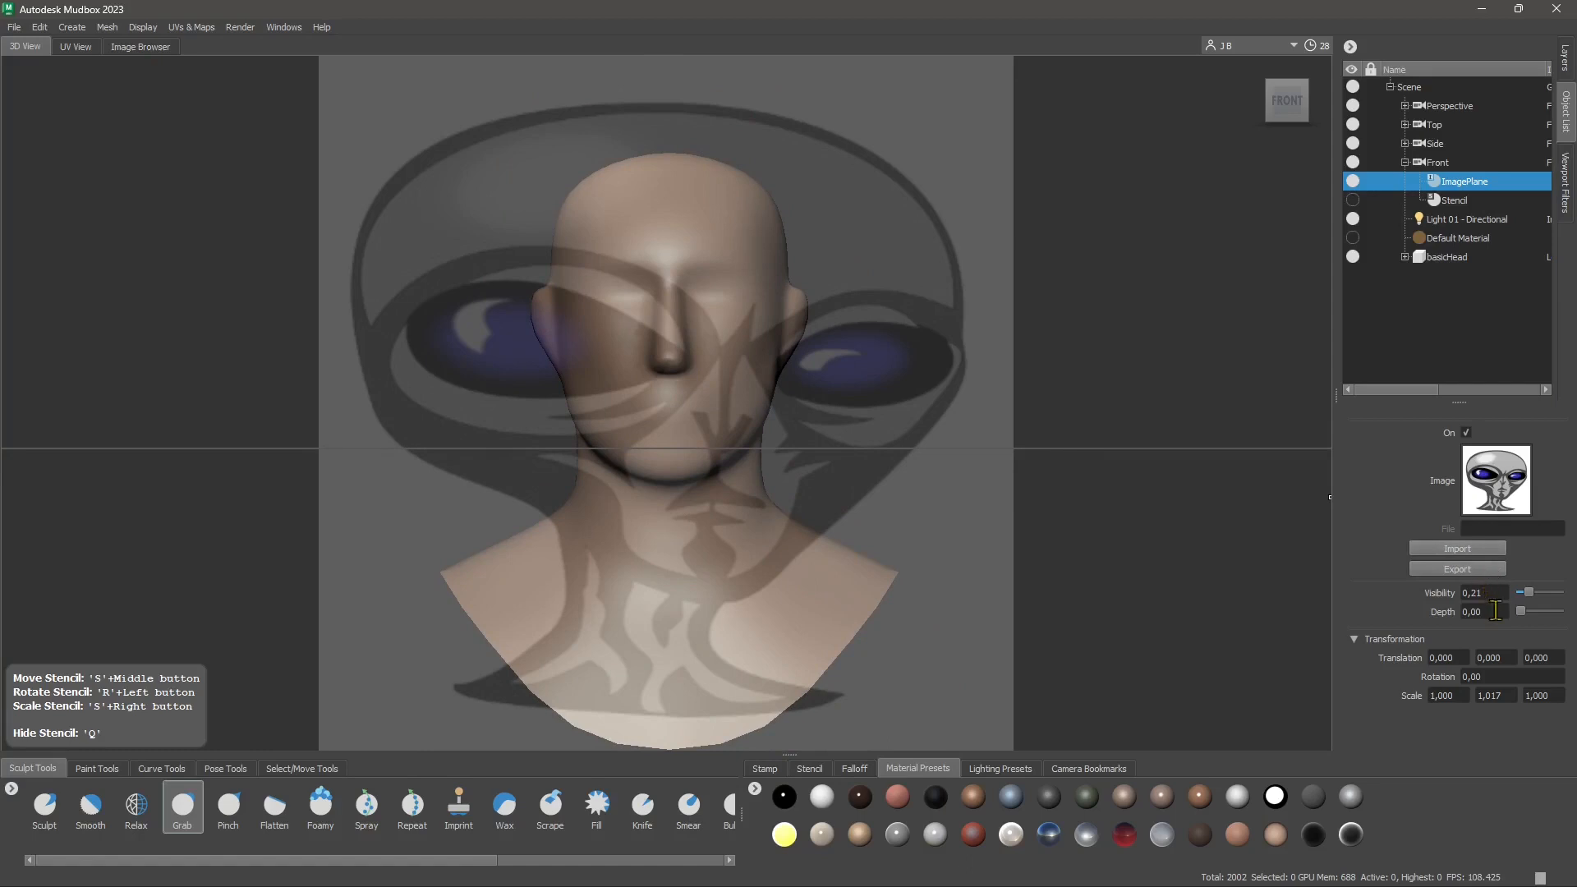
Lower the Front ImagePlane's Visibility to 0,15 and set its first Translation value to 1
drag(1521, 611, 1532, 604)
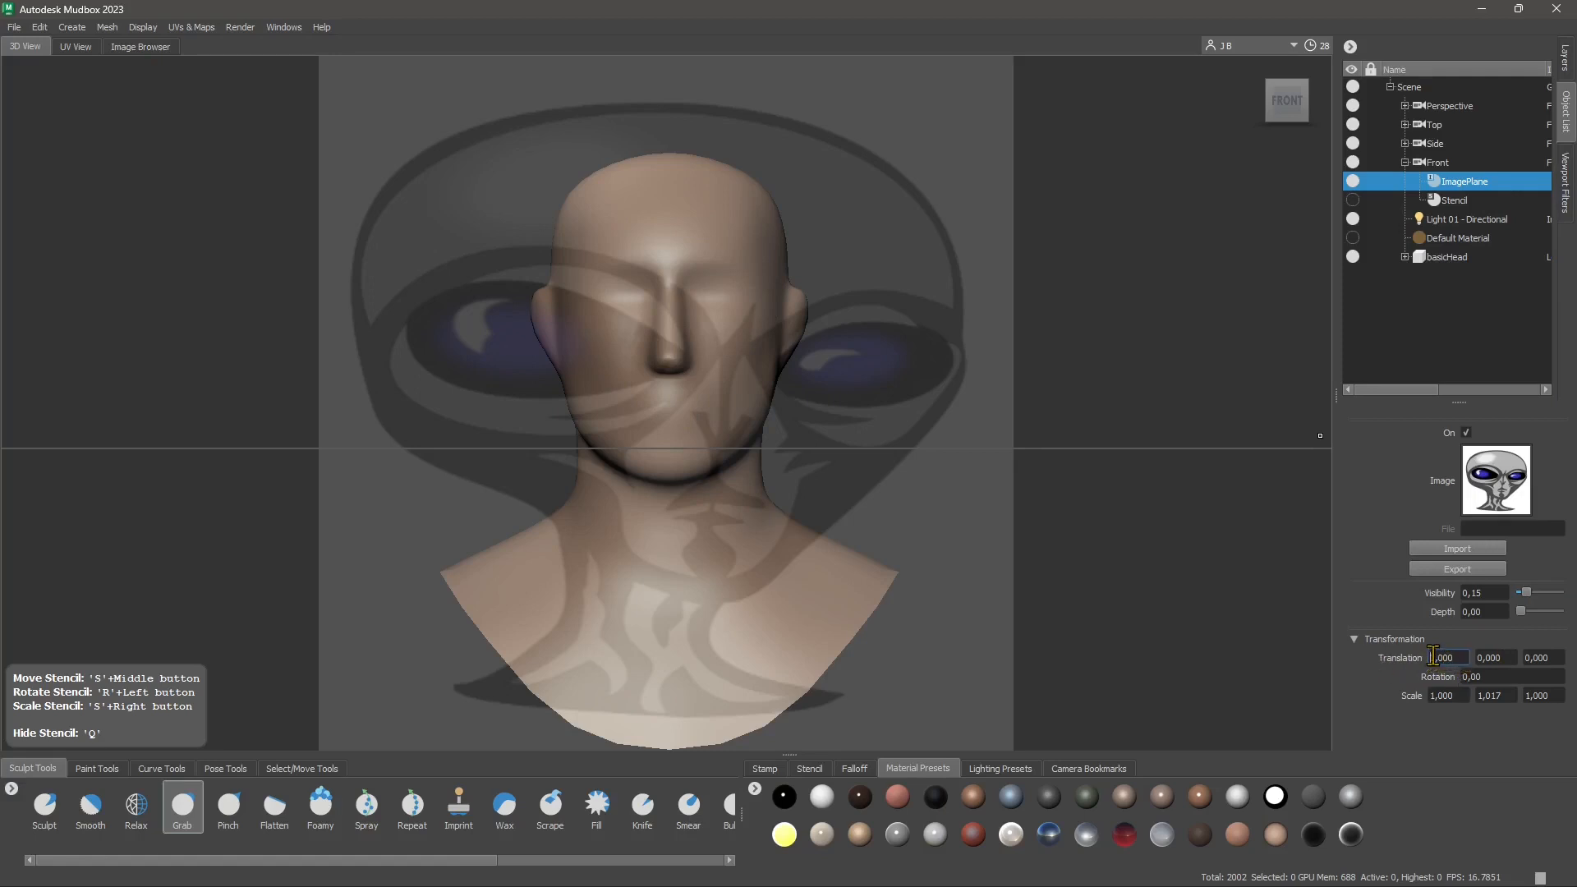
double_click(1433, 656)
text(1)
click(1503, 658)
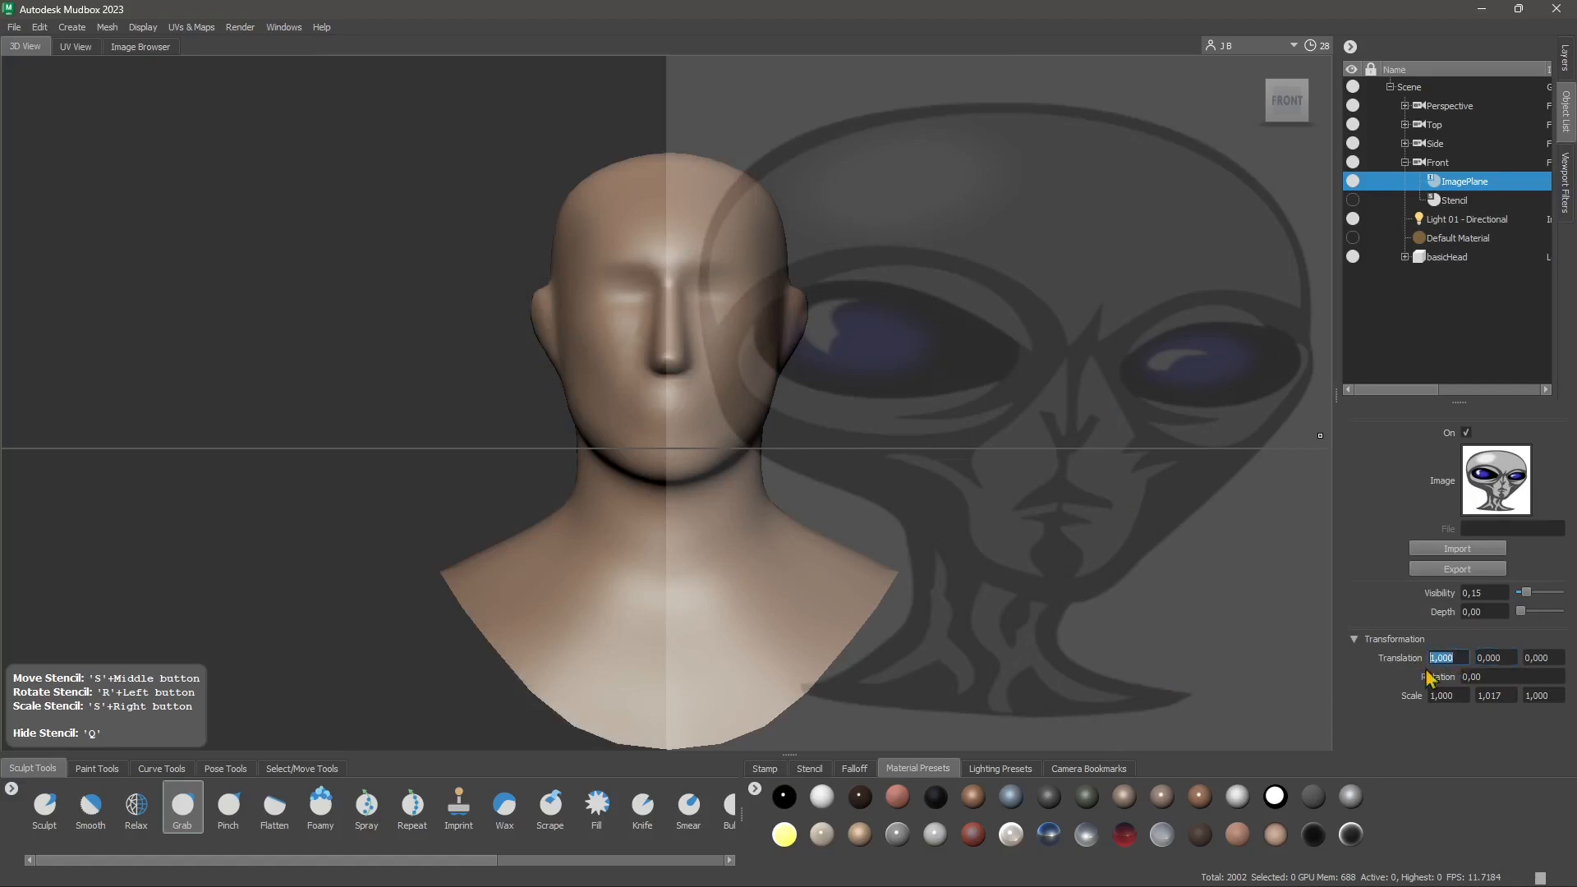
Set the second and third Translation values of the Front camera's ImagePlane to 1
text(1)
key(Return)
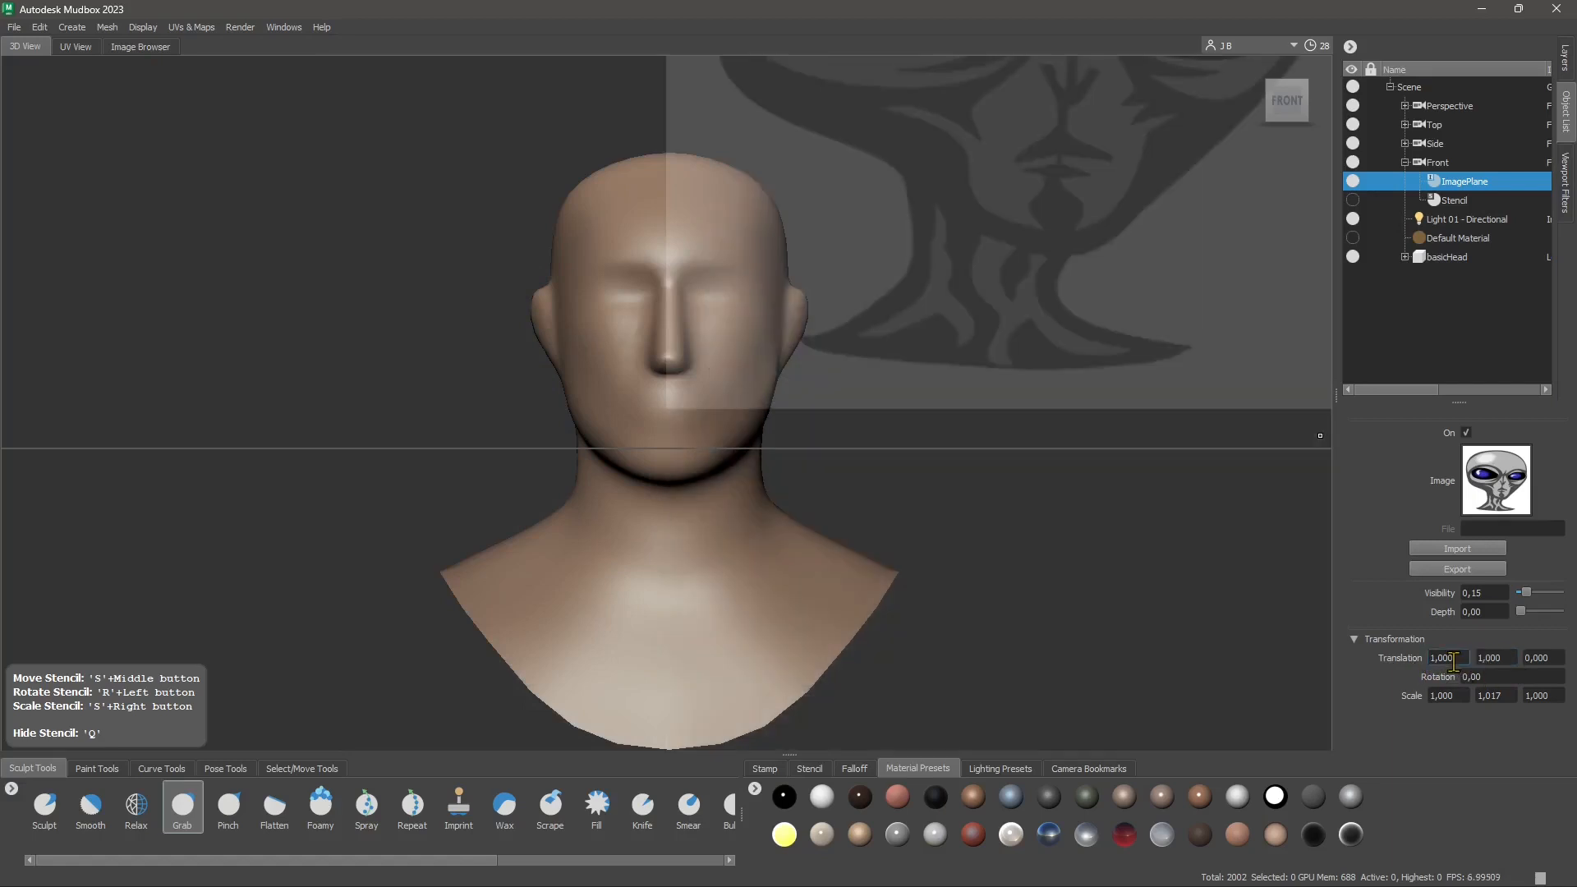
click(1534, 661)
text(1)
key(Return)
Rotate the Front camera's image plane by setting its Rotation to 45
click(1496, 679)
double_click(1476, 677)
text(45)
click(1478, 657)
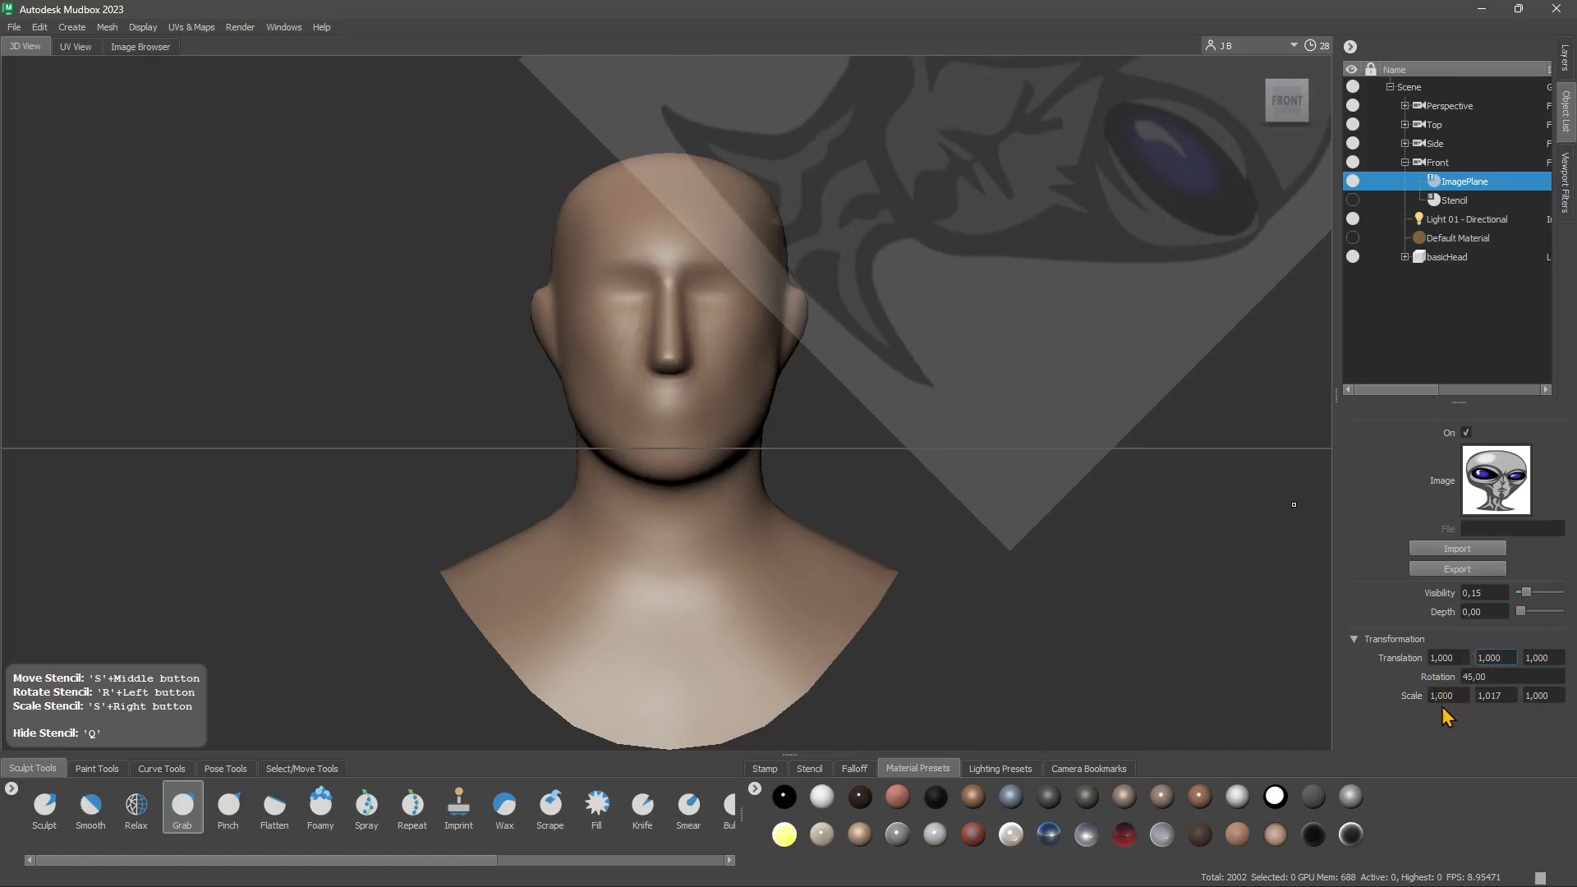
Scale the alien reference image plane to 0,5 in the first Scale value and 0,8 in the second
drag(1455, 697, 1391, 694)
text(0,5)
key(Return)
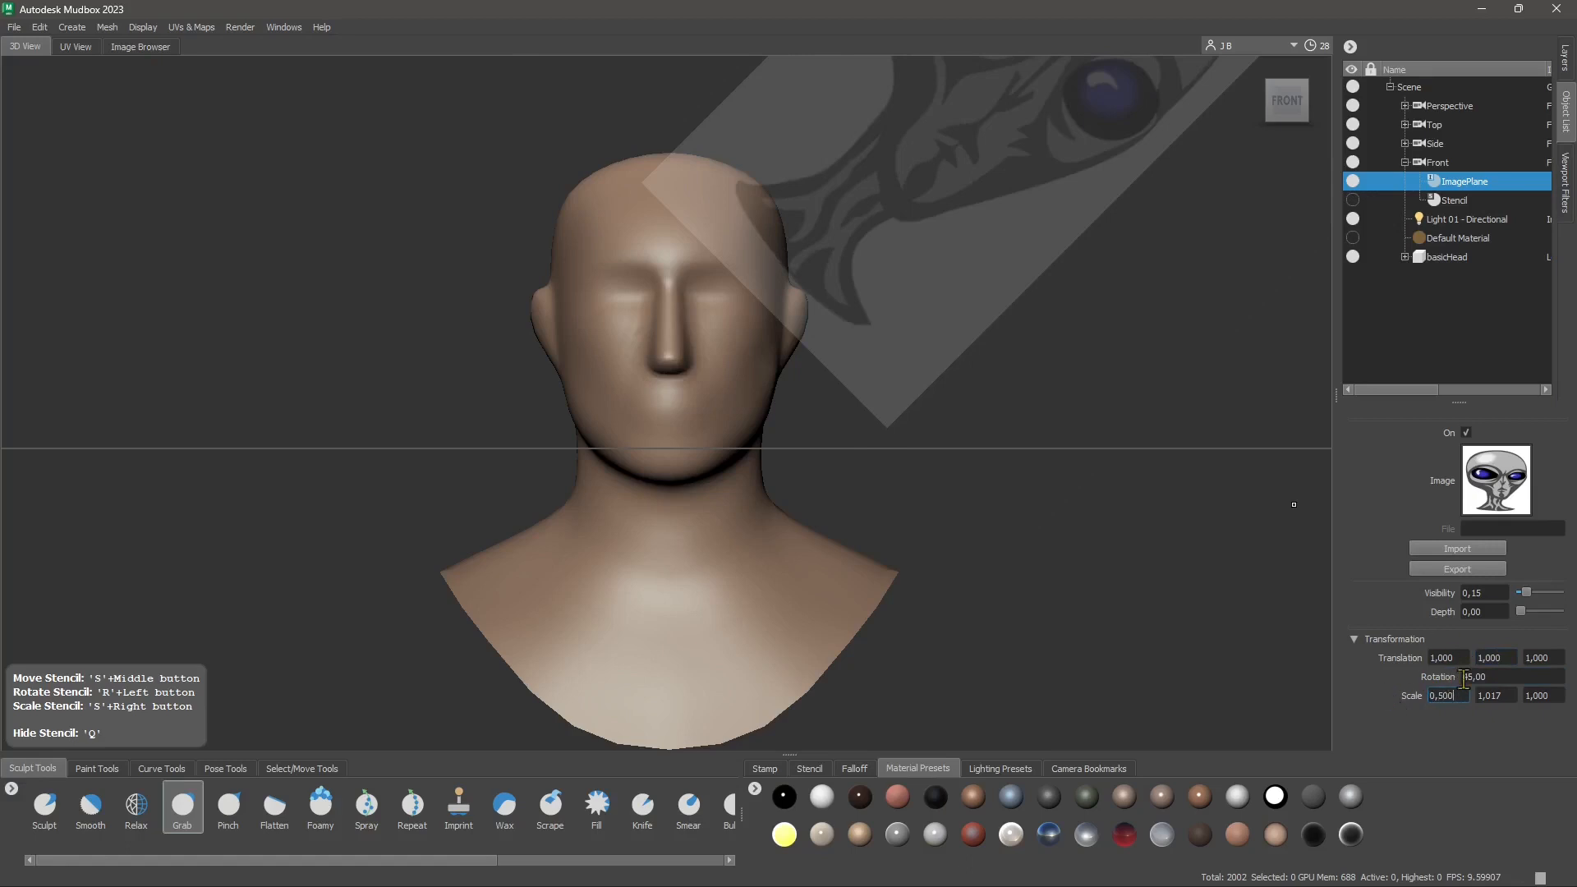
double_click(1501, 699)
text(0,8)
key(Return)
click(1537, 696)
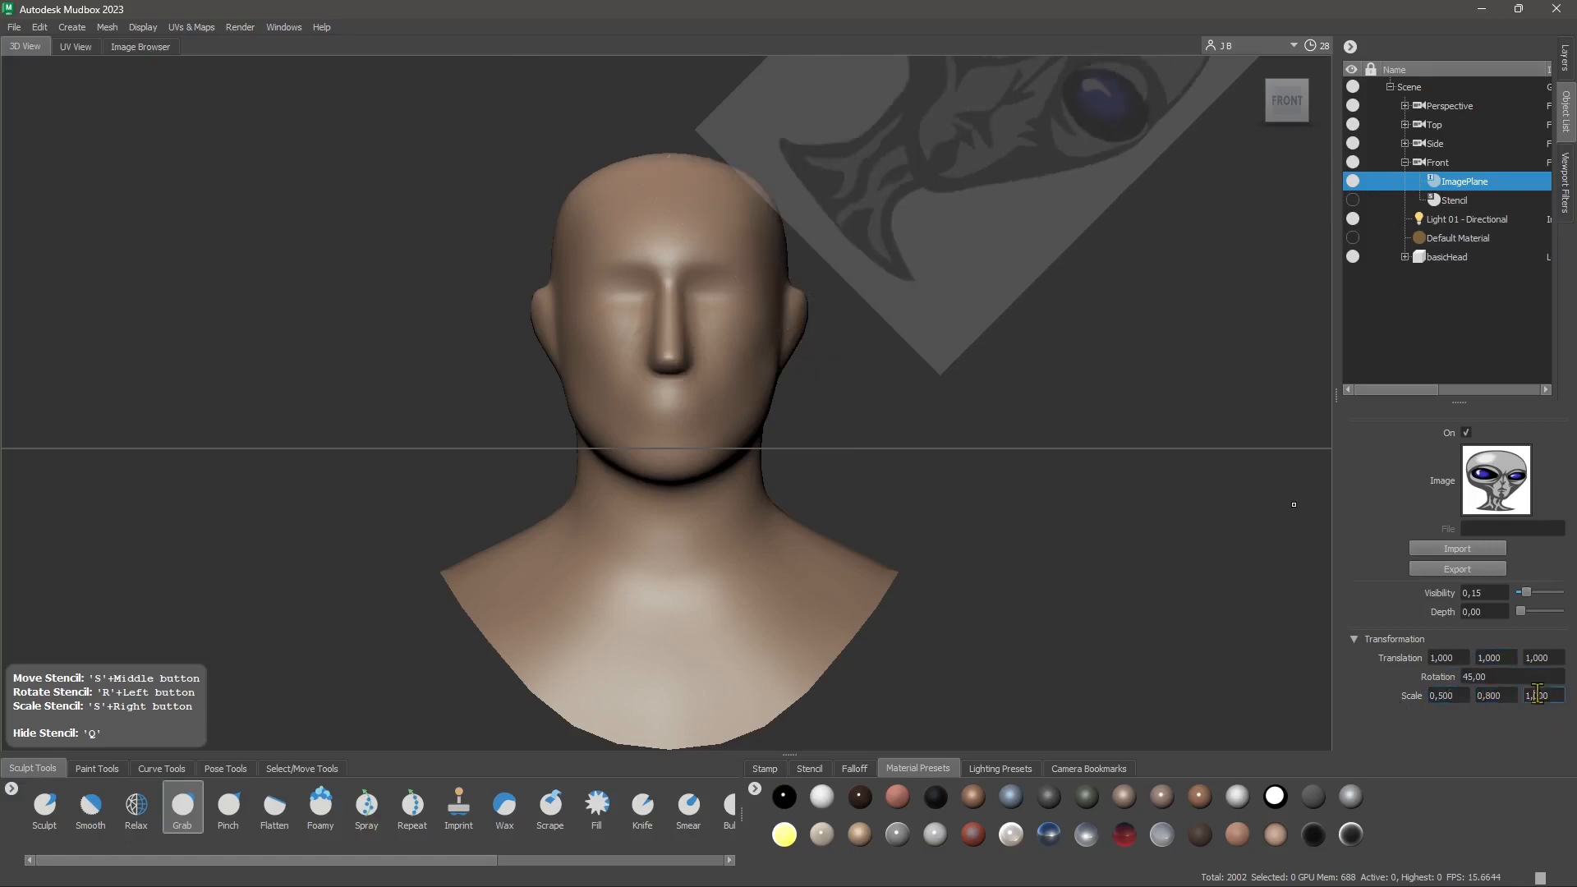
Reset the Front image plane's Rotation to 0
double_click(1486, 676)
text(1)
key(BackSpace)
text(0)
key(Return)
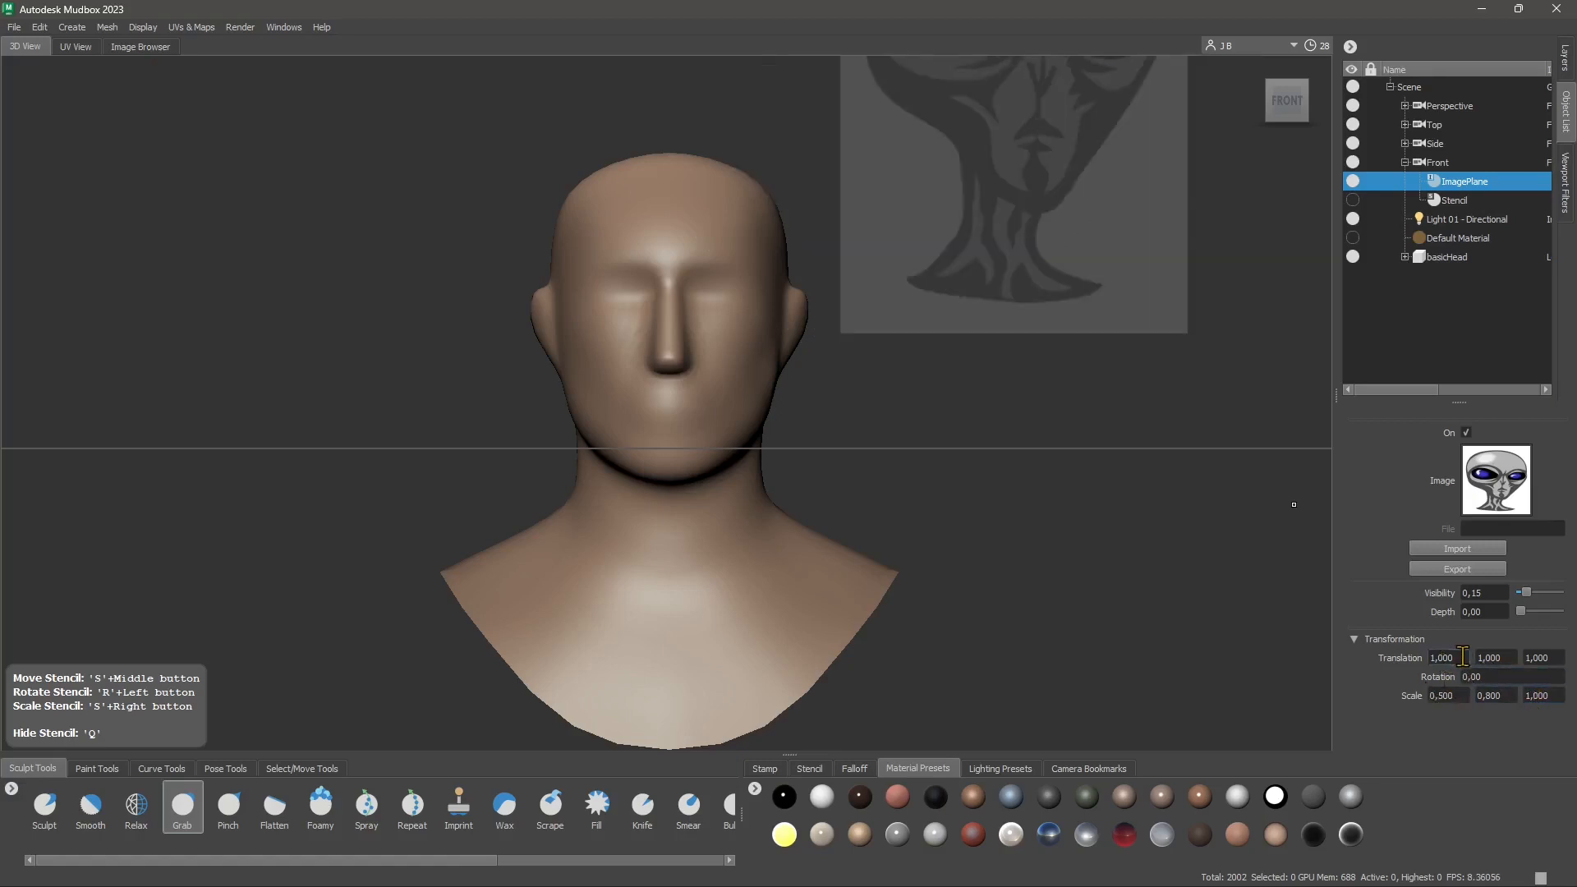
Reset all three Translation values of the Front image plane to 0 to center the alien reference
mouse_move(1463, 657)
mouse_down()
mouse_move(1418, 663)
mouse_move(1448, 656)
mouse_up()
text(0)
click(1491, 658)
text(0)
click(1532, 659)
text(0)
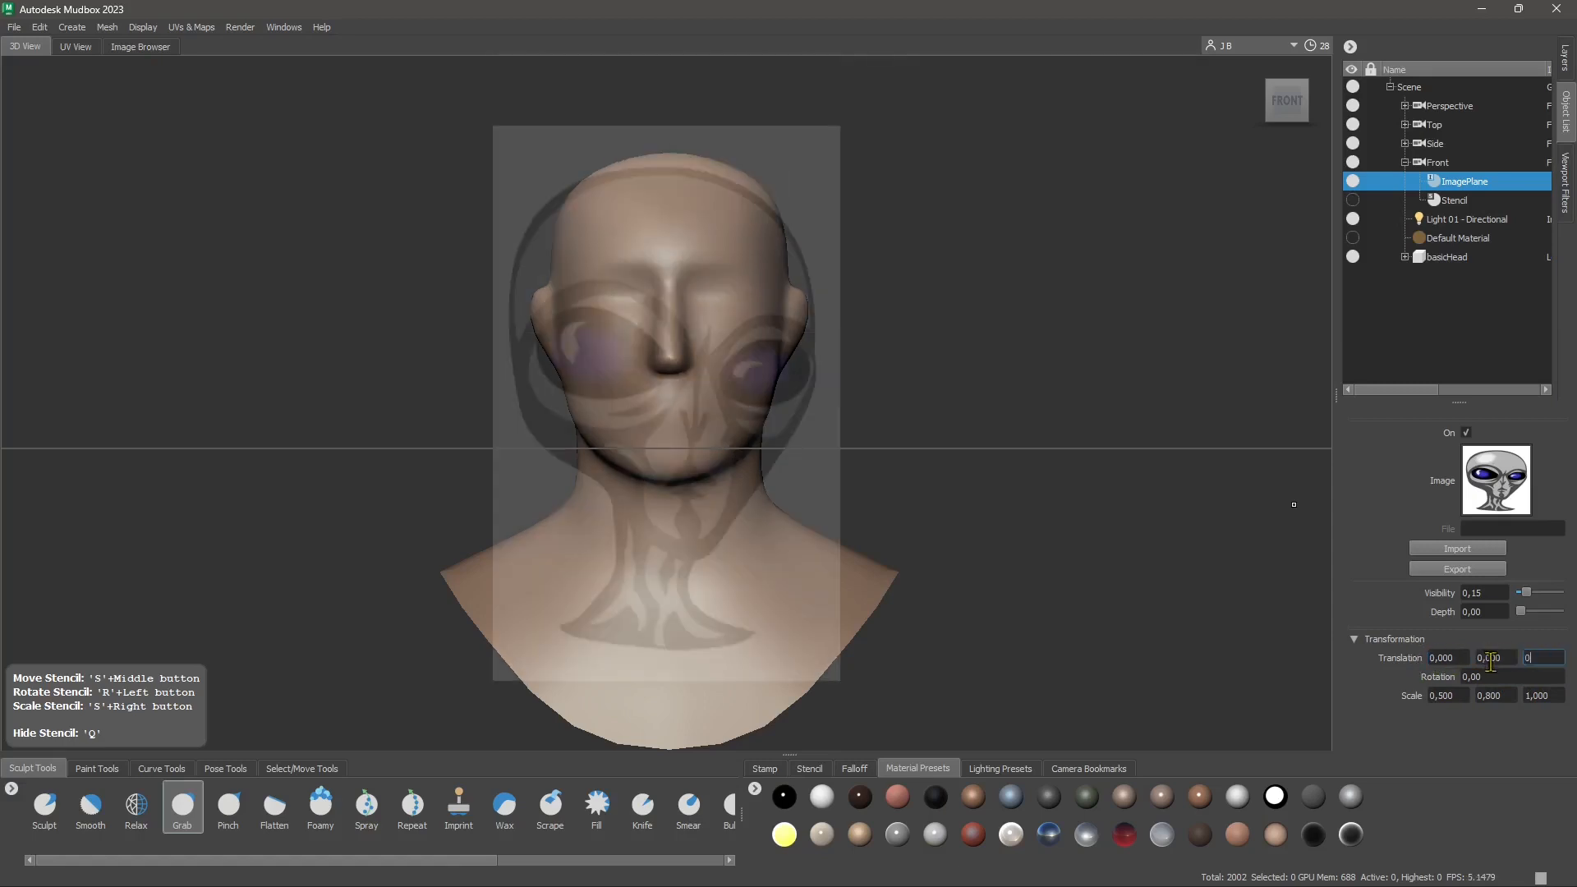
click(1491, 660)
Examine how the basic head's outline and facial features line up with the rescaled alien reference in the Front view
scroll(653, 372, up, 3)
scroll(653, 375, down, 4)
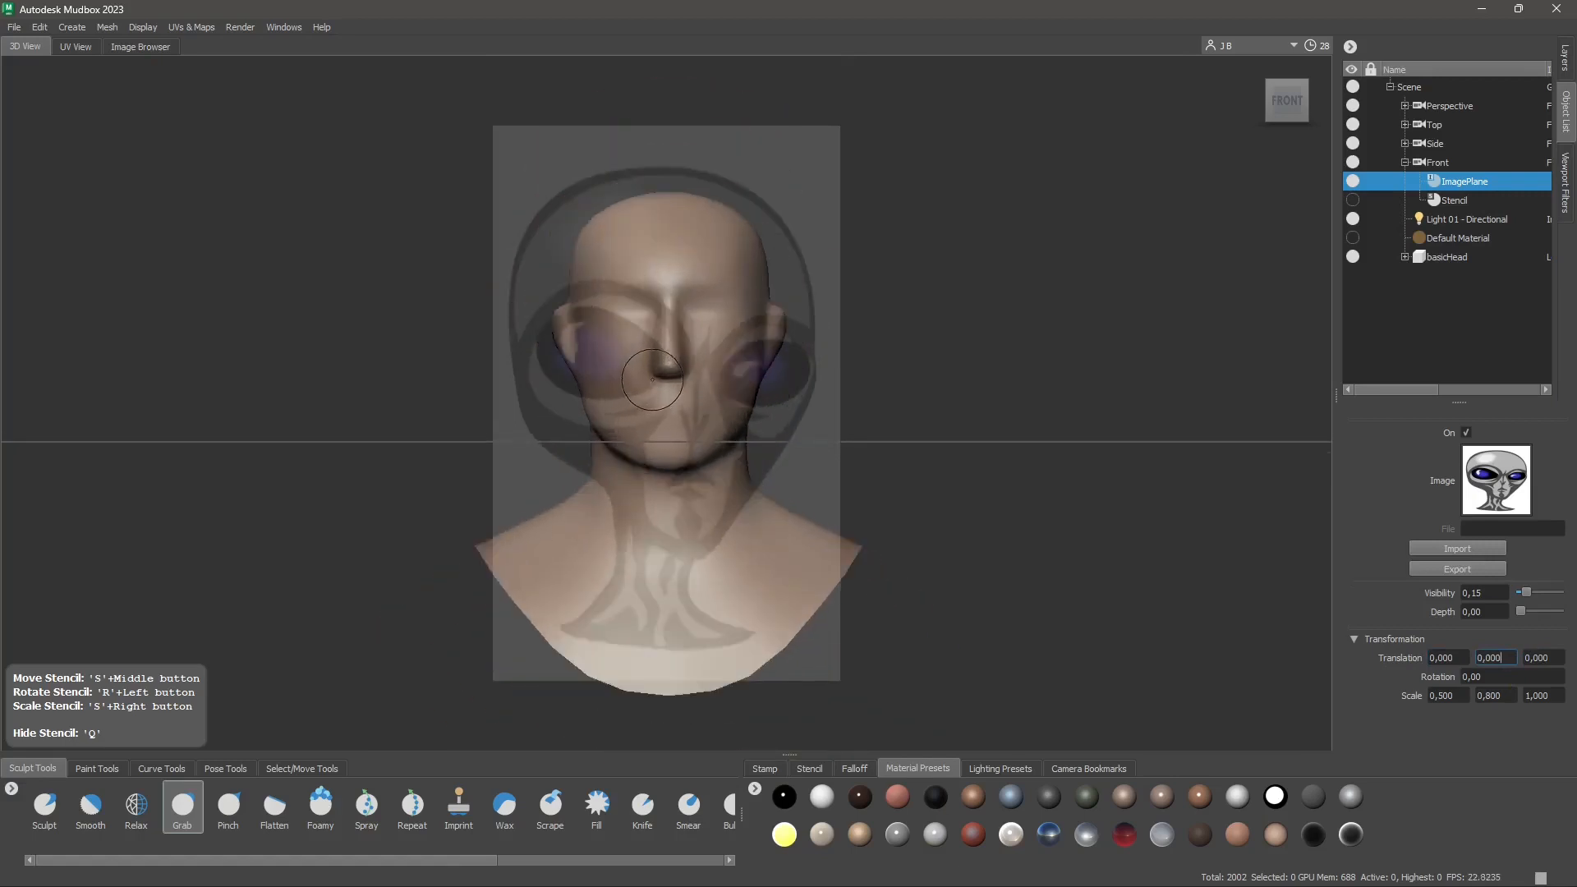
scroll(654, 376, up, 3)
scroll(665, 313, down, 2)
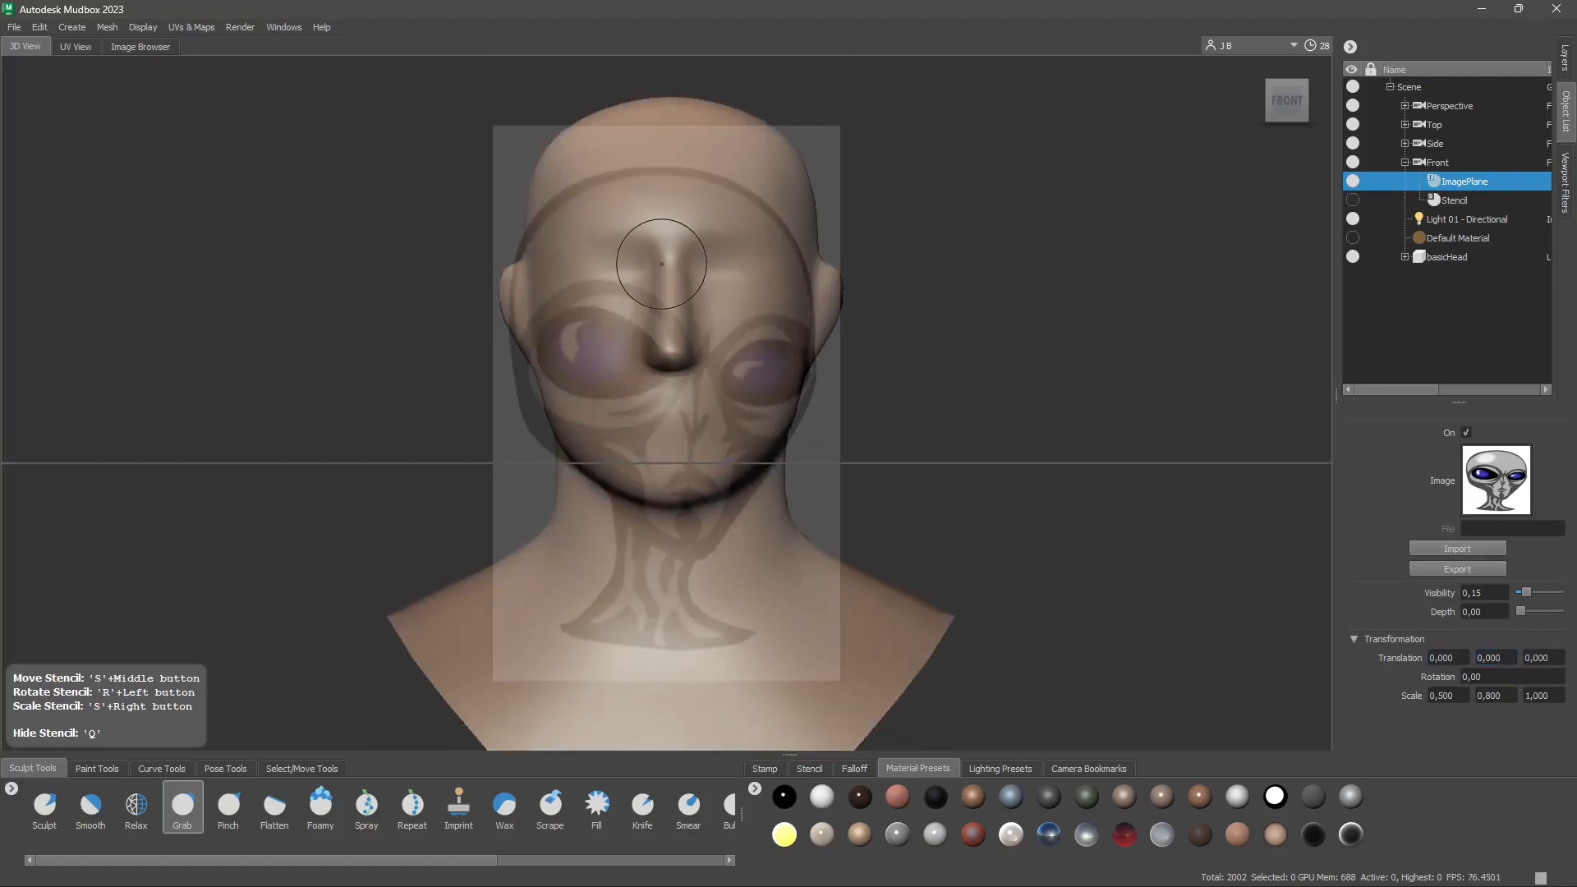
scroll(667, 311, up, 2)
scroll(653, 283, up, 3)
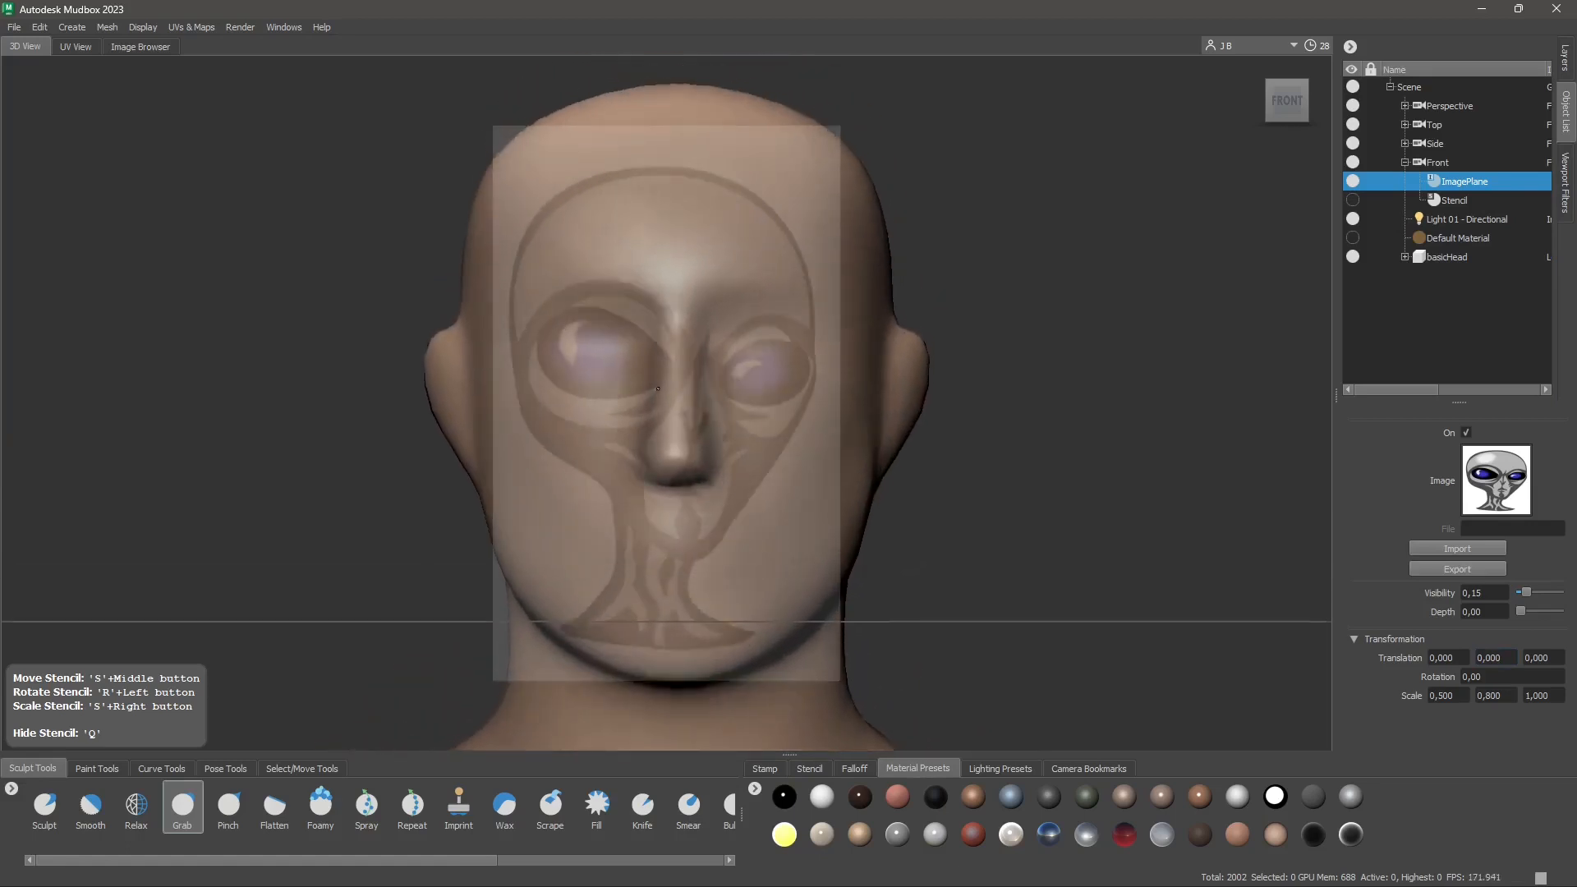
scroll(657, 345, down, 3)
scroll(659, 421, up, 2)
scroll(657, 427, down, 3)
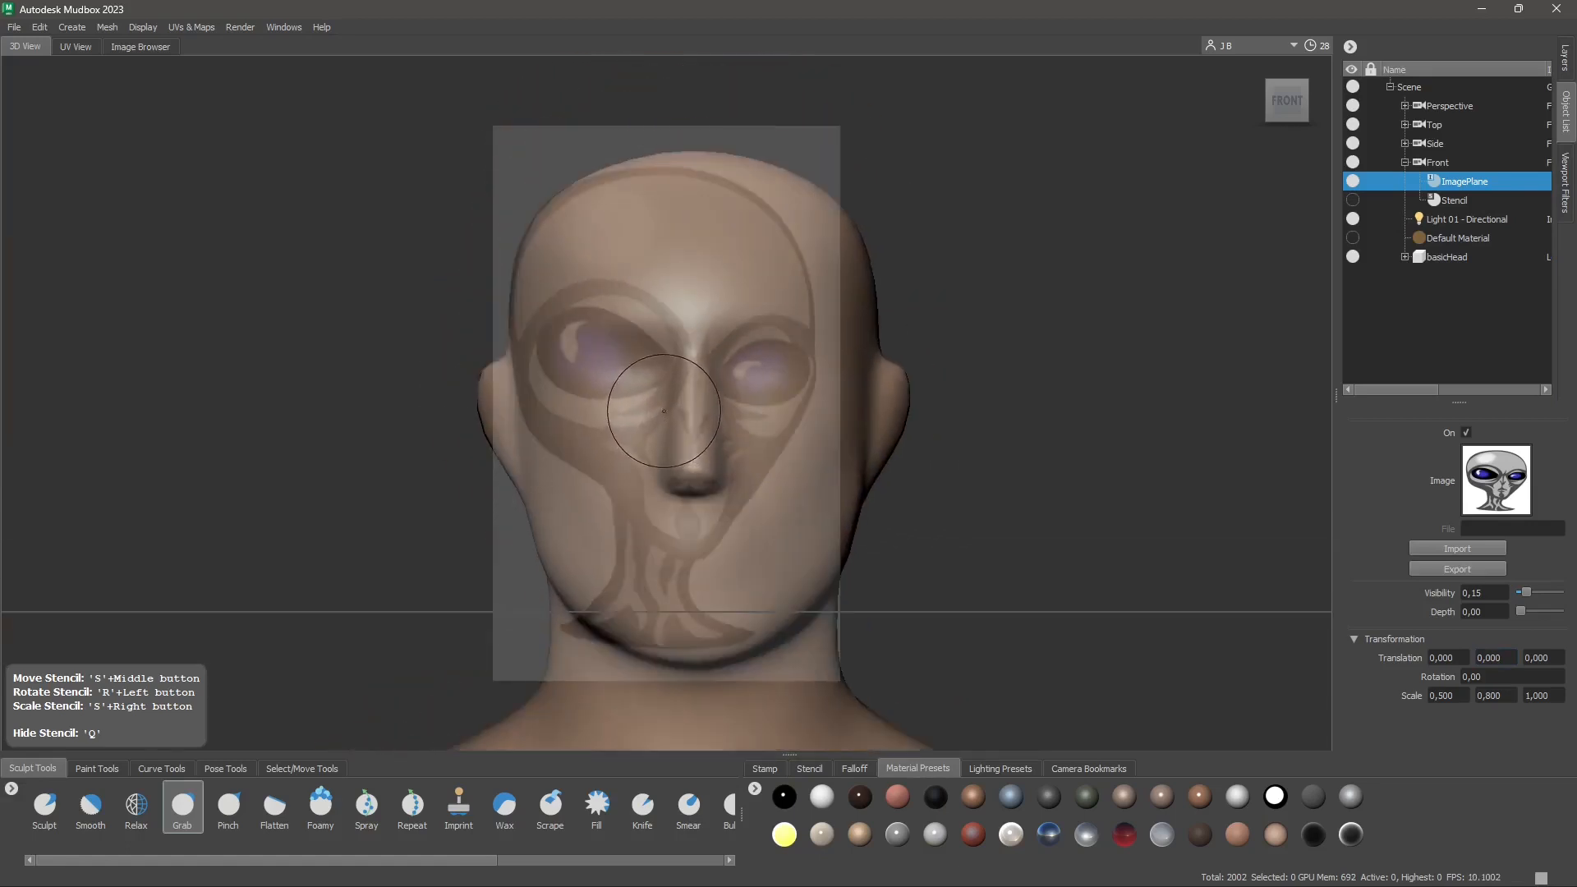
scroll(647, 435, up, 1)
scroll(648, 437, down, 2)
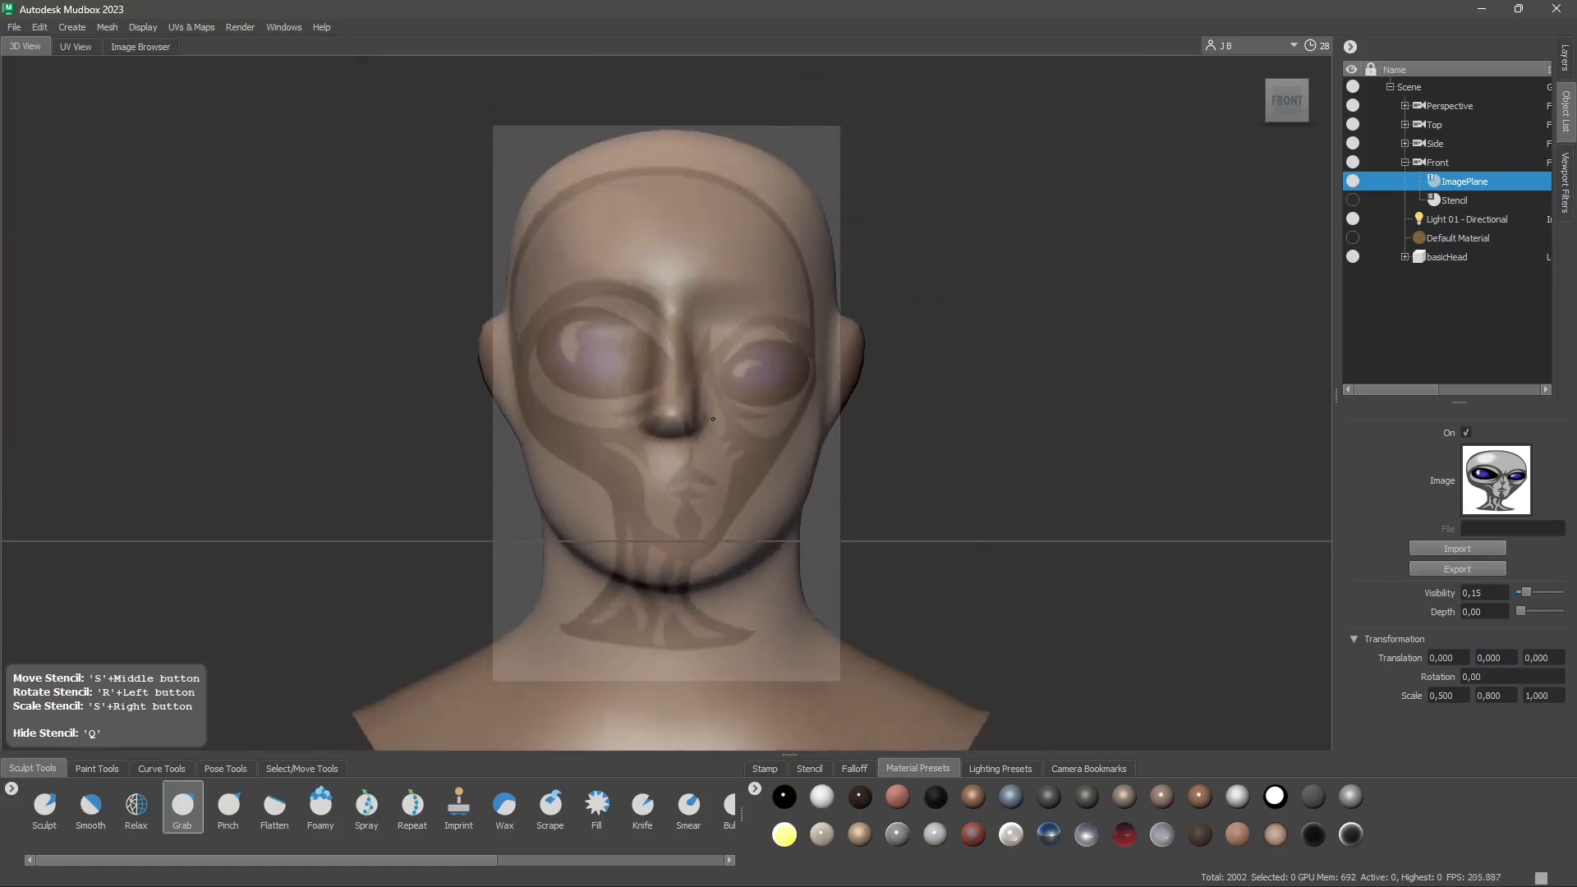
scroll(650, 439, up, 2)
alt+middle_drag(653, 442, 726, 430)
scroll(727, 430, down, 3)
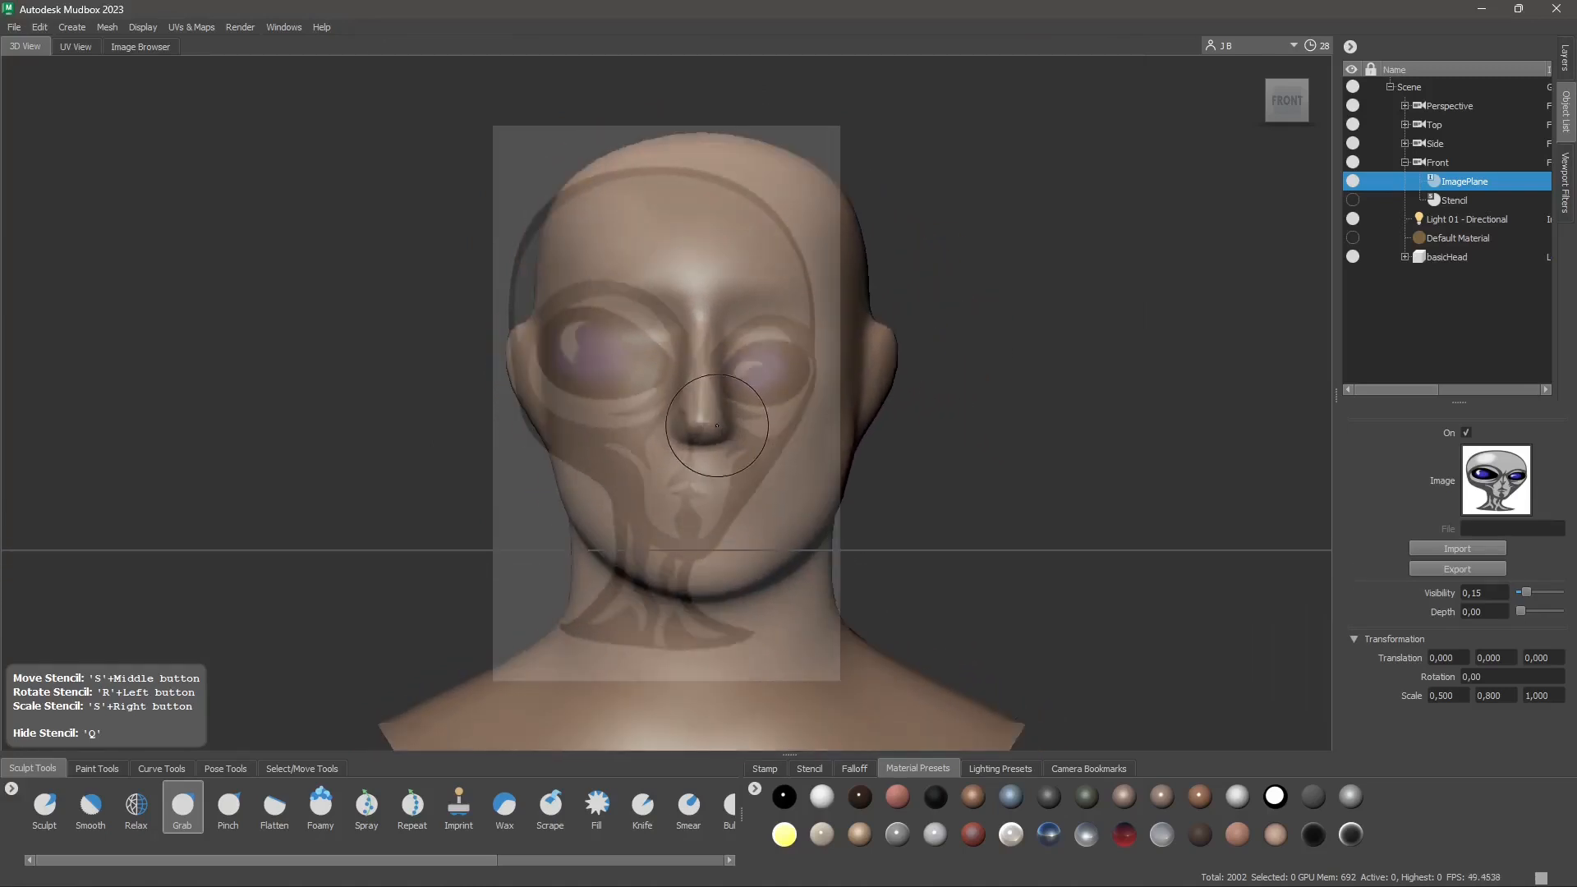
scroll(694, 328, down, 1)
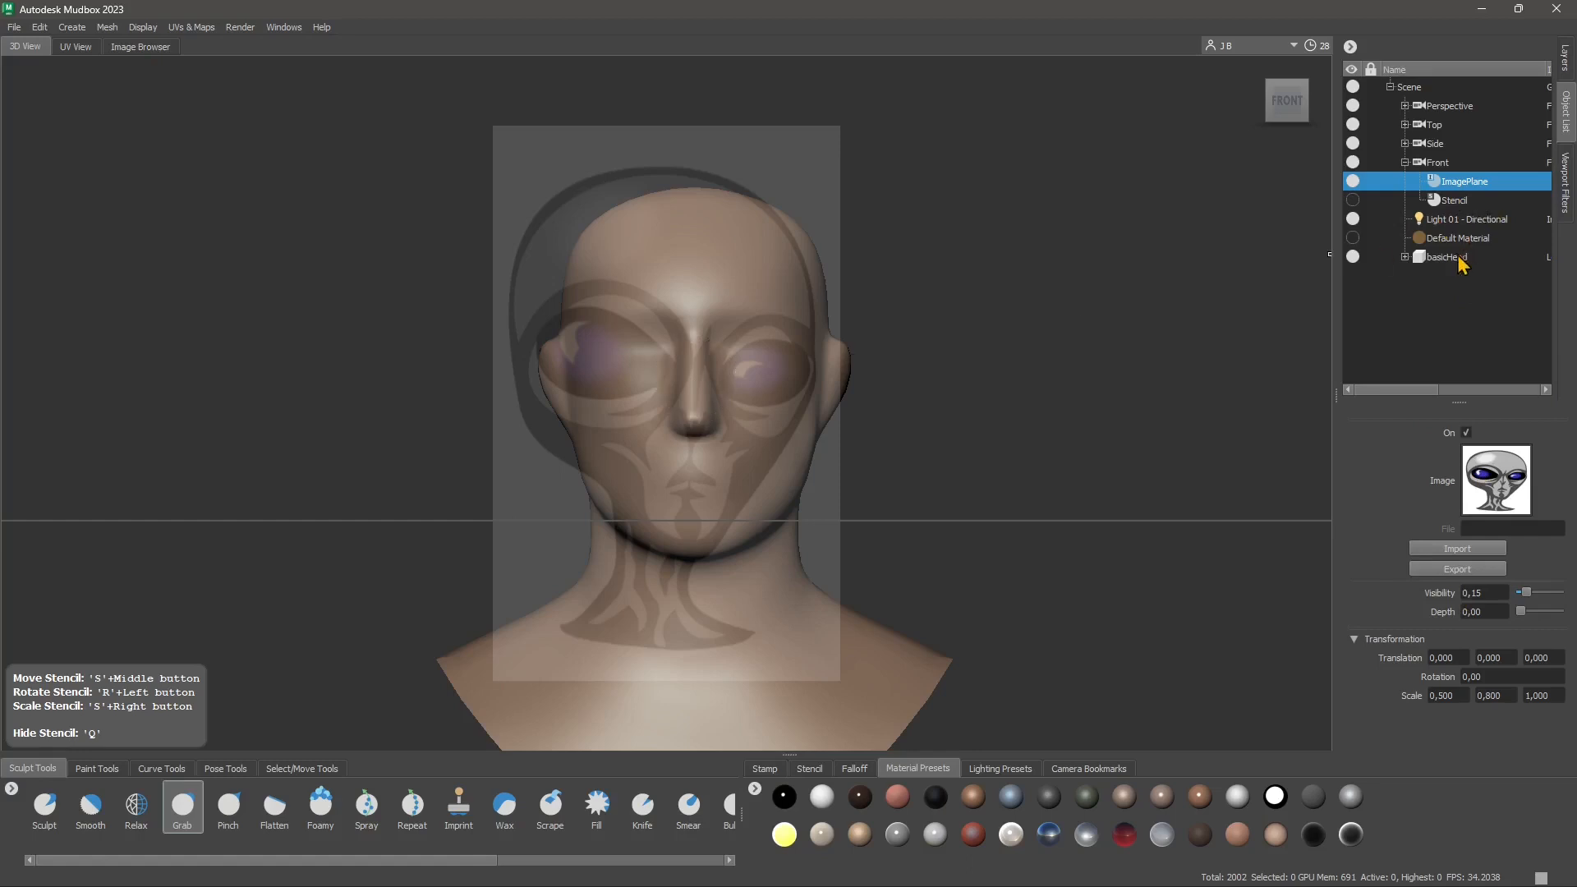
Select the basicHead and its Default Material in turn, activate the Sculpt brush and return to the sculpting tool set
click(1457, 257)
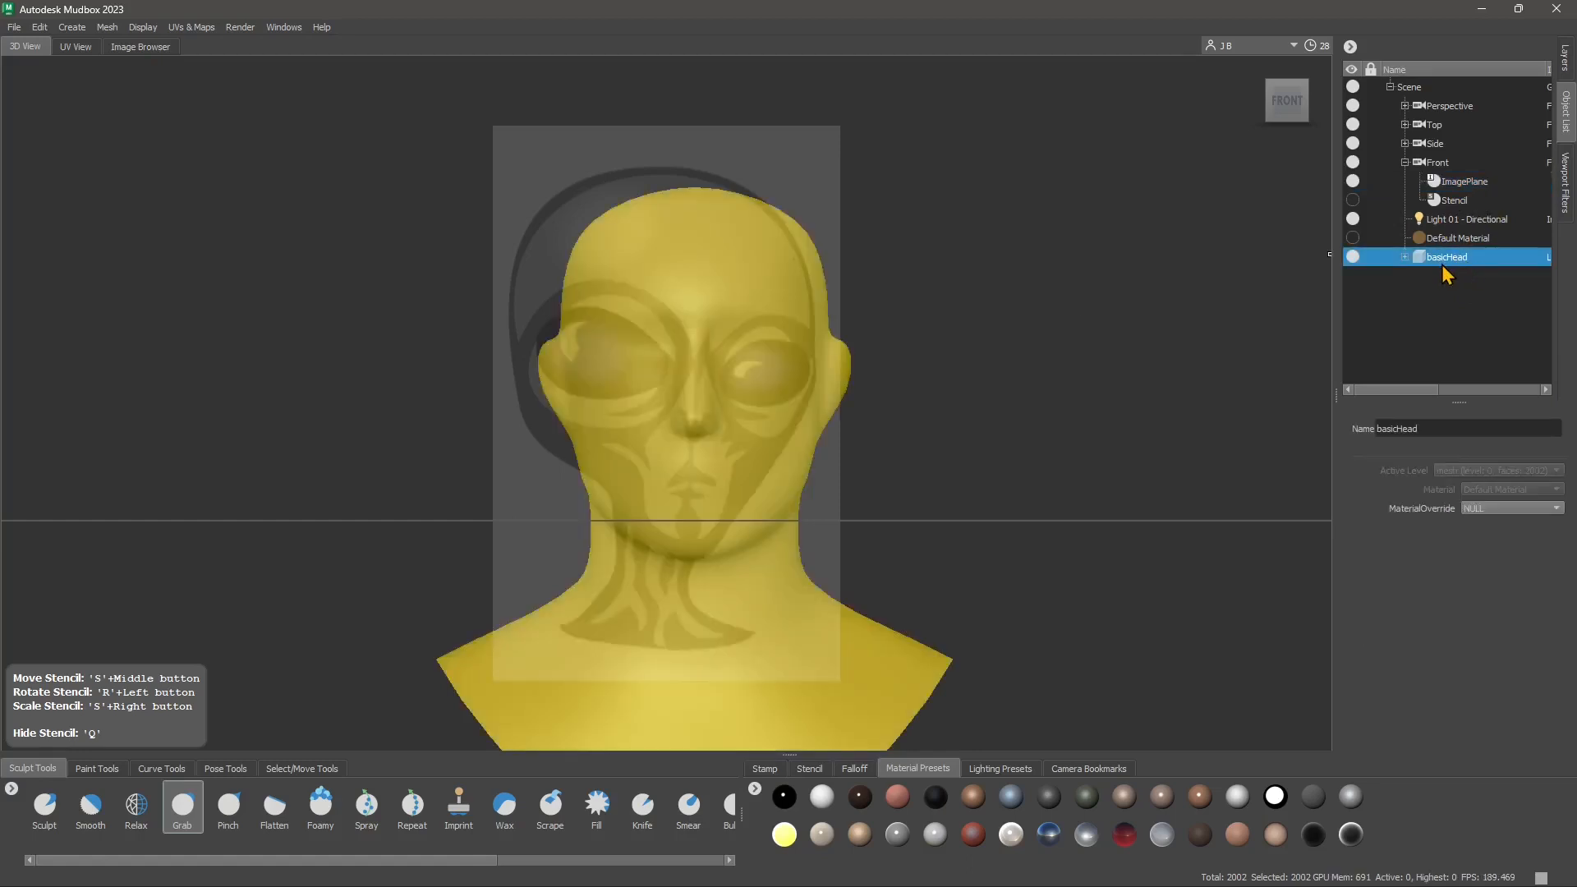
click(1451, 239)
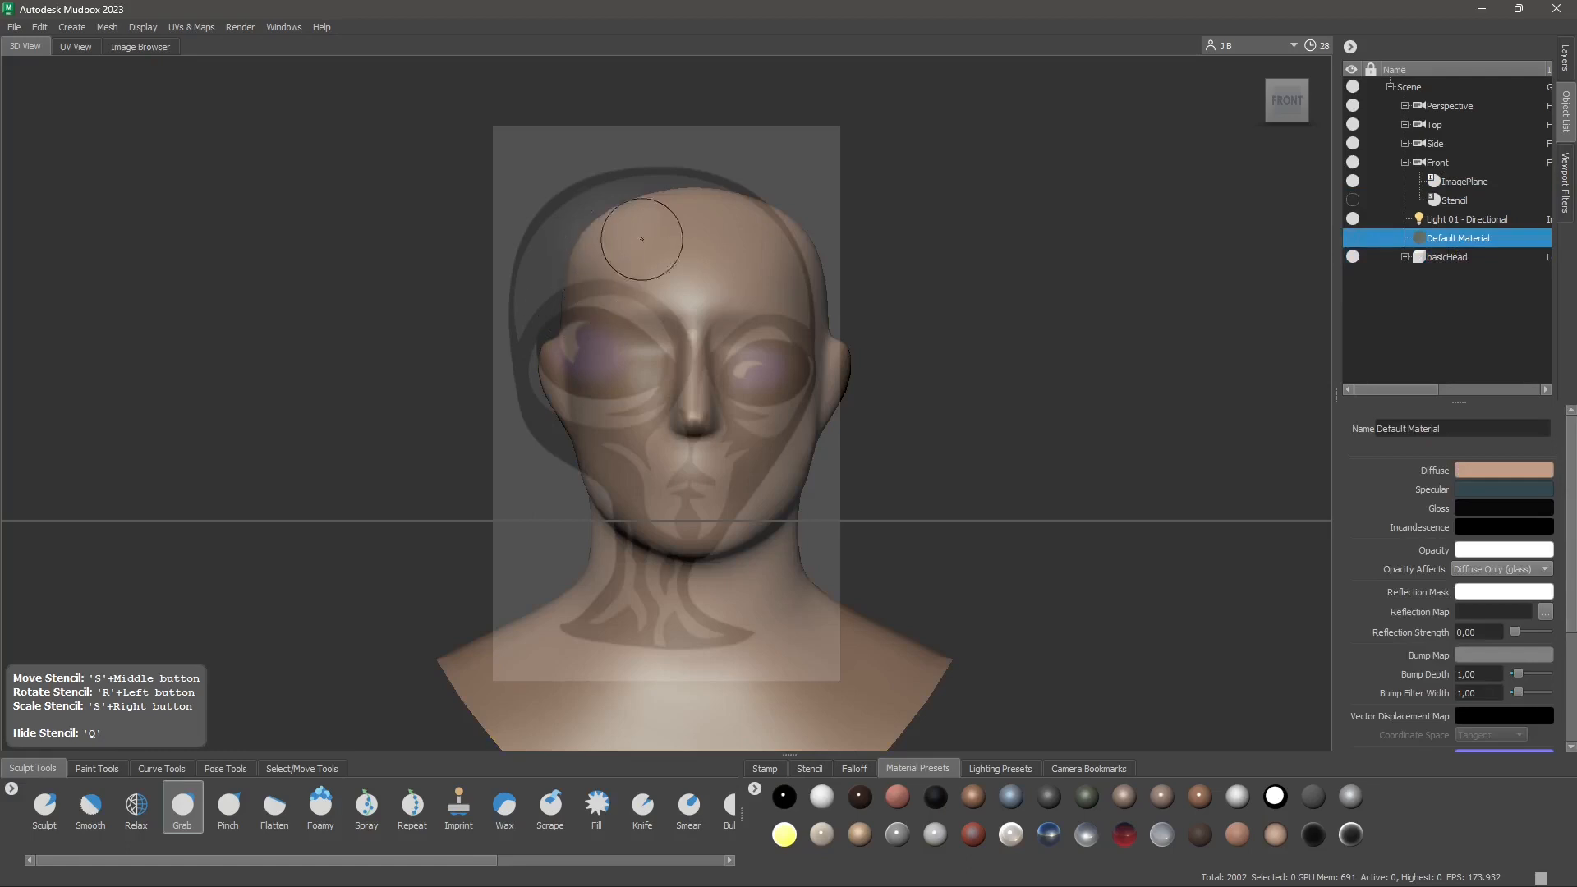
click(45, 805)
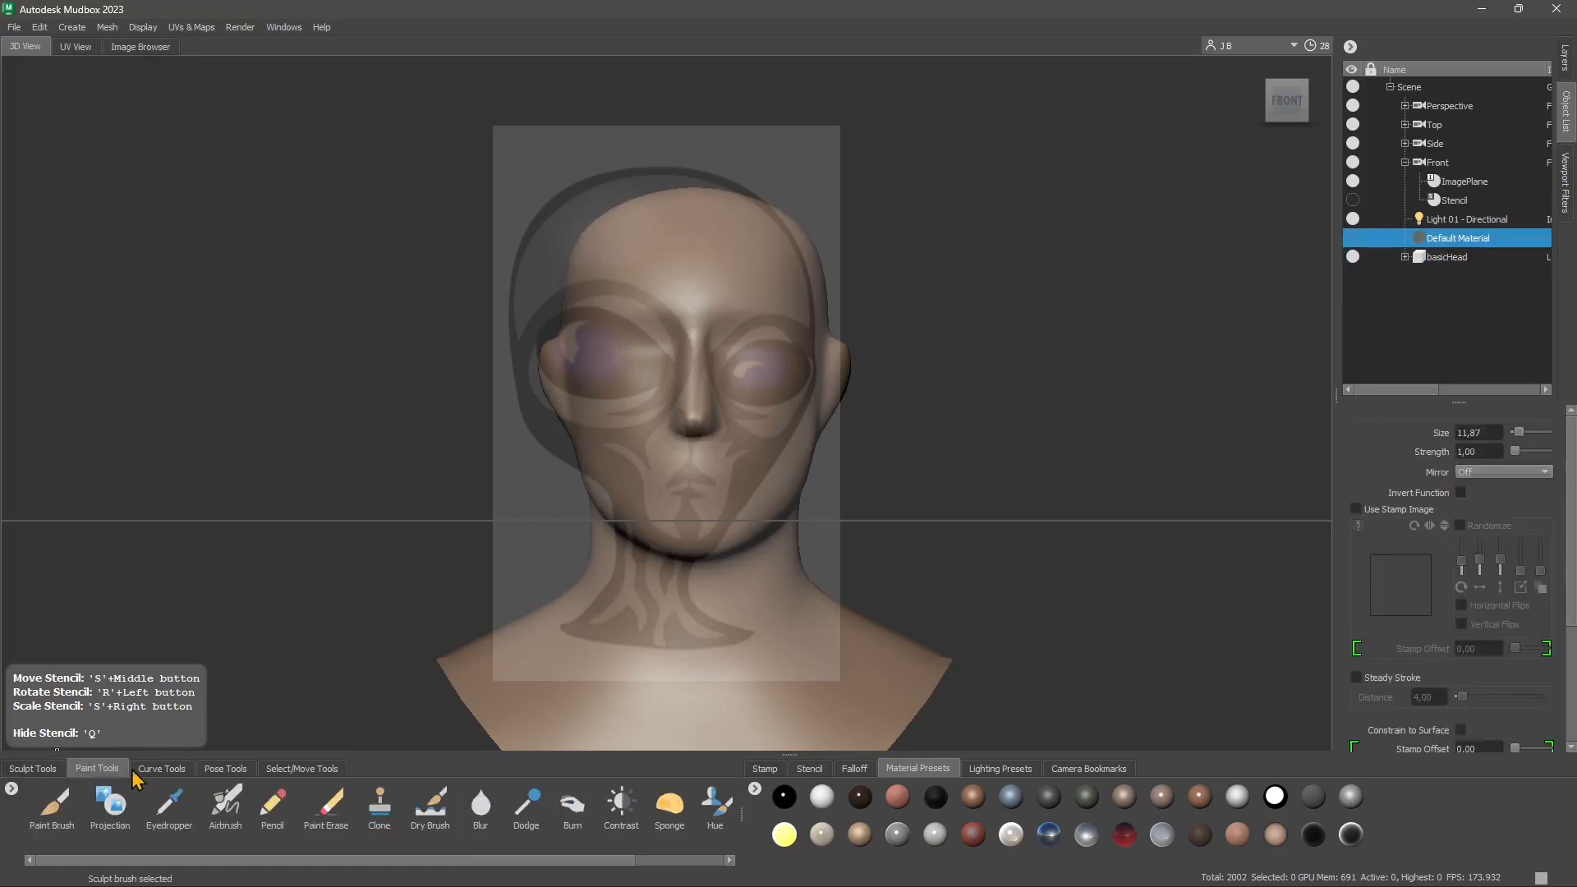
click(160, 769)
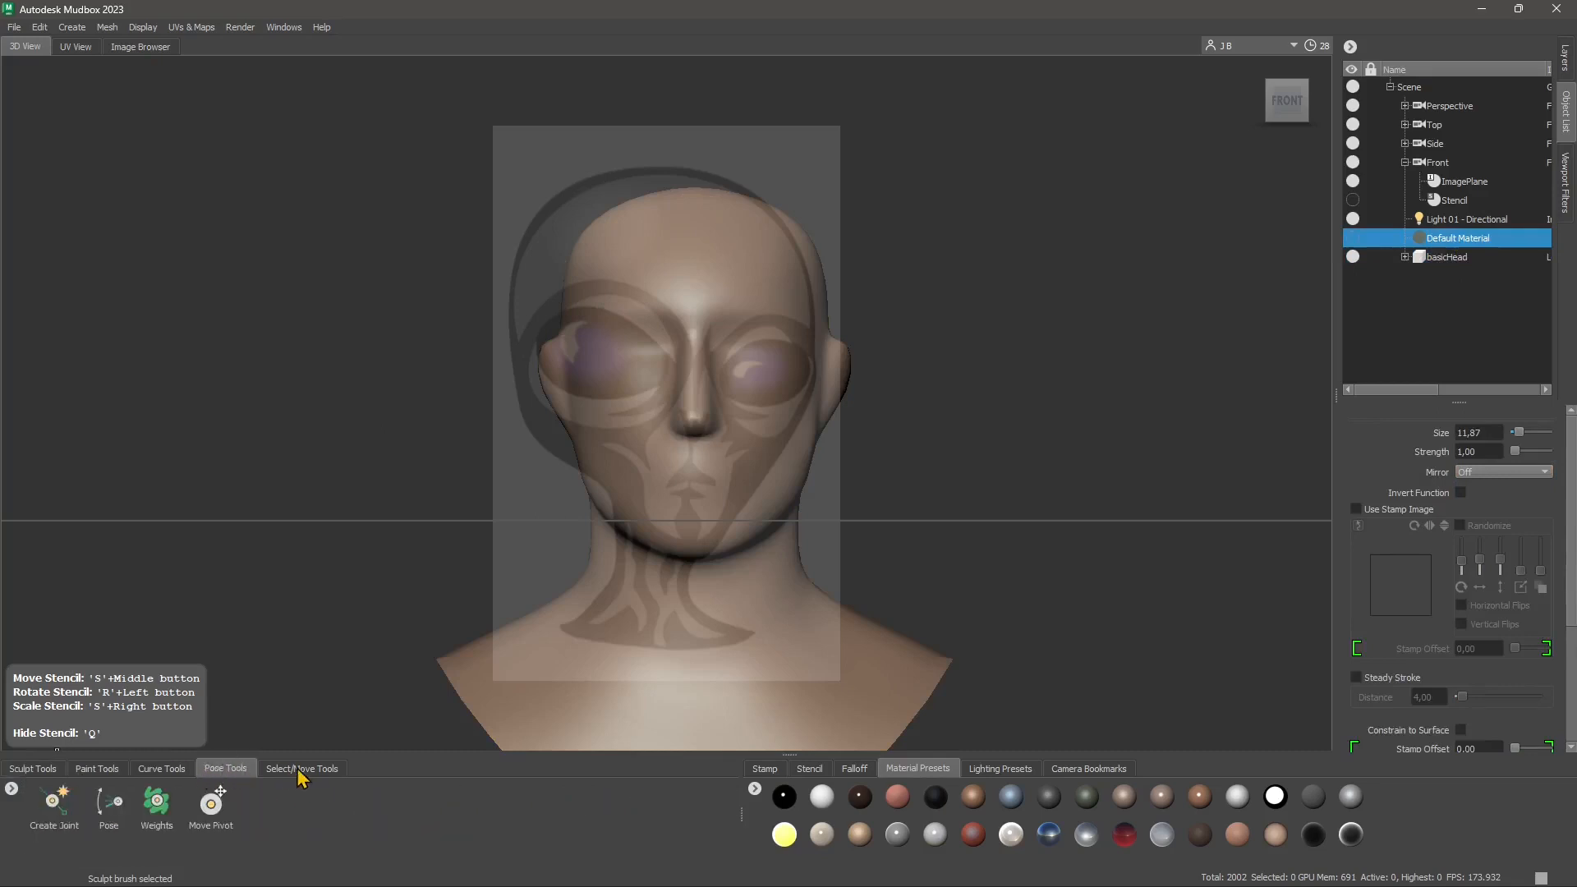
click(33, 768)
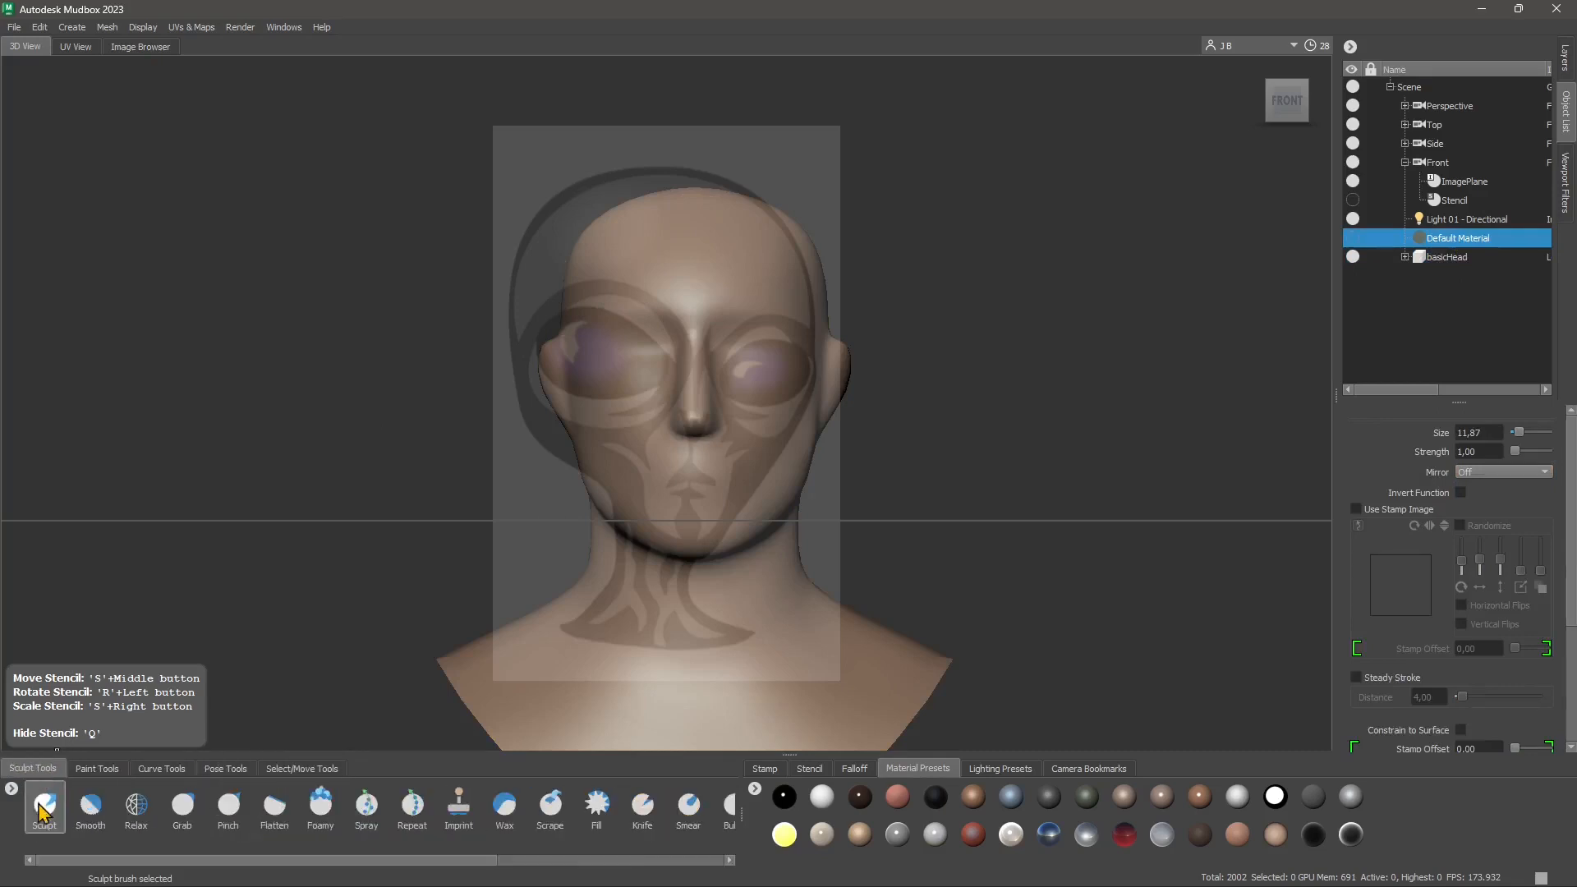